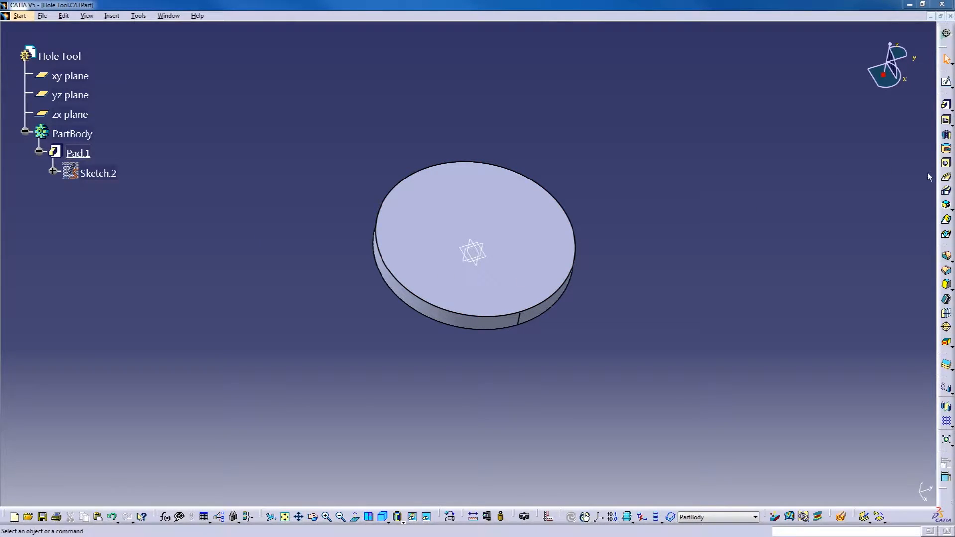
# Detach the Sketch-Based Features toolbar and float it over the viewport, clear of the disc.
pyautogui.moveTo(945, 93); pyautogui.dragTo(363, 82)
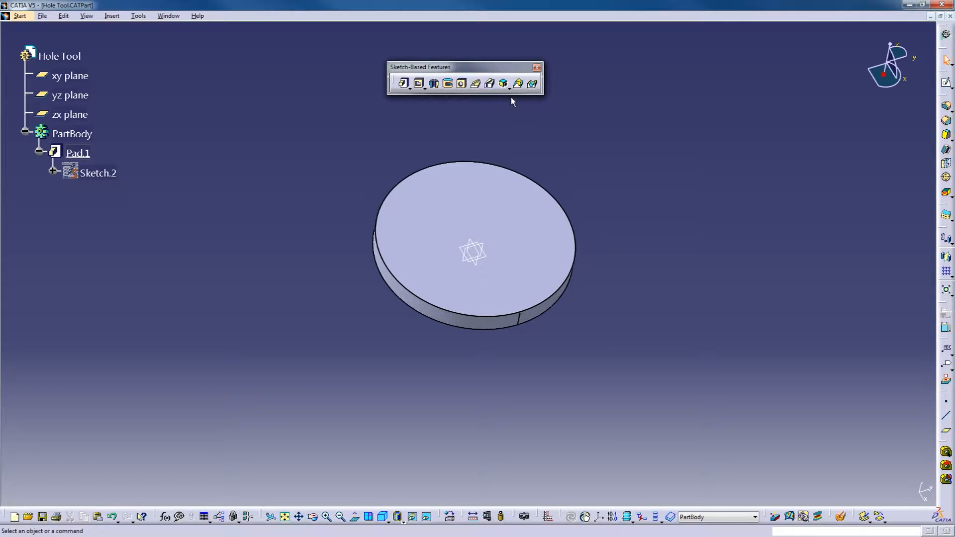
pyautogui.click(410, 88)
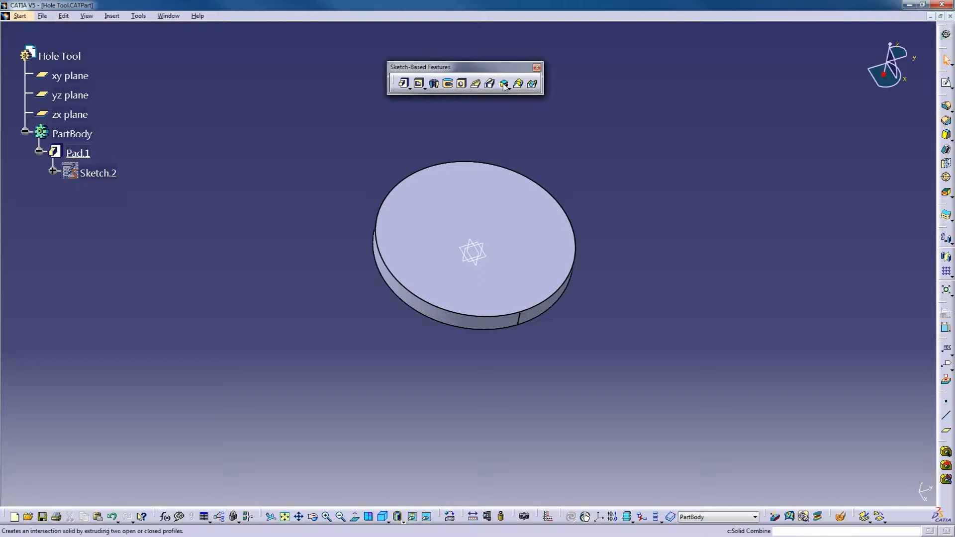
pyautogui.click(425, 91)
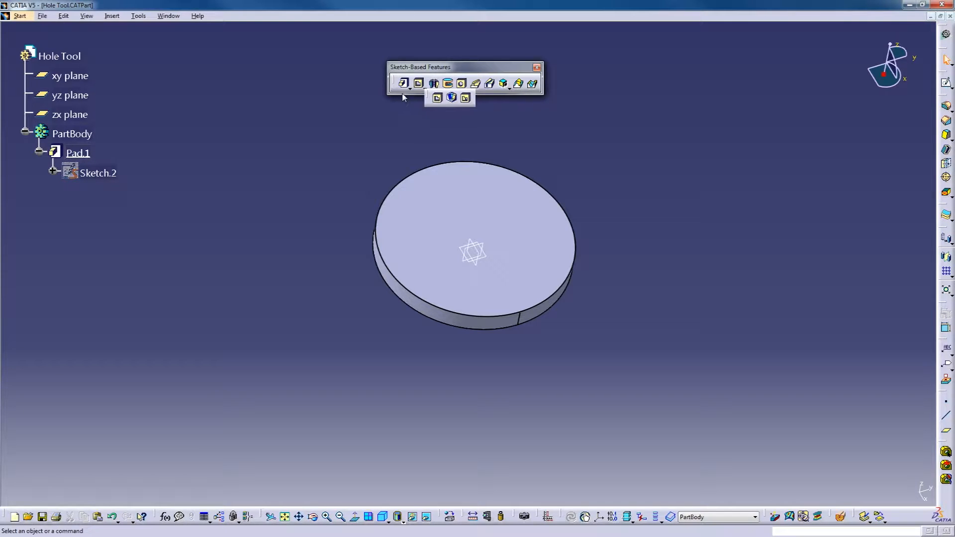
pyautogui.click(410, 88)
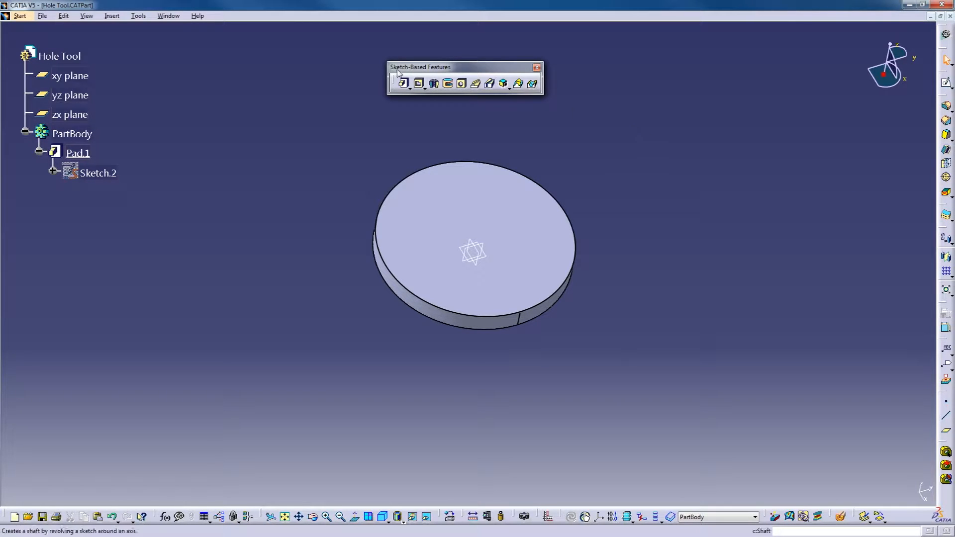
pyautogui.moveTo(532, 84); pyautogui.dragTo(716, 35)
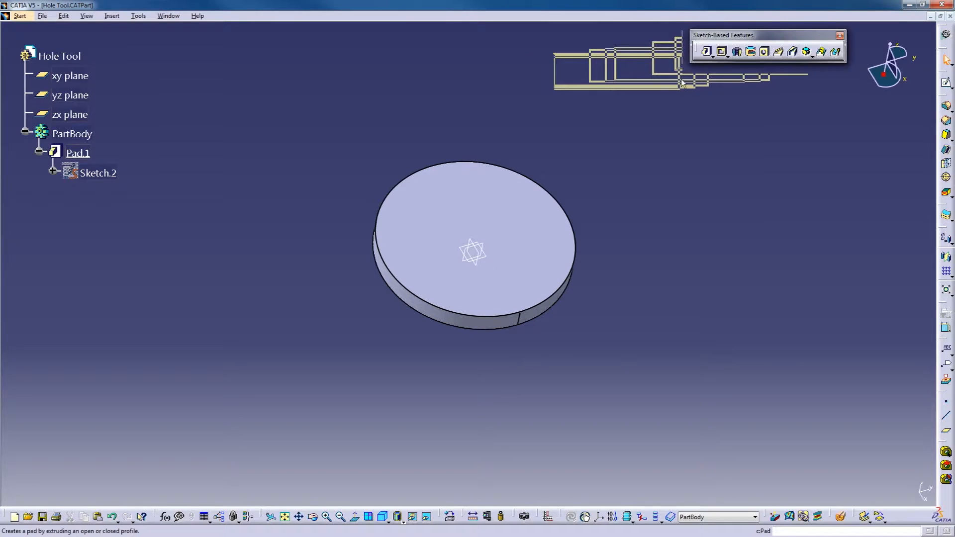
pyautogui.moveTo(653, 122)
pyautogui.mouseDown(button='middle')
pyautogui.moveTo(654, 144)
pyautogui.moveTo(644, 105)
pyautogui.mouseUp(button='middle')
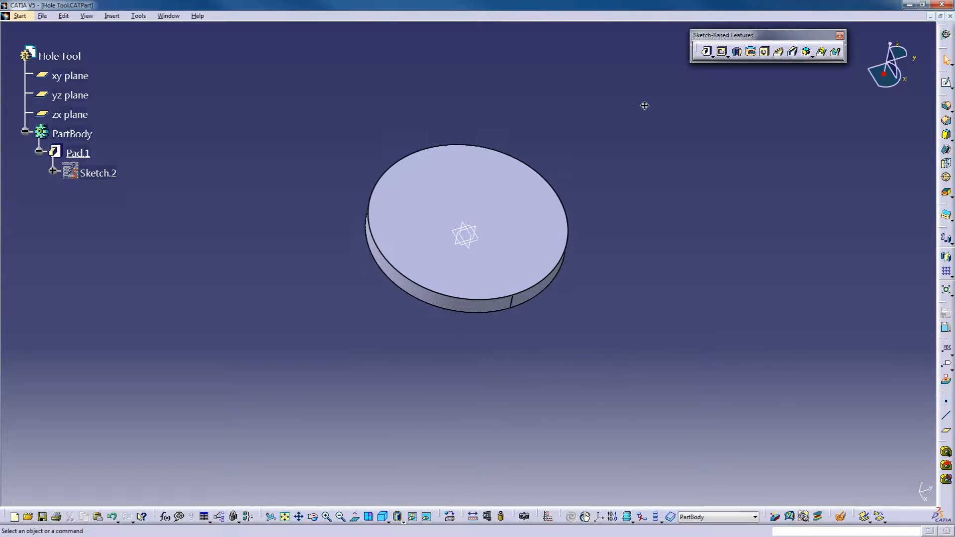
pyautogui.moveTo(529, 364); pyautogui.dragTo(541, 323, button='middle')
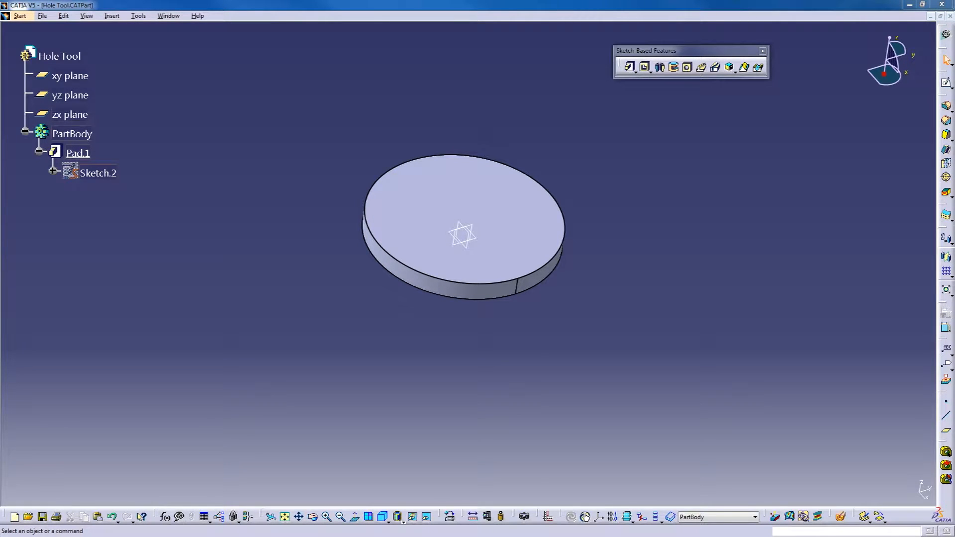
# Start a hole on the disc's top face and move the Hole Definition dialog clear of the part.
pyautogui.click(688, 68)
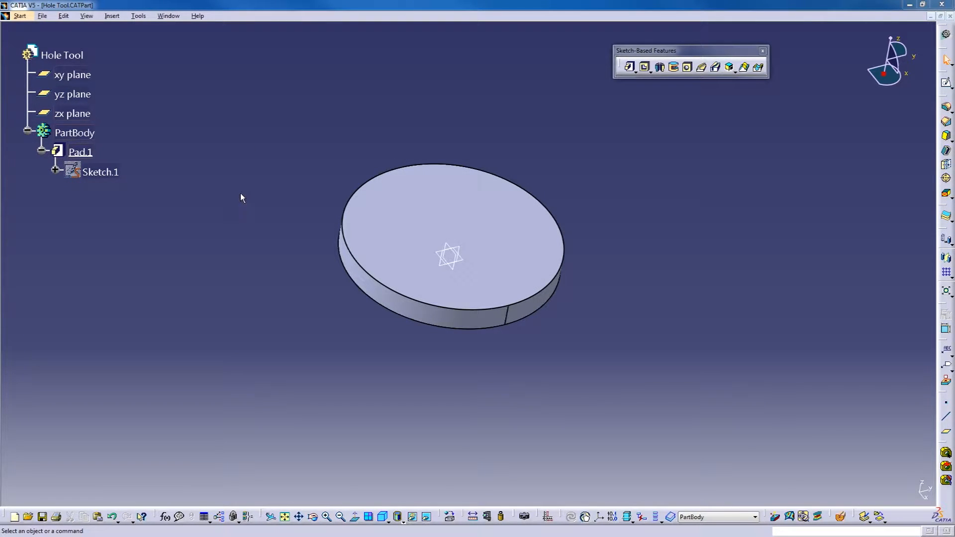
pyautogui.moveTo(315, 251); pyautogui.dragTo(334, 254, button='middle')
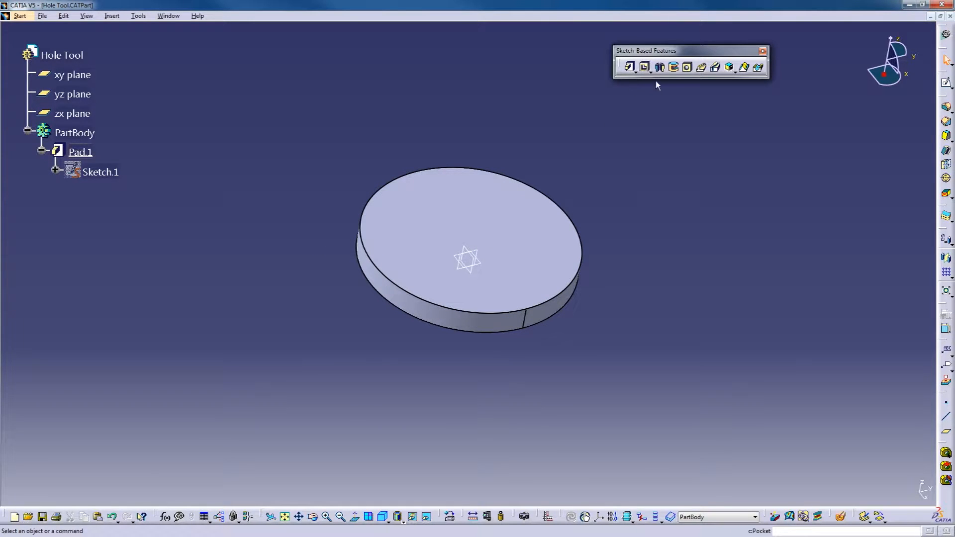
pyautogui.click(689, 68)
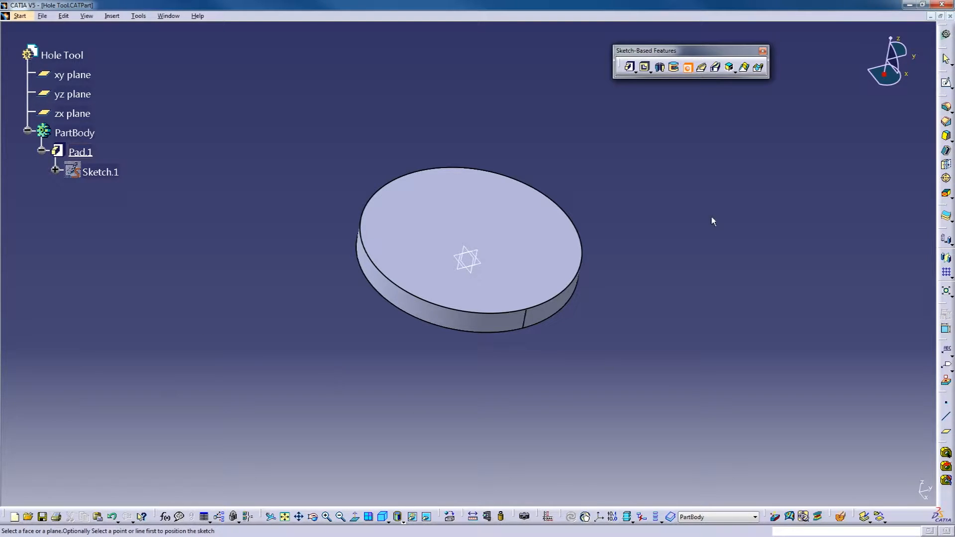
pyautogui.click(690, 67)
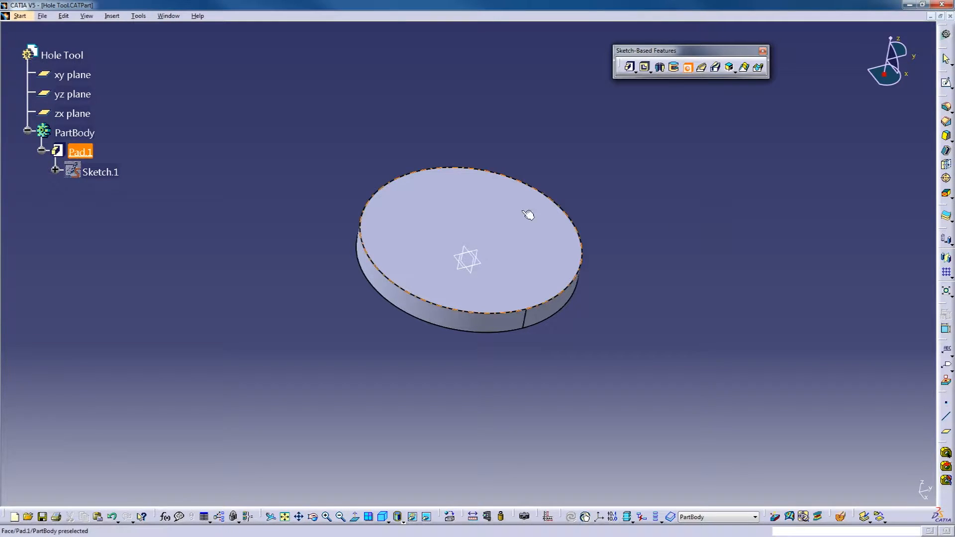
pyautogui.click(417, 217)
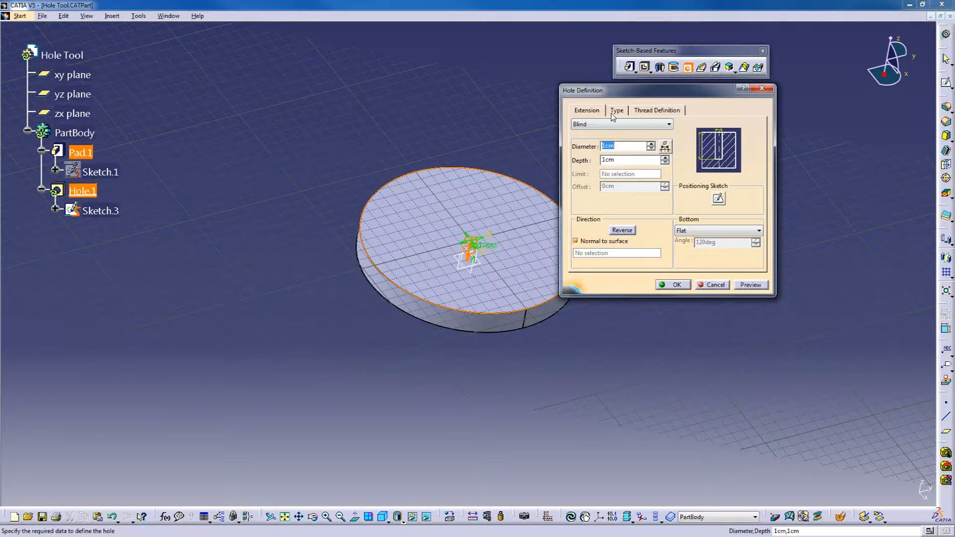
pyautogui.moveTo(627, 94); pyautogui.dragTo(682, 100)
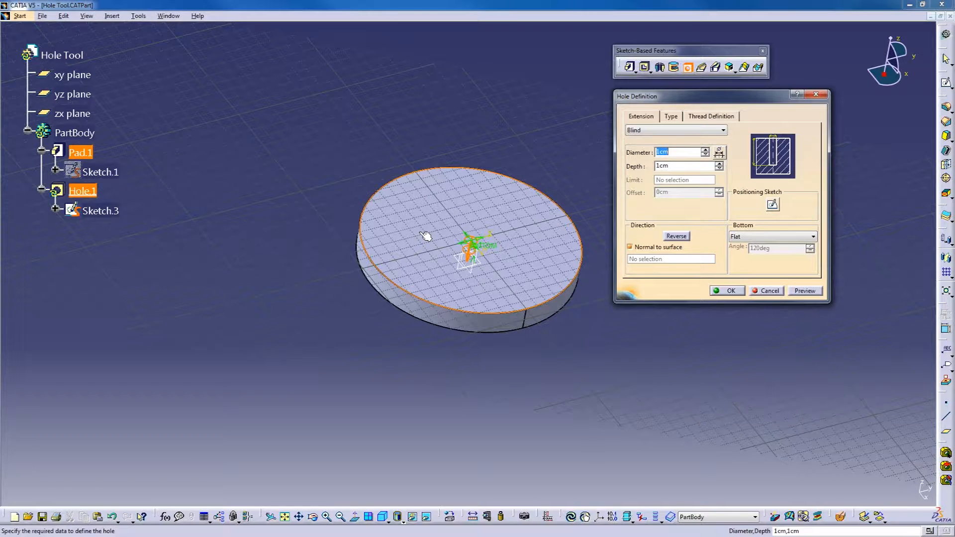
pyautogui.moveTo(693, 107)
pyautogui.mouseDown()
pyautogui.moveTo(694, 128)
pyautogui.moveTo(679, 114)
pyautogui.mouseUp()
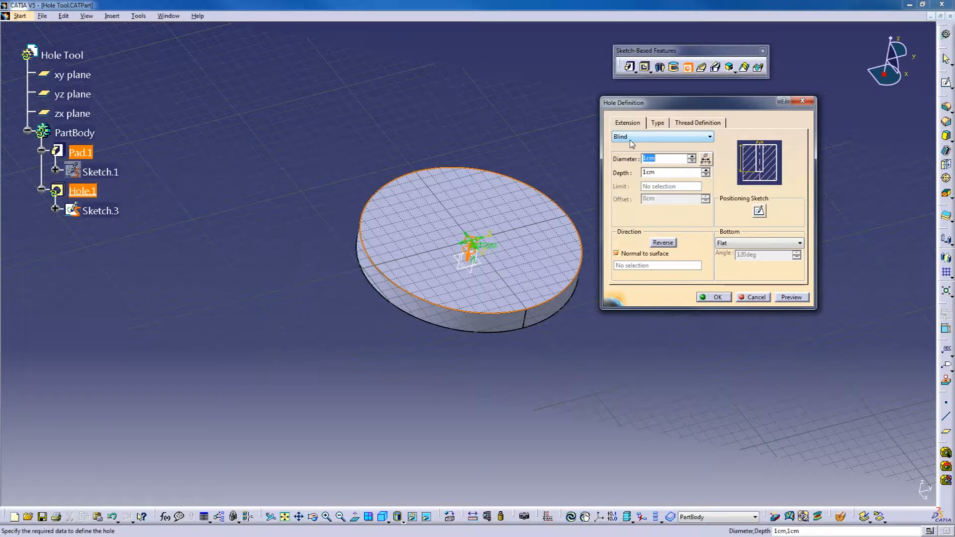
# Review the extension types available for the hole, keeping Blind selected.
pyautogui.click(632, 139)
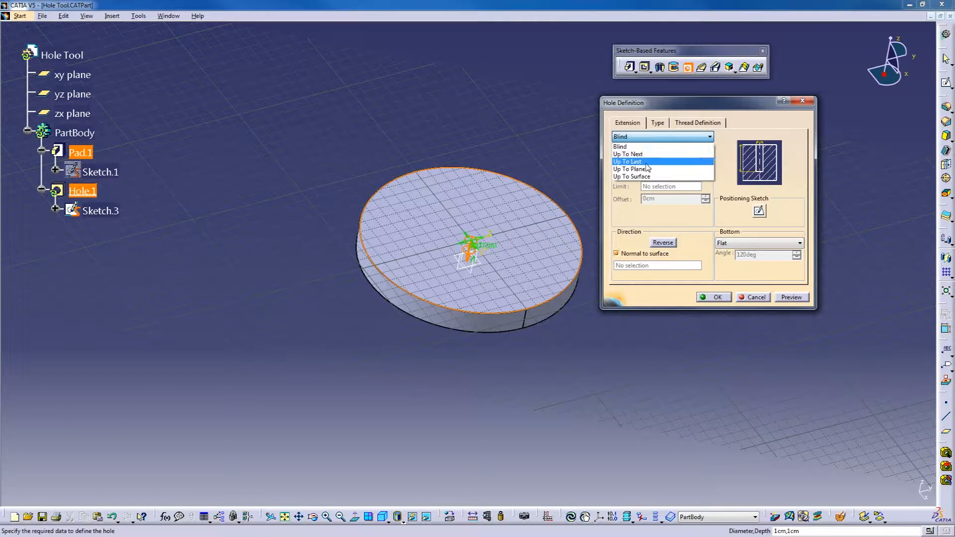
pyautogui.click(630, 213)
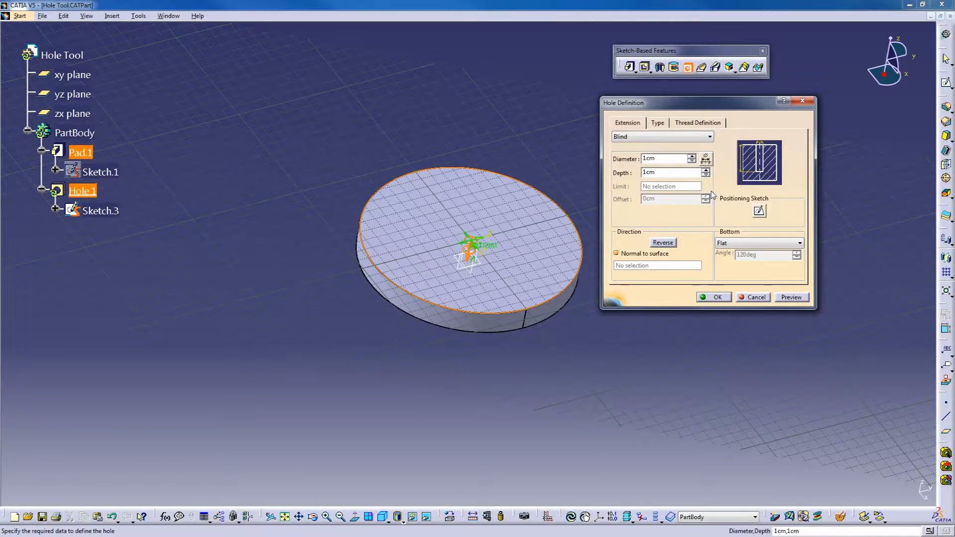
pyautogui.moveTo(697, 102); pyautogui.dragTo(712, 97)
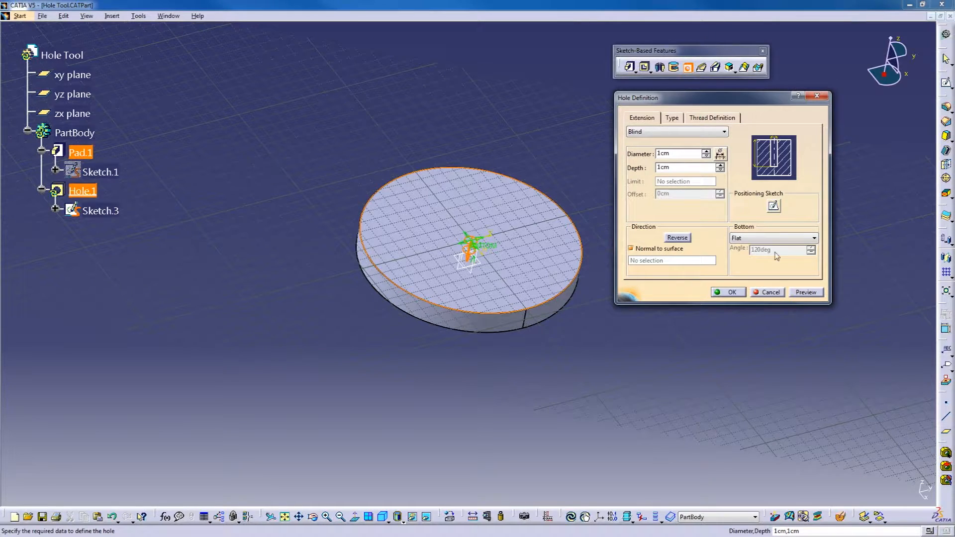
# Relocate the hole's centre point to the disc's upper-right quadrant in its positioning sketch and exit the sketch.
pyautogui.click(775, 206)
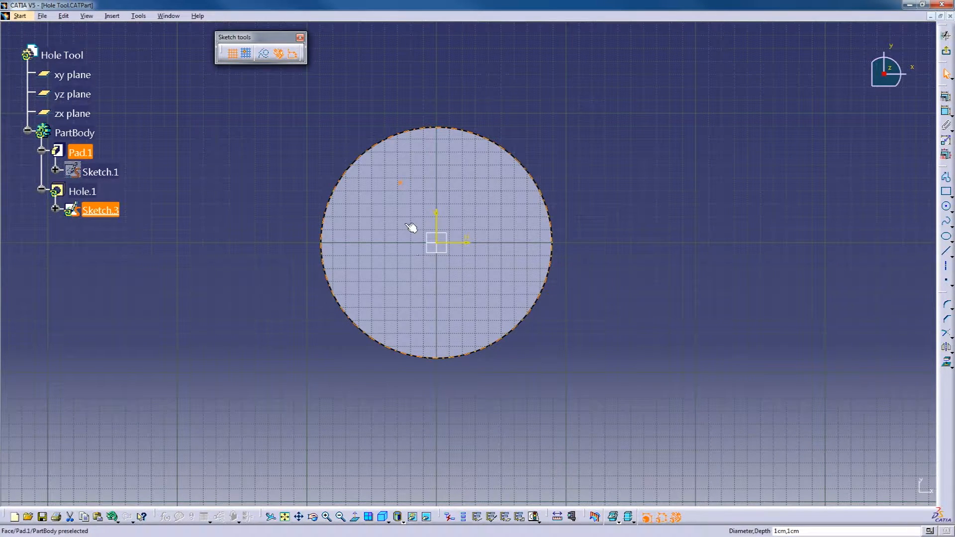
pyautogui.moveTo(400, 183); pyautogui.dragTo(495, 187)
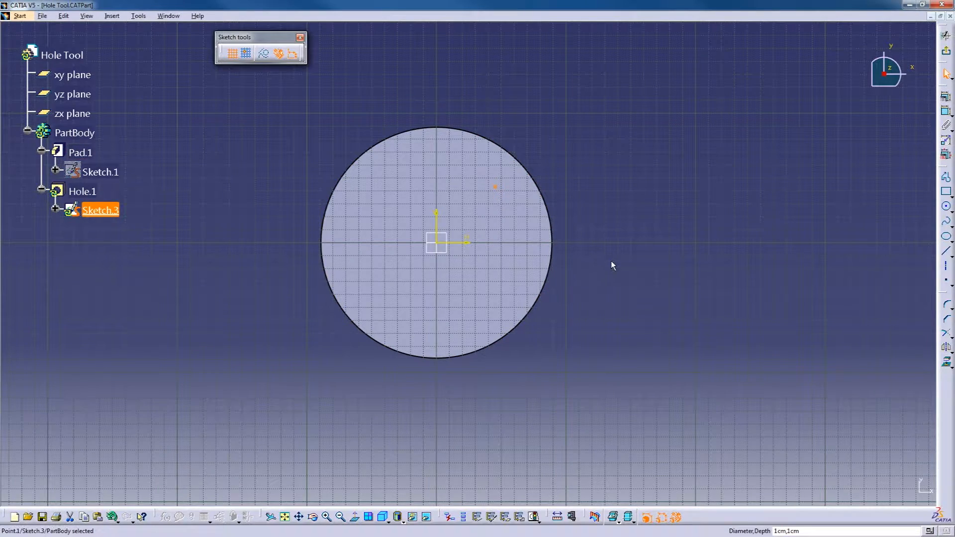
pyautogui.click(947, 50)
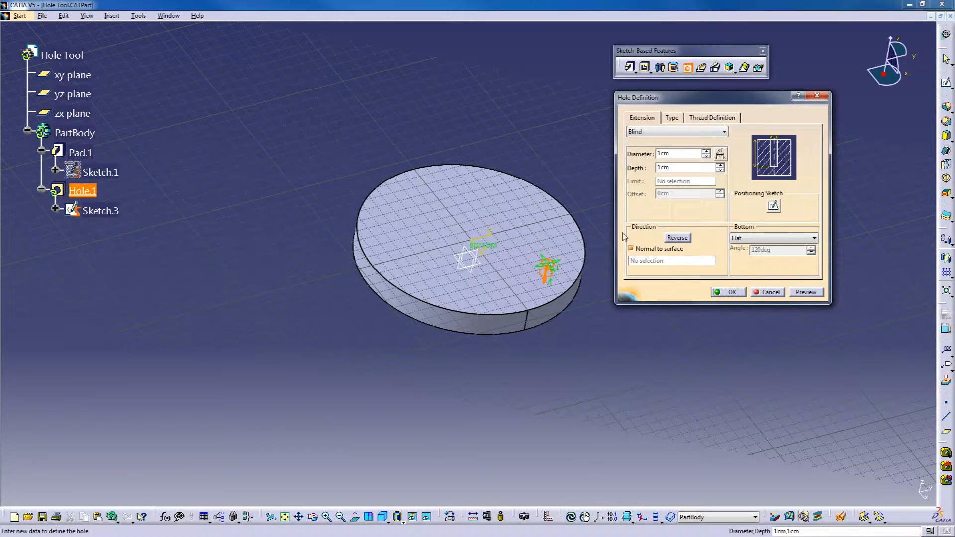
# Set the hole's diameter to 2 cm and create it as a blind hole.
pyautogui.click(679, 153)
pyautogui.doubleClick(680, 154)
pyautogui.write('2')
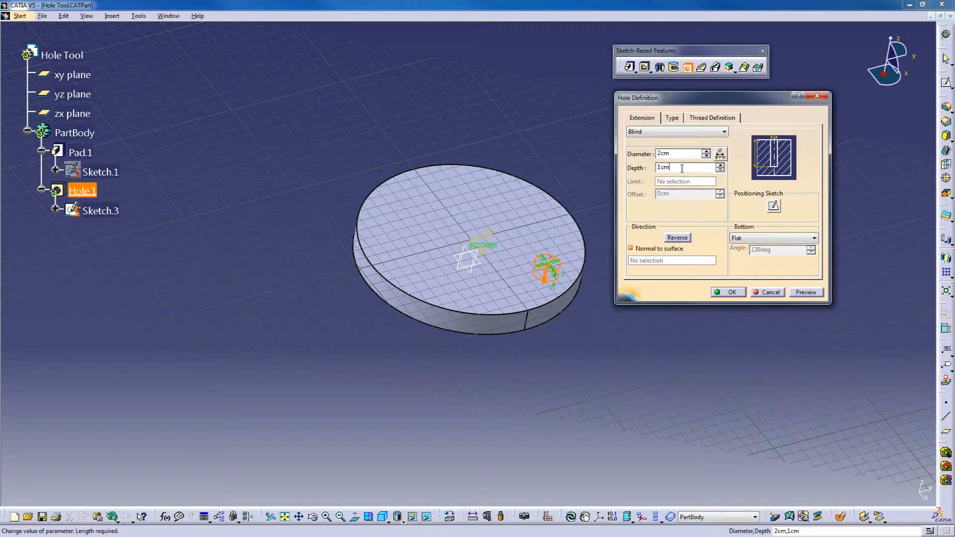
pyautogui.moveTo(497, 335); pyautogui.dragTo(446, 158, button='middle')
pyautogui.moveTo(682, 392); pyautogui.dragTo(518, 505, button='middle')
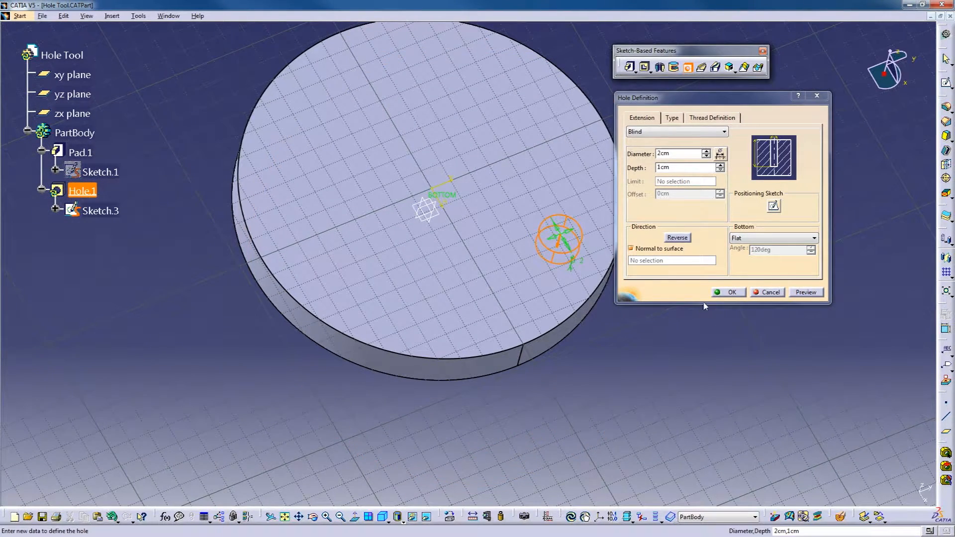
pyautogui.click(718, 293)
pyautogui.moveTo(453, 394); pyautogui.dragTo(661, 336, button='middle')
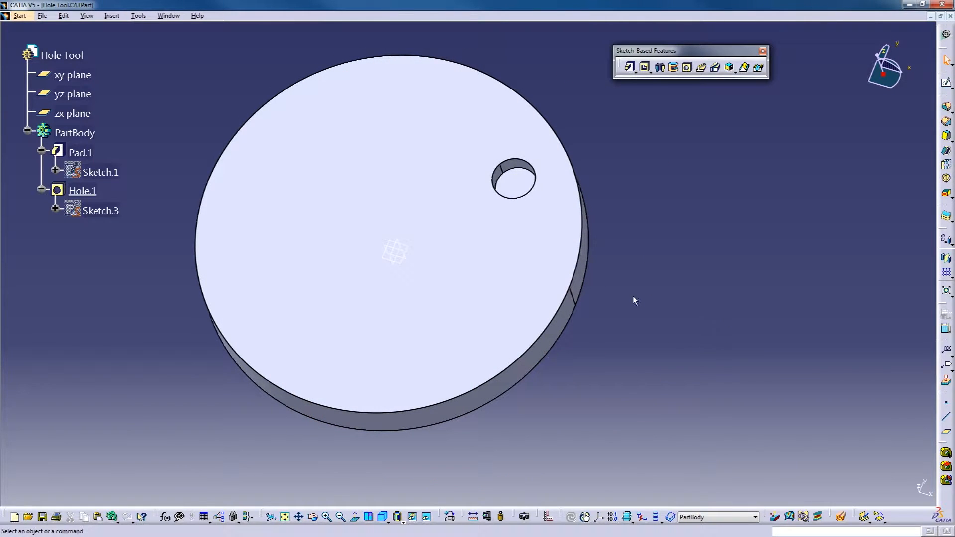
# Change the existing hole's extension from Blind to Up To Last so it cuts through the disc.
pyautogui.doubleClick(92, 192)
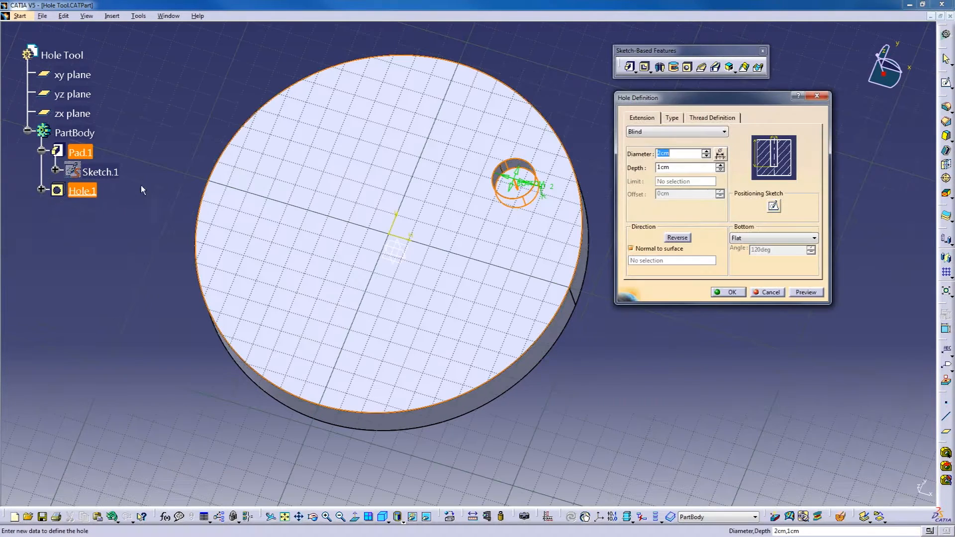
pyautogui.click(696, 132)
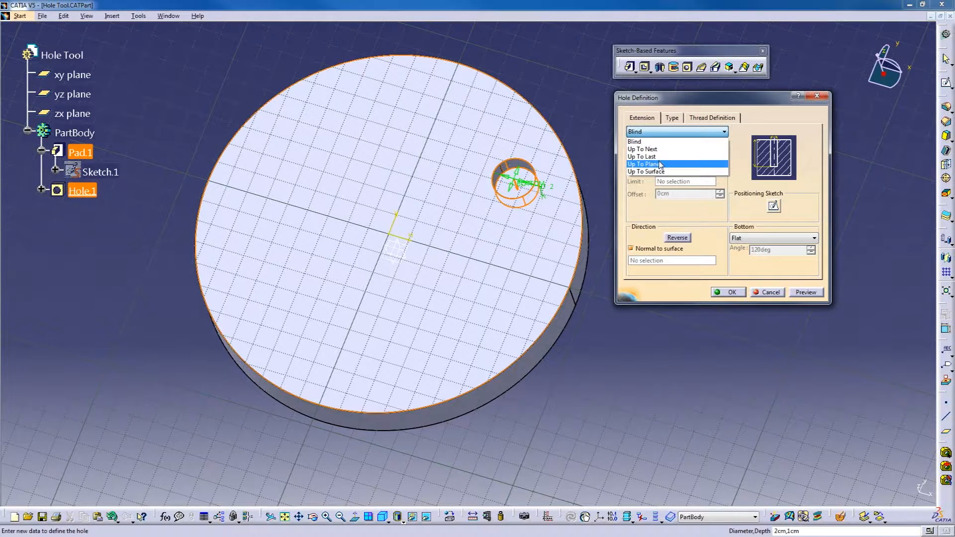
pyautogui.click(652, 156)
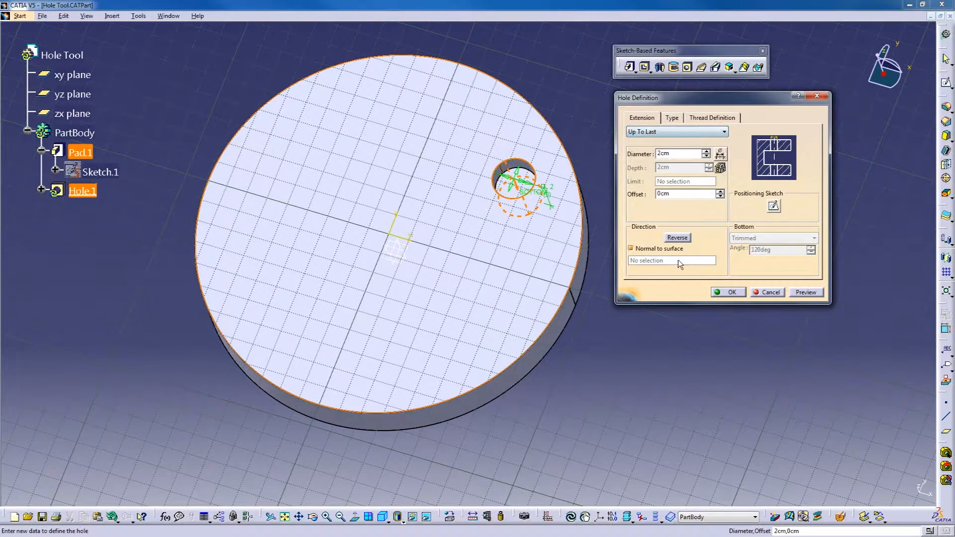
pyautogui.click(728, 292)
pyautogui.moveTo(518, 290); pyautogui.dragTo(449, 149, button='middle')
pyautogui.moveTo(499, 384); pyautogui.dragTo(401, 227, button='middle')
# Delete the hole from the part together with its aggregated elements.
pyautogui.click(84, 192)
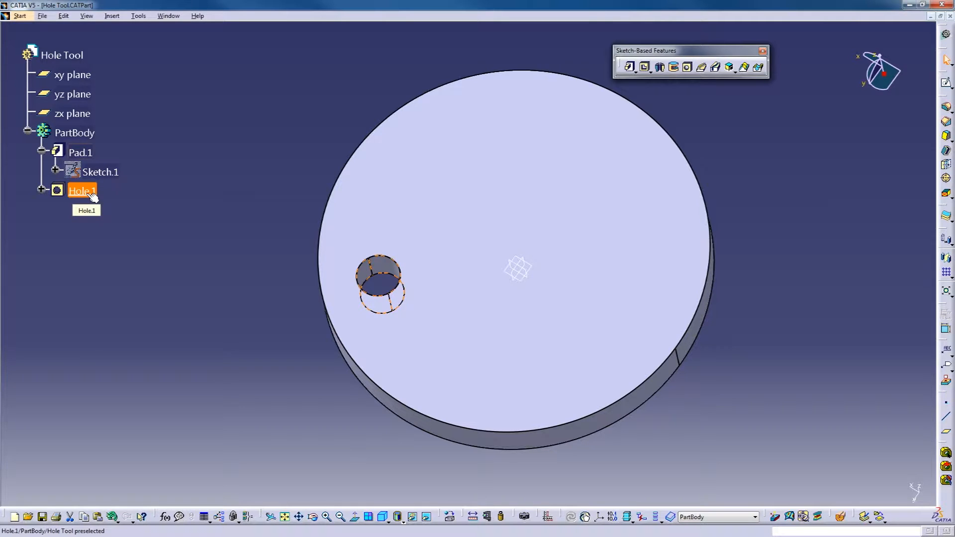
pyautogui.press('Delete')
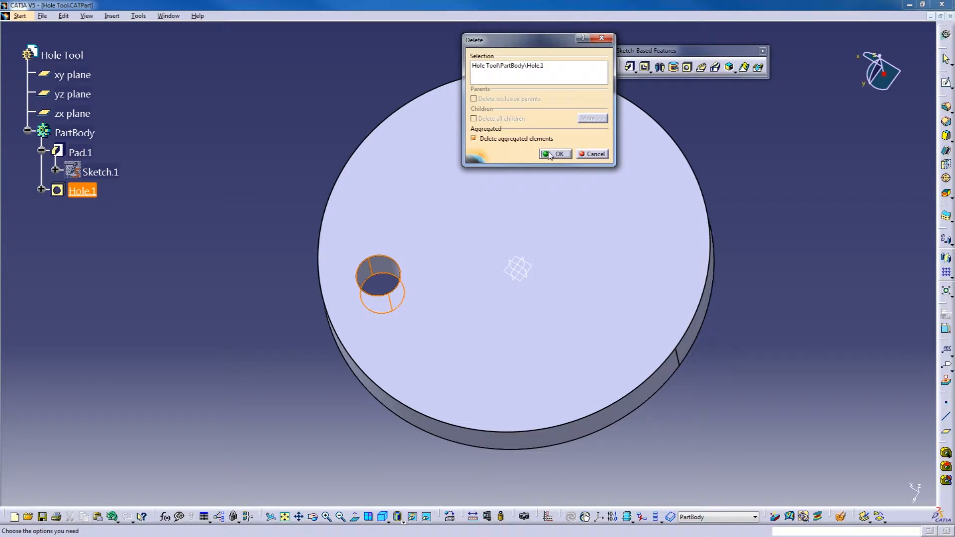
pyautogui.click(551, 154)
pyautogui.moveTo(348, 209); pyautogui.dragTo(514, 228, button='middle')
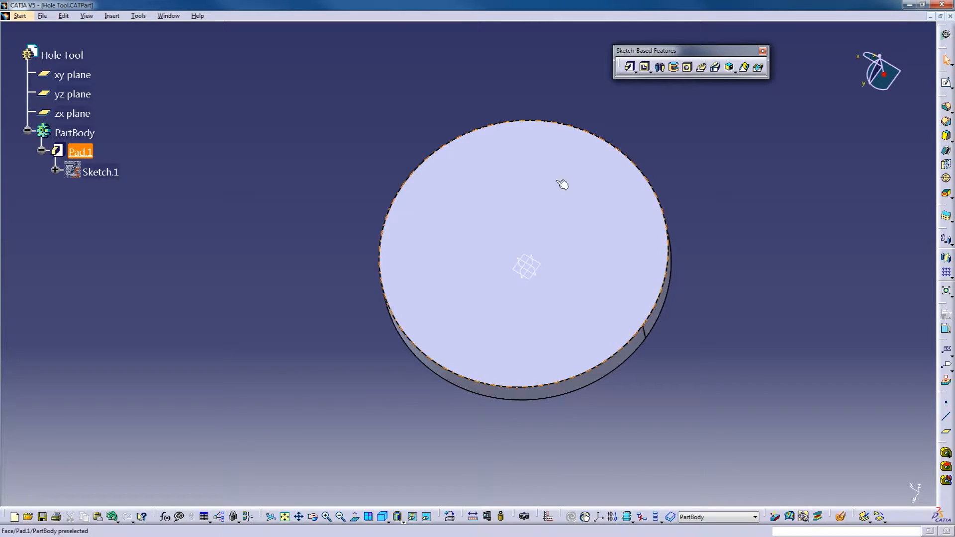
# Start a new hole on the disc's face and place its centre point in the upper-left quadrant in the positioning sketch.
pyautogui.click(687, 67)
pyautogui.click(530, 275)
pyautogui.moveTo(493, 189); pyautogui.dragTo(455, 180, button='middle')
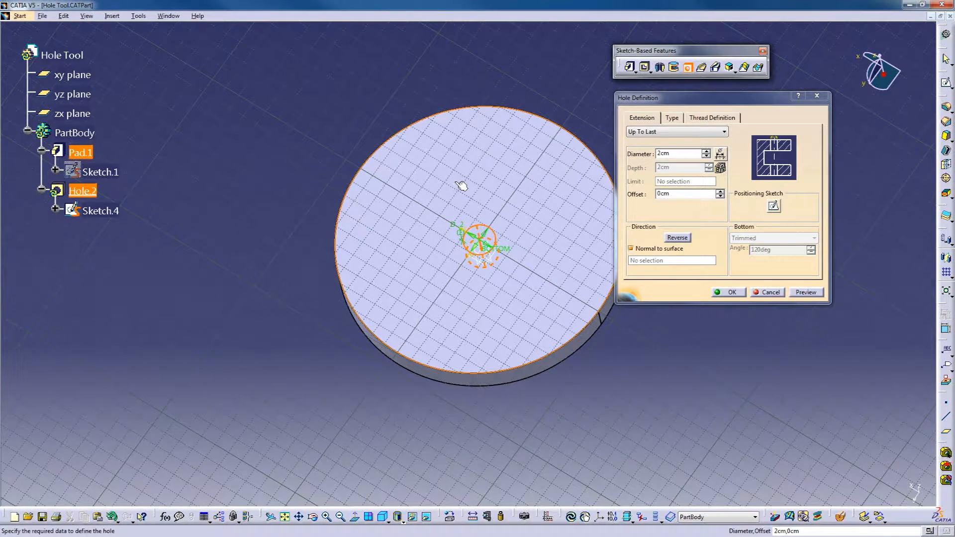
pyautogui.click(774, 206)
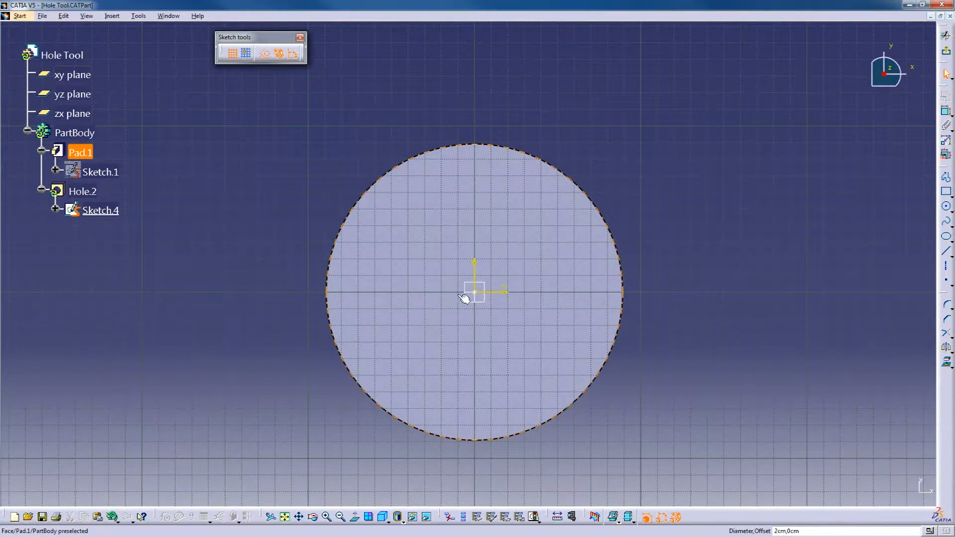
pyautogui.click(414, 240)
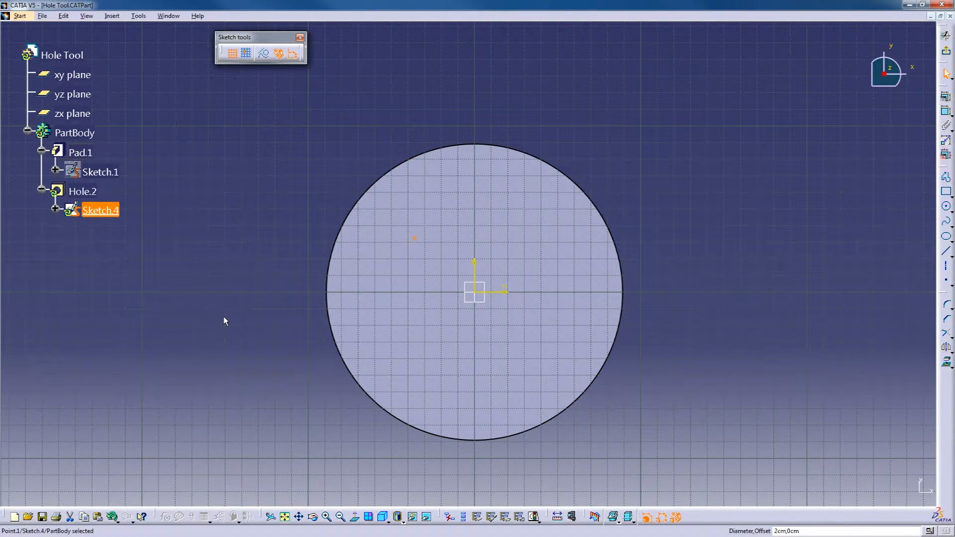
pyautogui.click(258, 221)
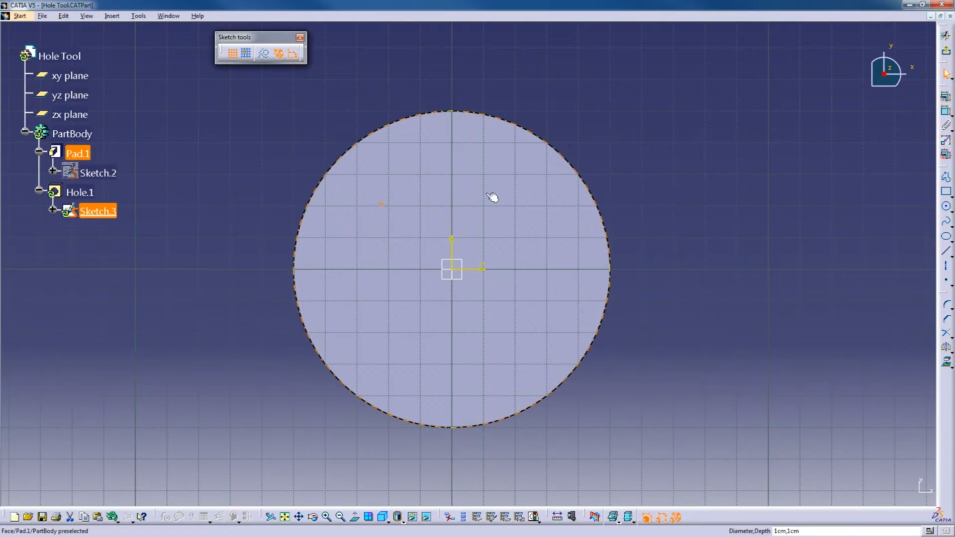
# Dimension the vertical distance from the hole's centre point to the horizontal axis.
pyautogui.click(946, 114)
pyautogui.click(482, 270)
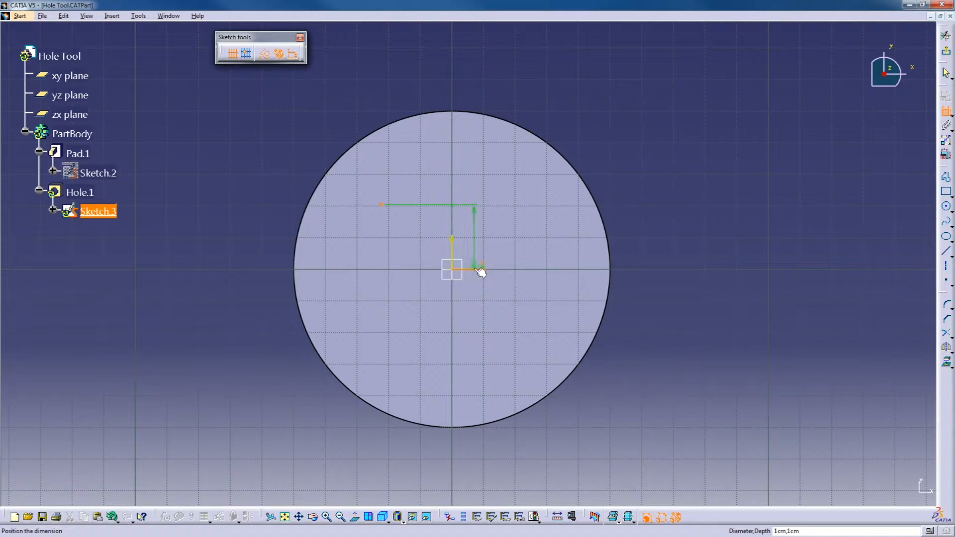
pyautogui.click(271, 144)
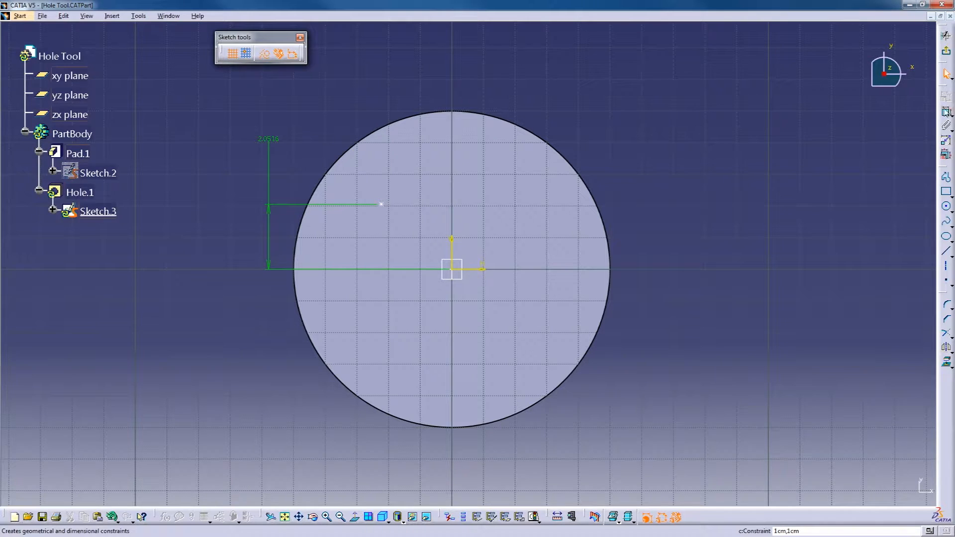
# Dimension the horizontal distance from the hole's centre point to the vertical axis, placing the dimension above the disc.
pyautogui.click(383, 204)
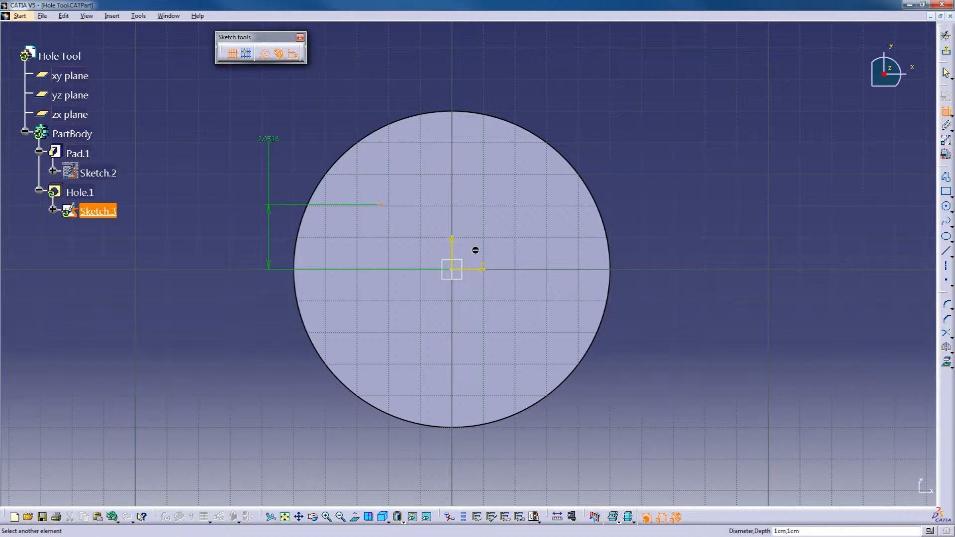
pyautogui.click(452, 248)
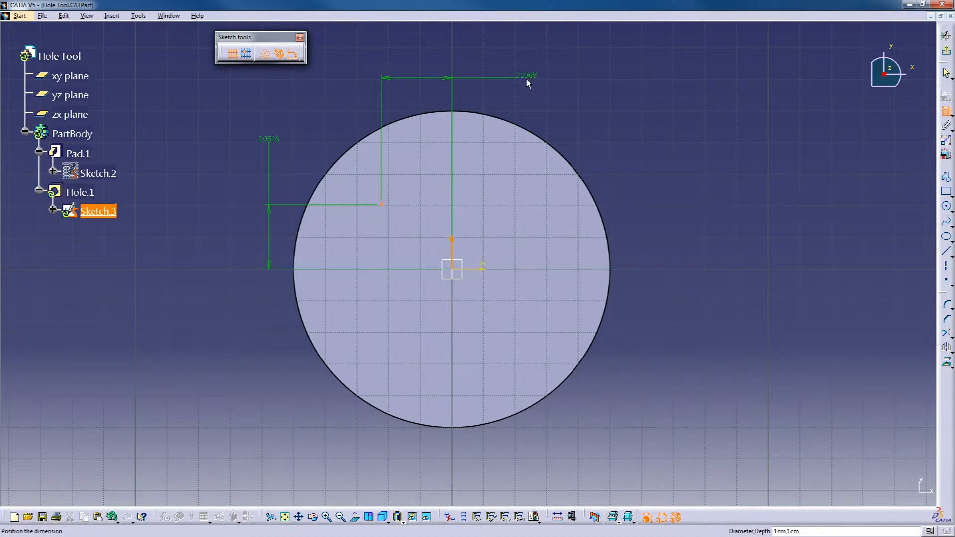
pyautogui.click(527, 77)
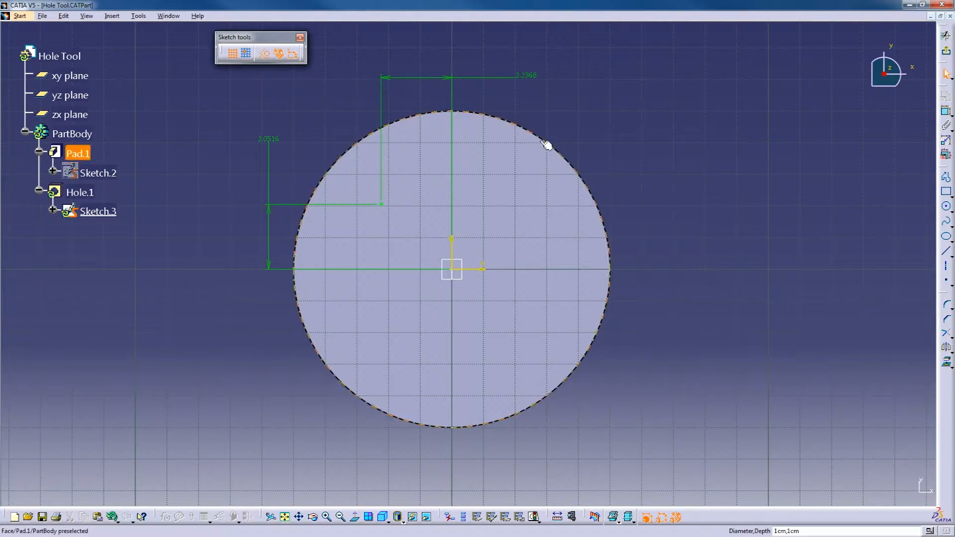
# Set both the vertical and the horizontal distance of the hole's centre point from the axes to 2 cm.
pyautogui.doubleClick(277, 141)
pyautogui.write('2cm')
pyautogui.press('Return')
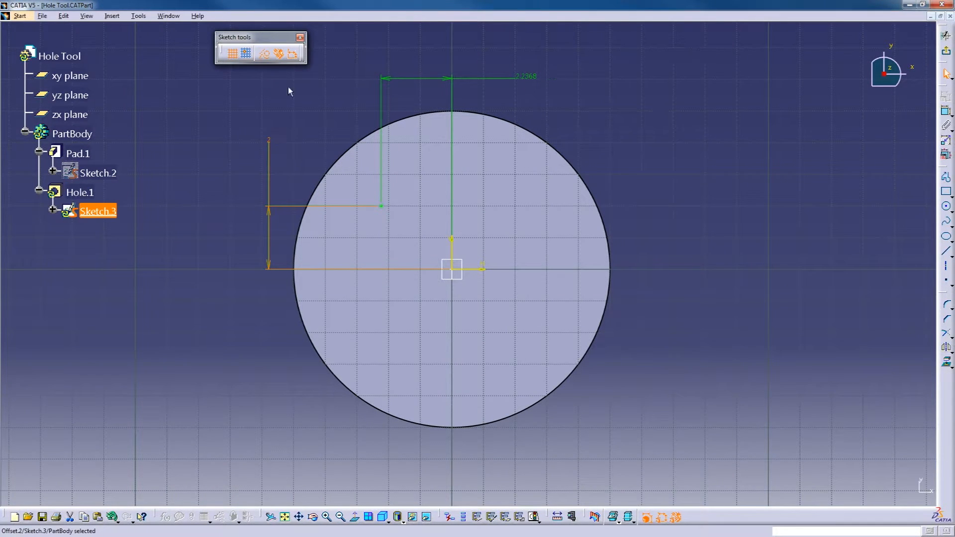
pyautogui.doubleClick(530, 78)
pyautogui.write('2')
pyautogui.press('Return')
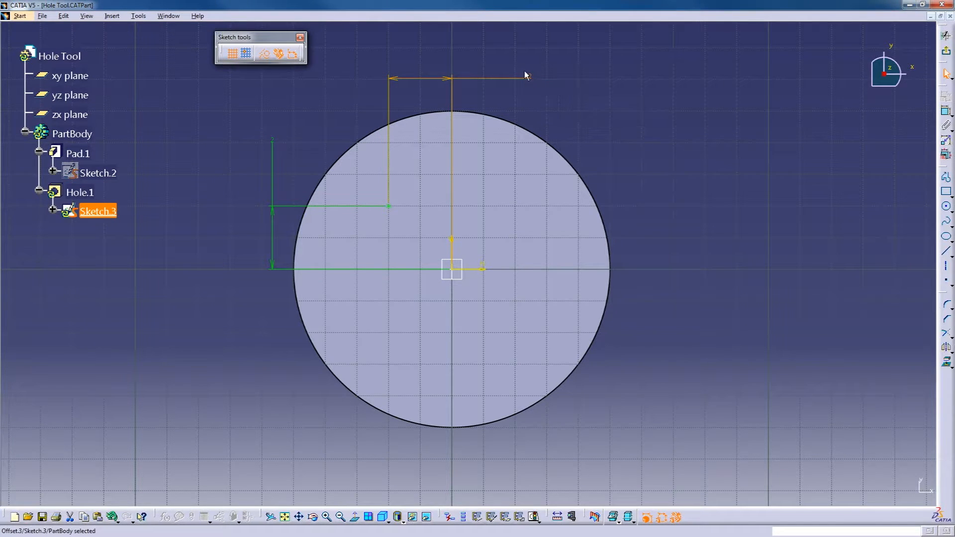
pyautogui.click(701, 144)
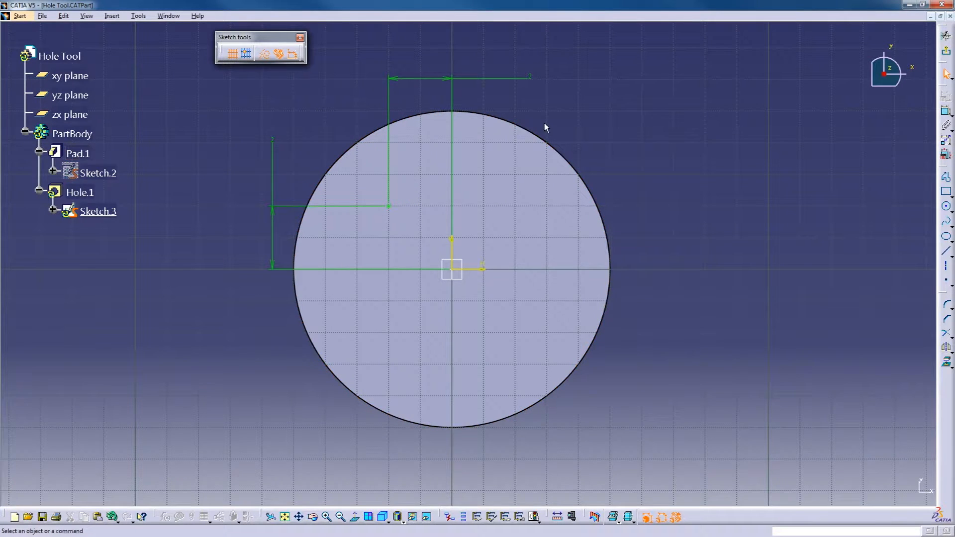
# Undo the value changes and both axis dimensions of the hole's centre point.
pyautogui.hotkey('ctrl', 'z')
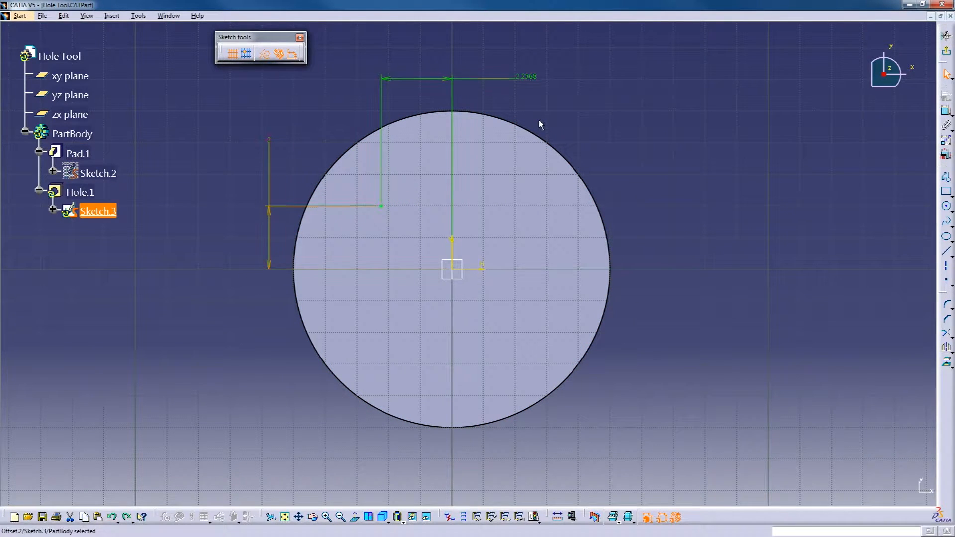
pyautogui.hotkey('ctrl', 'z')
pyautogui.hotkey('ctrl', 'z')
pyautogui.click(570, 82)
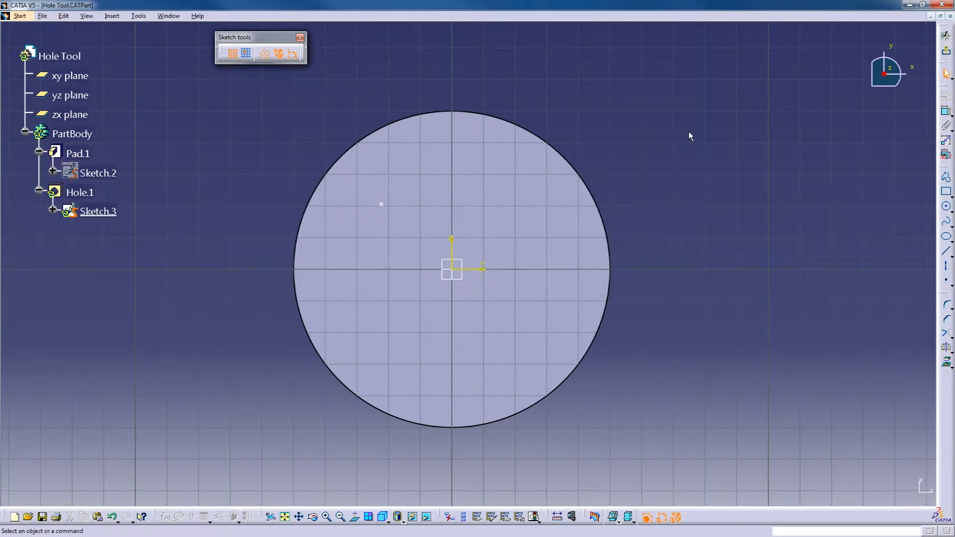
# Dimension the direct distance from the hole's centre point to the sketch origin and move the point slightly lower around the origin.
pyautogui.click(946, 111)
pyautogui.click(381, 204)
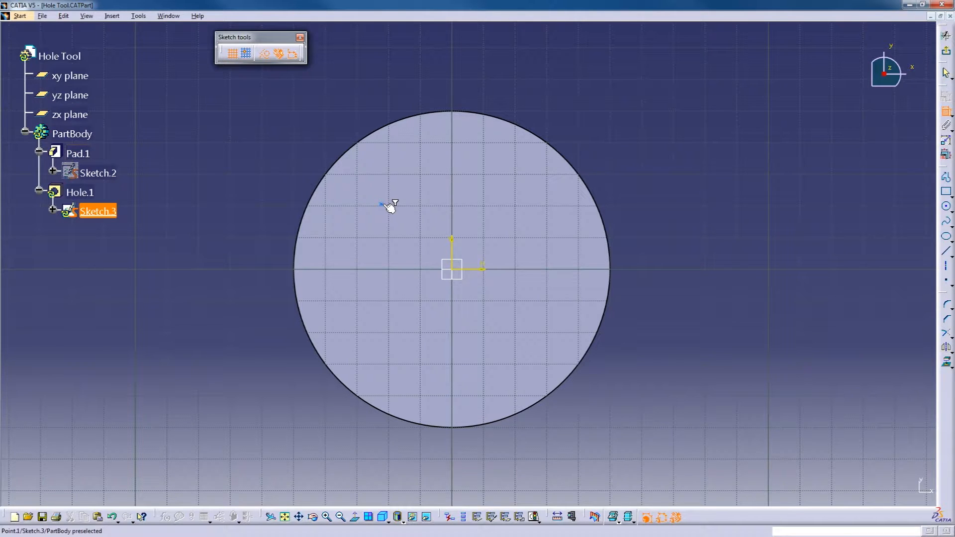
pyautogui.click(457, 271)
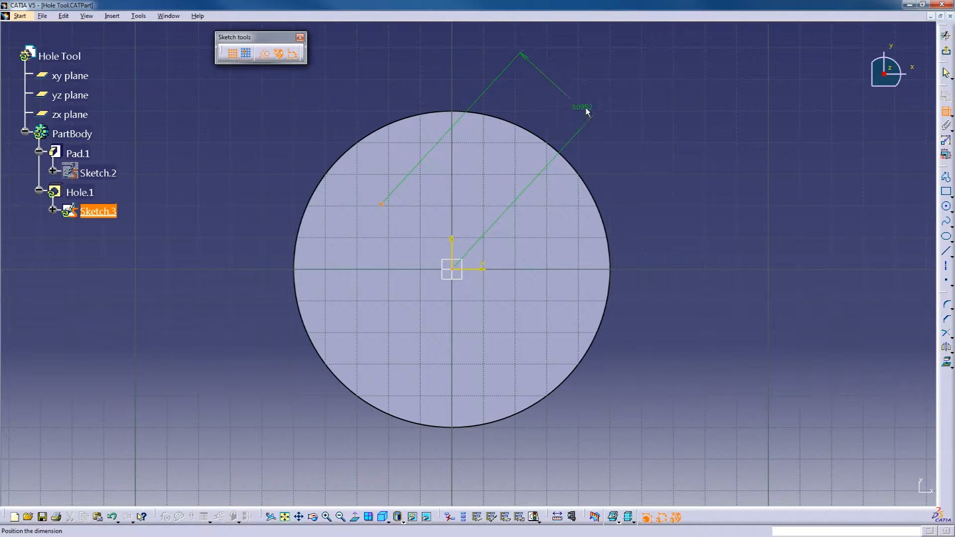
pyautogui.click(561, 87)
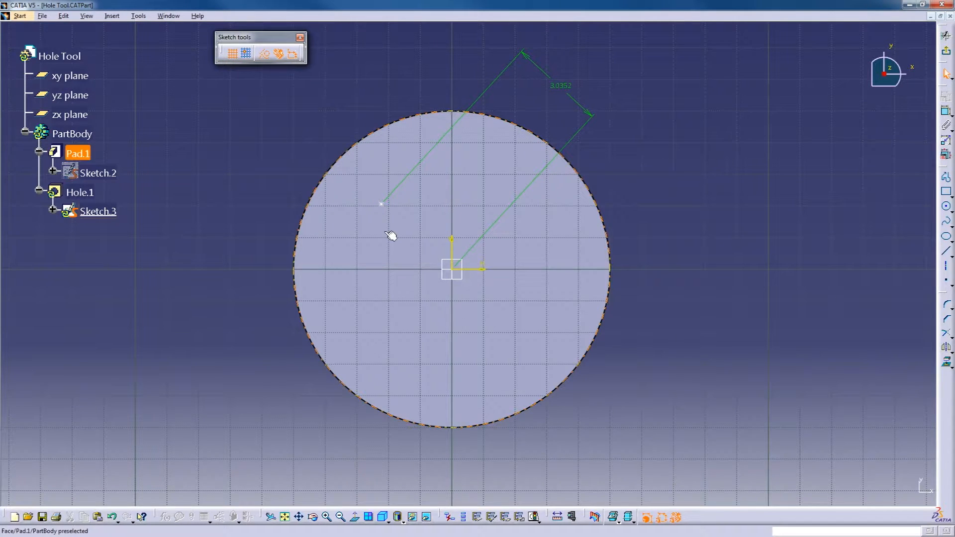
pyautogui.moveTo(389, 206)
pyautogui.mouseDown()
pyautogui.moveTo(376, 241)
pyautogui.moveTo(336, 234)
pyautogui.moveTo(495, 247)
pyautogui.moveTo(390, 261)
pyautogui.moveTo(460, 359)
pyautogui.moveTo(356, 247)
pyautogui.moveTo(372, 216)
pyautogui.mouseUp()
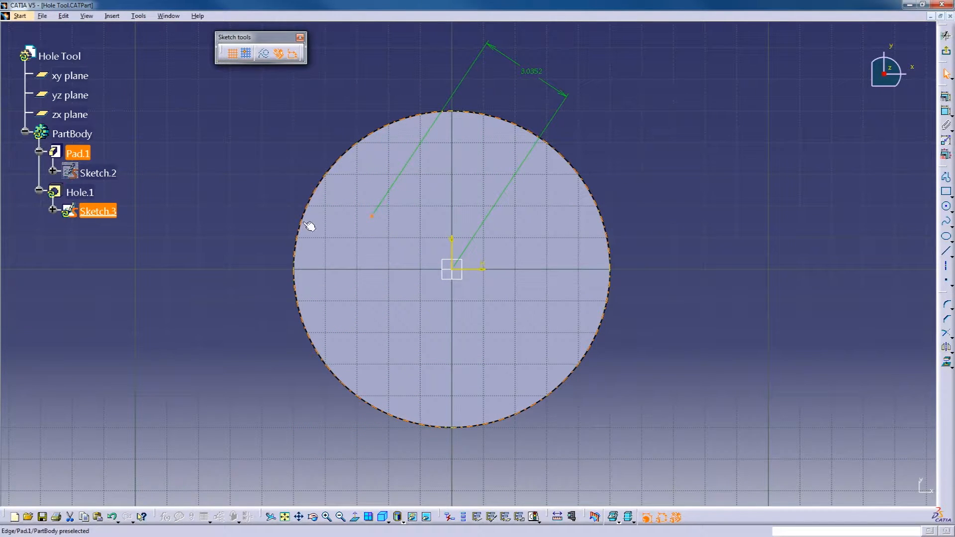
pyautogui.click(688, 209)
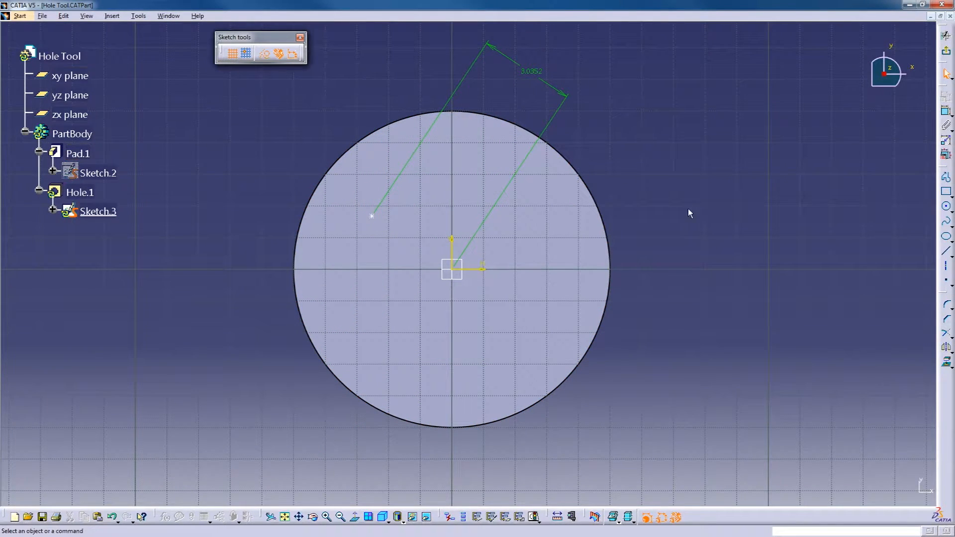
# Draw a line from the hole's centre point to the sketch origin and convert it to a construction element.
pyautogui.click(946, 251)
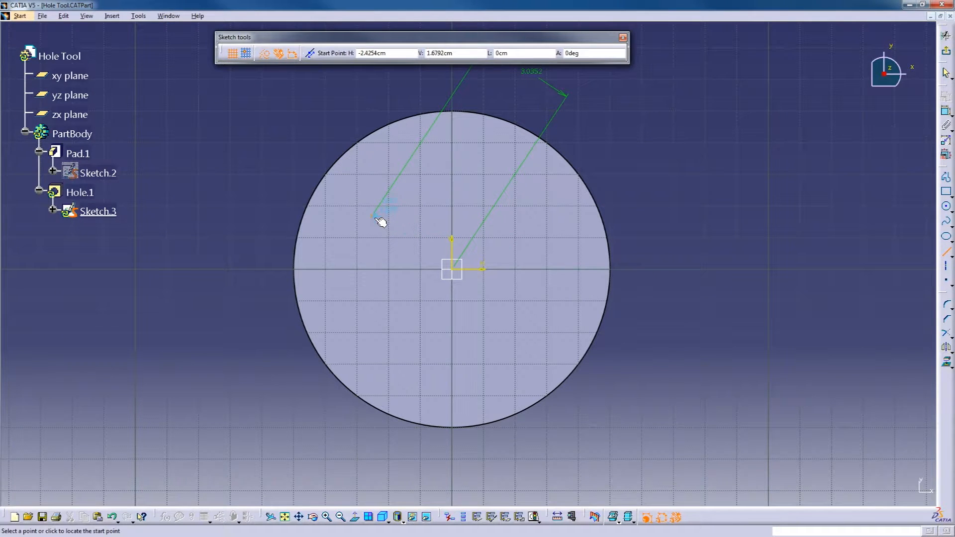
pyautogui.click(372, 216)
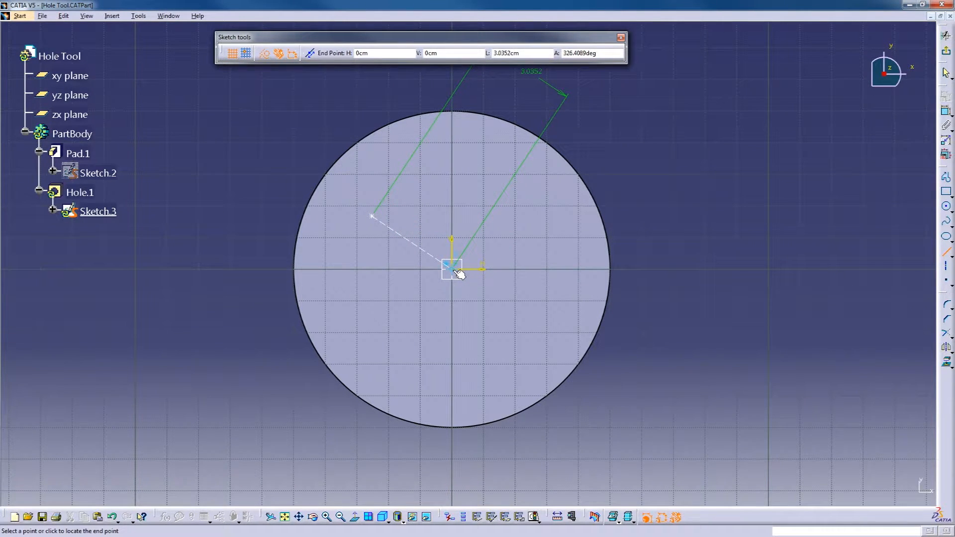
pyautogui.click(453, 270)
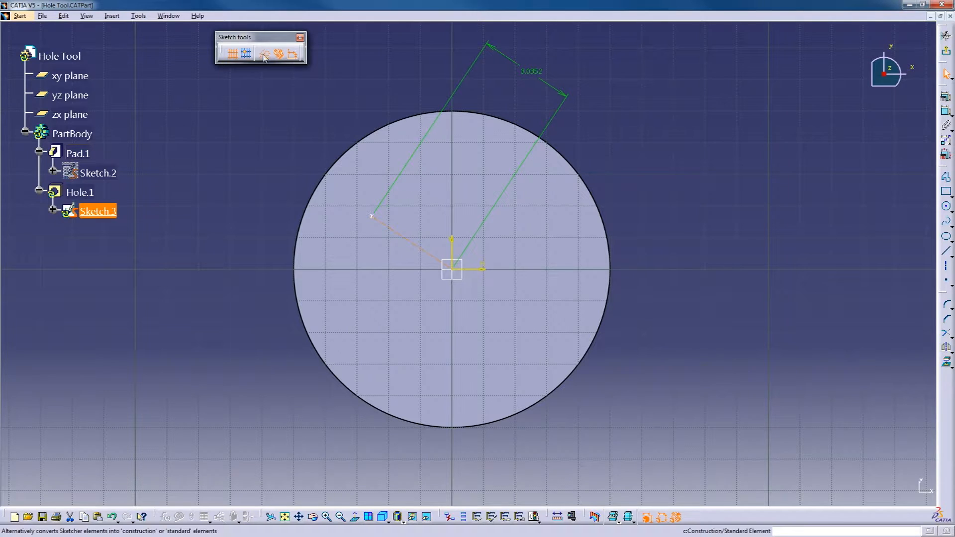
pyautogui.click(265, 132)
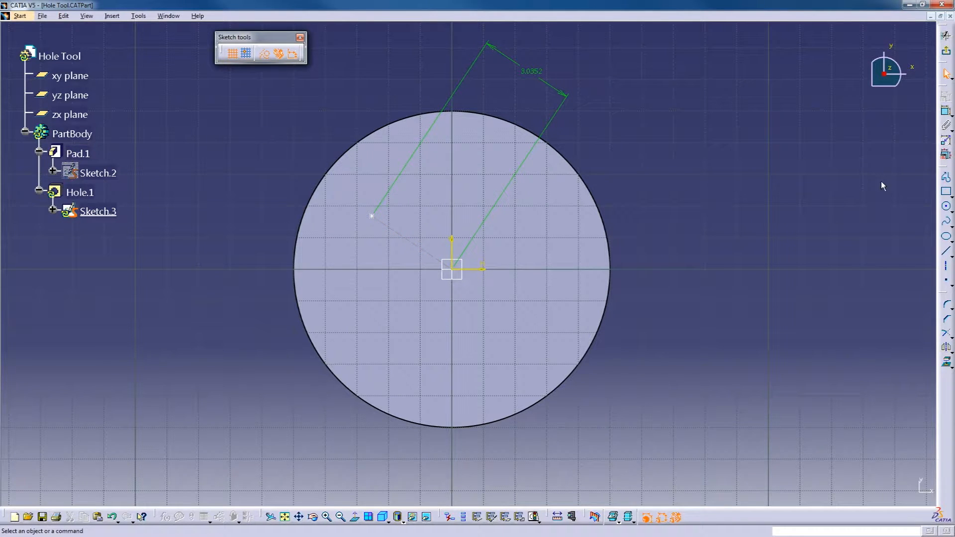
# Dimension the angle between the construction line and the horizontal axis and set it to 35 degrees.
pyautogui.click(945, 113)
pyautogui.click(420, 248)
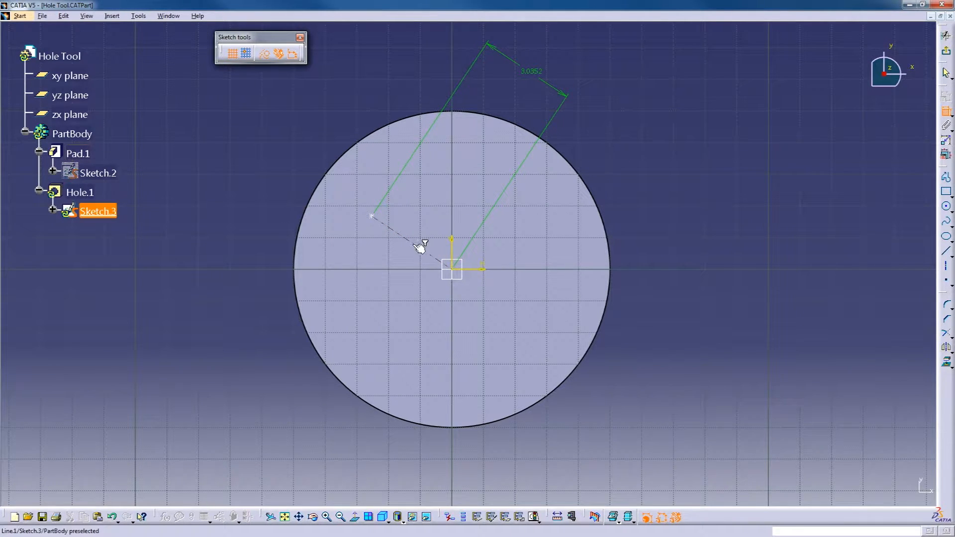
pyautogui.click(483, 270)
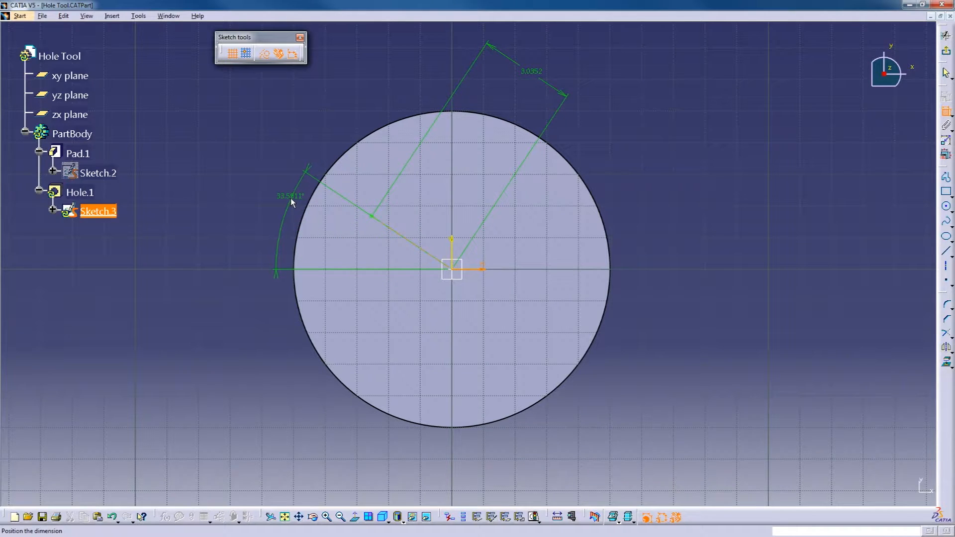
pyautogui.click(294, 200)
pyautogui.doubleClick(346, 273)
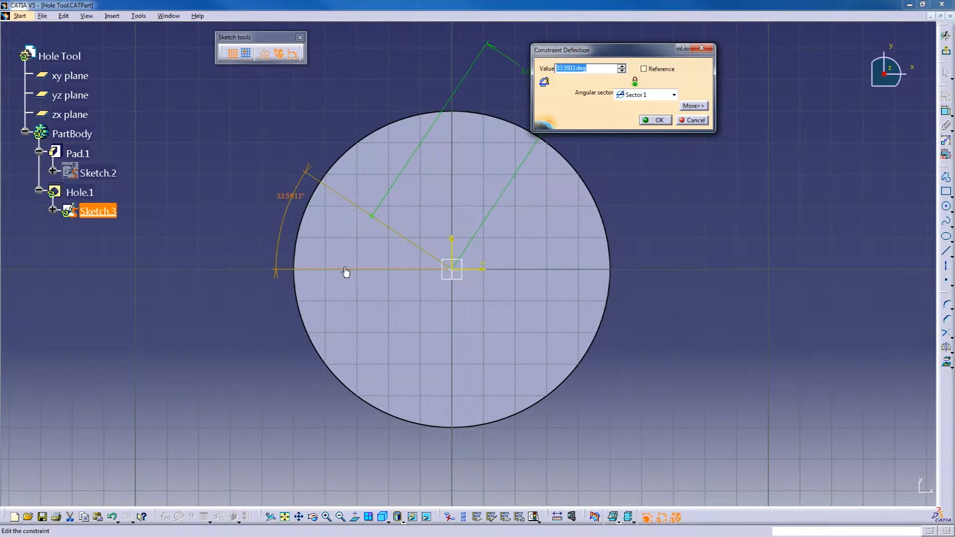
pyautogui.write('35')
pyautogui.press('Return')
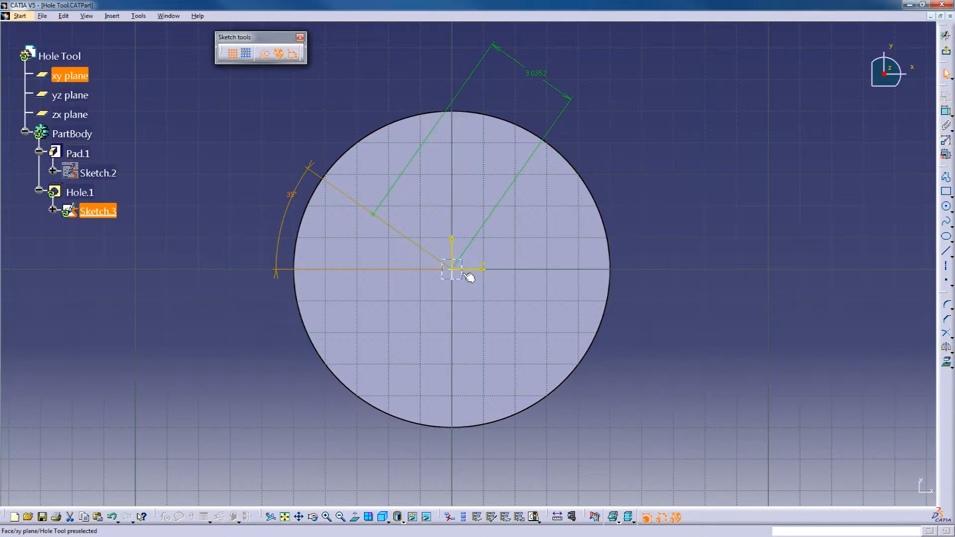
pyautogui.click(219, 161)
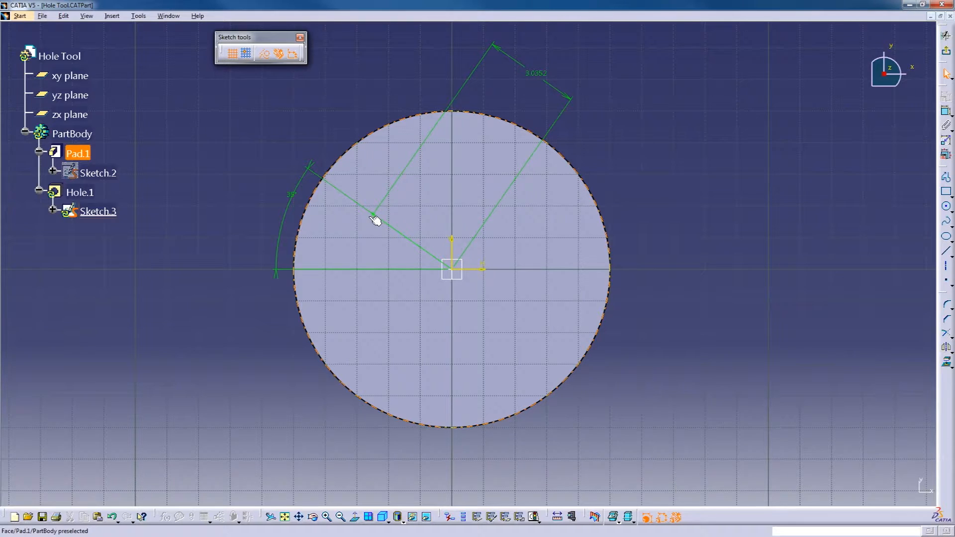
# Exit the positioning sketch, set the hole's diameter to 0.5 cm and create the hole.
pyautogui.click(947, 55)
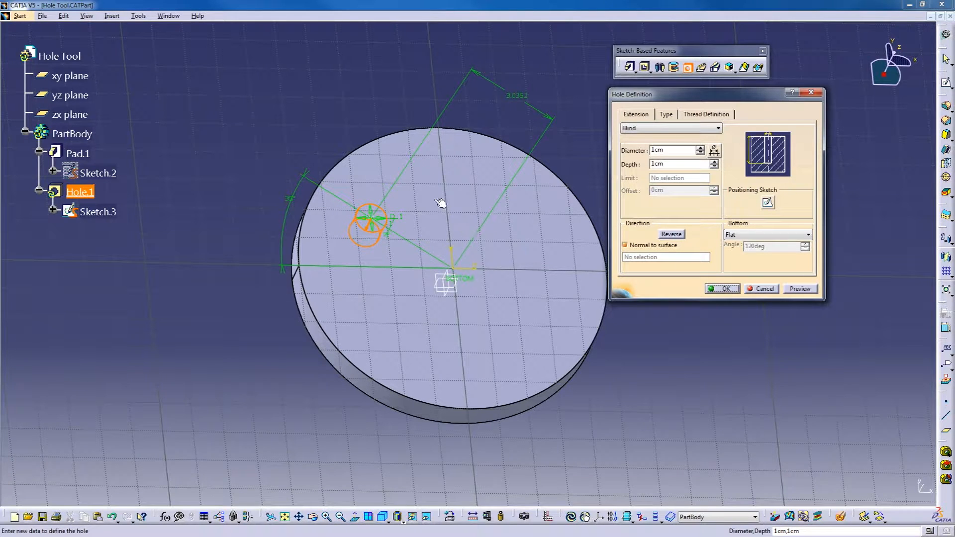
pyautogui.doubleClick(671, 149)
pyautogui.write('.5')
pyautogui.press('Return')
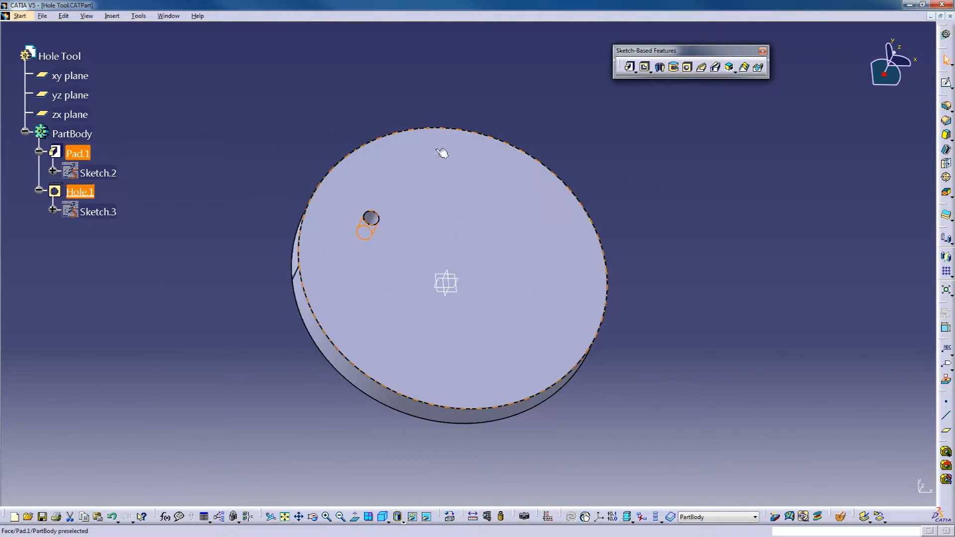
# Edit the 0.5 cm hole and change its extension to Up To Last so it cuts through the disc.
pyautogui.doubleClick(80, 192)
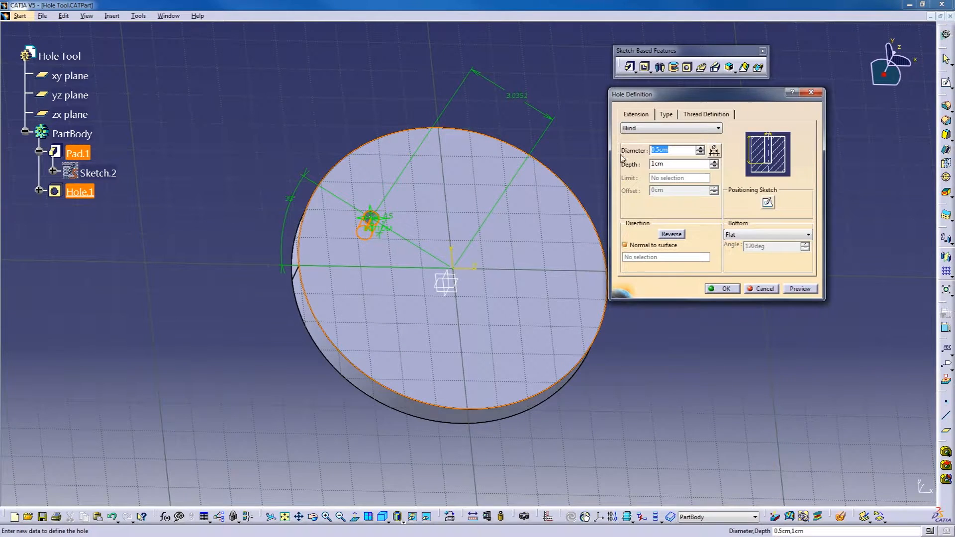
pyautogui.click(680, 149)
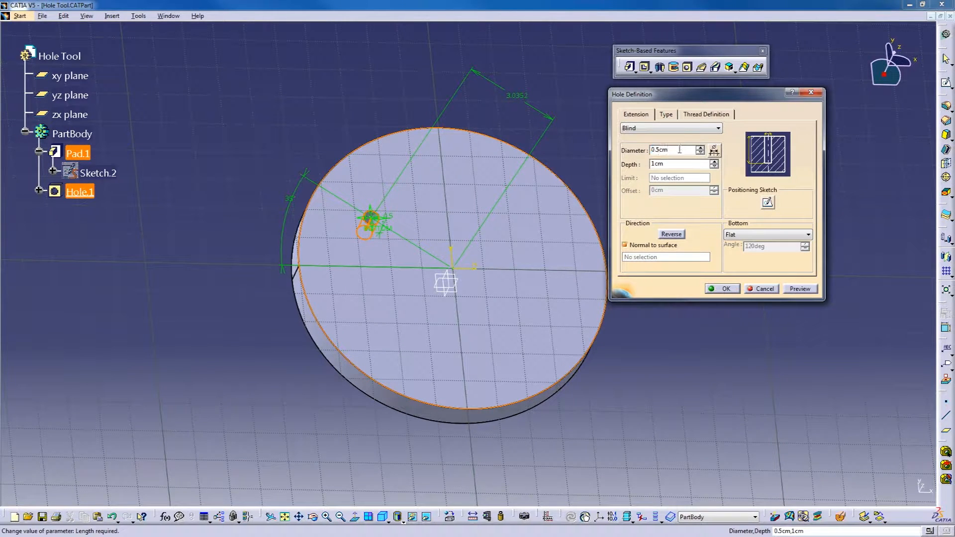
pyautogui.moveTo(675, 164); pyautogui.dragTo(647, 170)
pyautogui.moveTo(423, 225)
pyautogui.mouseDown(button='middle')
pyautogui.moveTo(471, 227)
pyautogui.moveTo(507, 62)
pyautogui.moveTo(469, 81)
pyautogui.moveTo(437, 184)
pyautogui.moveTo(494, 249)
pyautogui.mouseUp(button='middle')
pyautogui.click(719, 128)
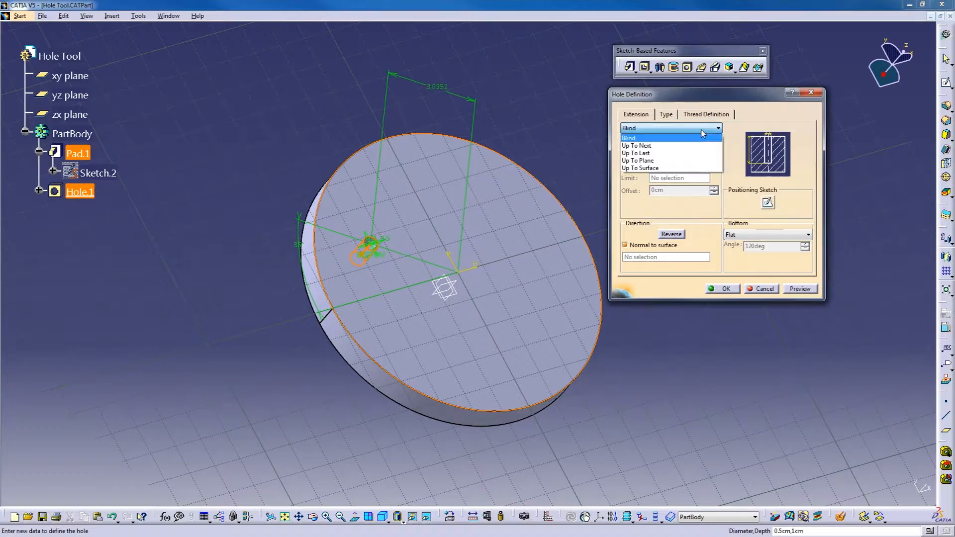
pyautogui.click(657, 154)
pyautogui.moveTo(512, 290); pyautogui.dragTo(474, 259, button='middle')
pyautogui.click(724, 288)
pyautogui.moveTo(710, 222); pyautogui.dragTo(390, 331, button='middle')
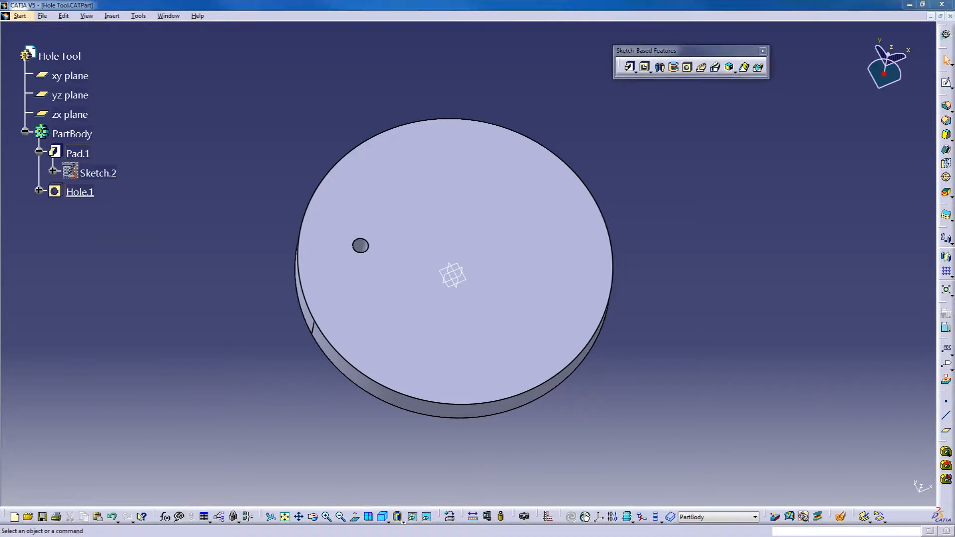
# Edit the through hole, change its type from Simple to Tapered and preview the shape on the disc.
pyautogui.click(38, 191)
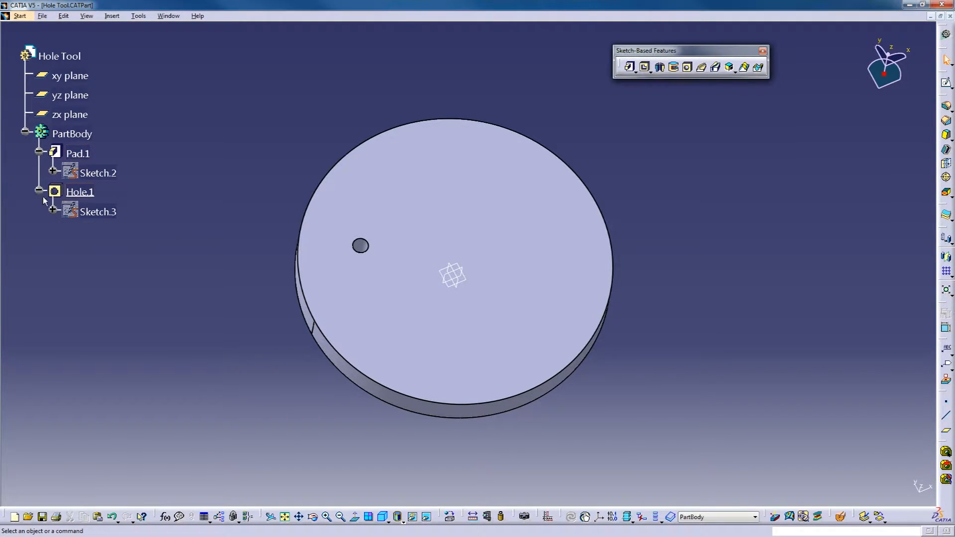
pyautogui.doubleClick(86, 194)
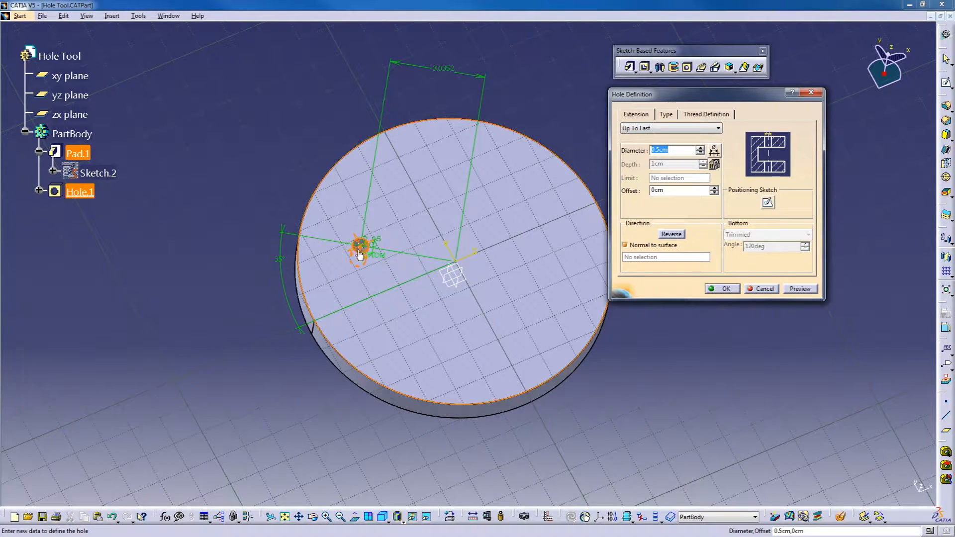
pyautogui.click(667, 114)
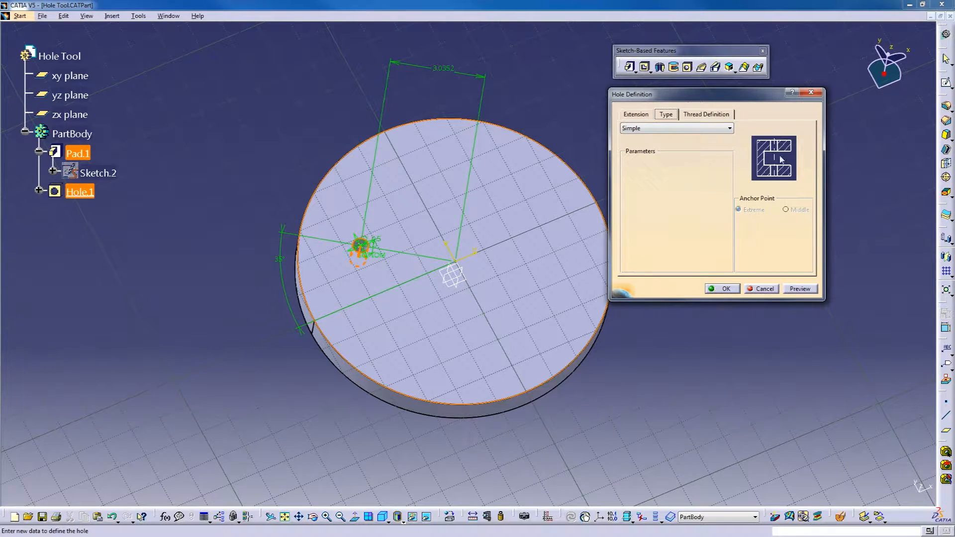
pyautogui.click(649, 128)
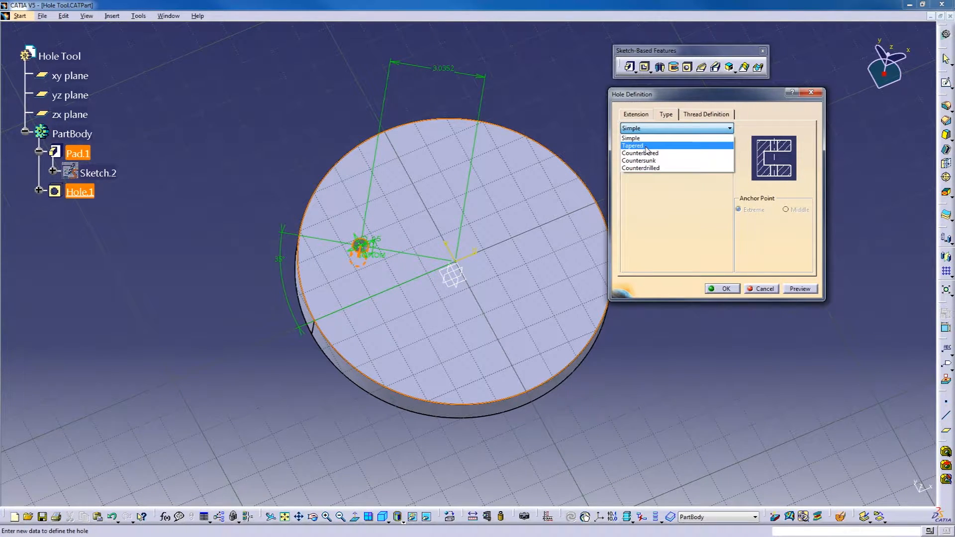
pyautogui.click(649, 145)
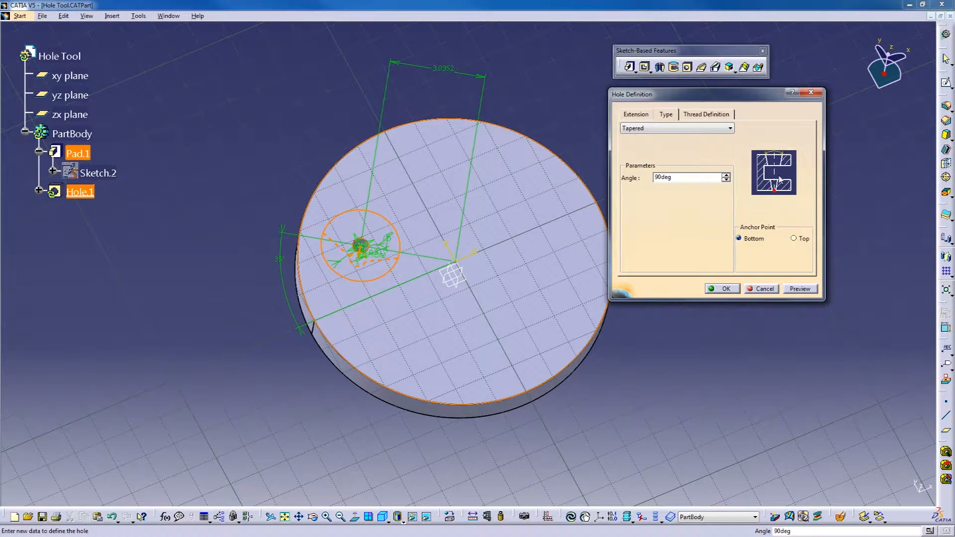
pyautogui.moveTo(409, 335); pyautogui.dragTo(404, 213, button='middle')
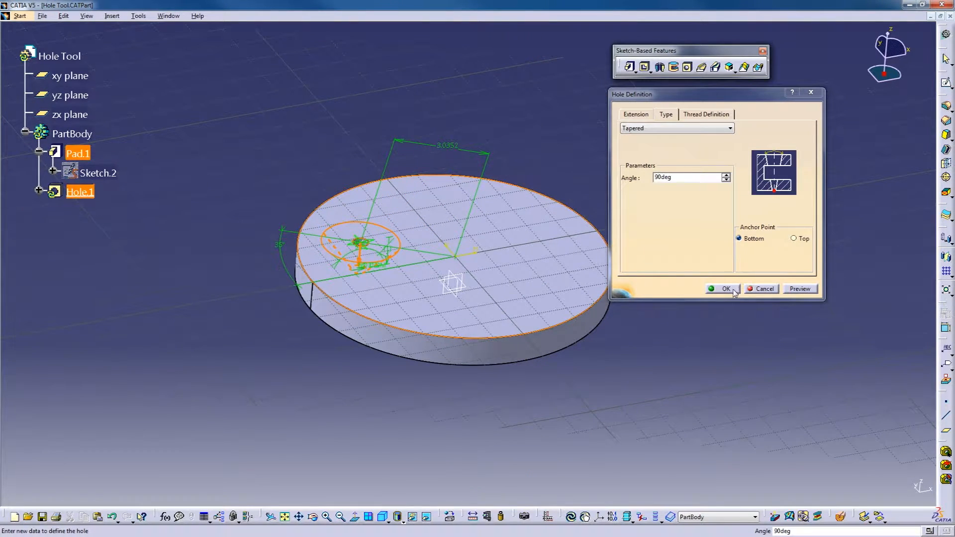
pyautogui.click(799, 289)
pyautogui.moveTo(448, 304); pyautogui.dragTo(480, 276, button='middle')
# Change the hole's type from Tapered to Countersunk and preview the shape on the disc.
pyautogui.click(667, 129)
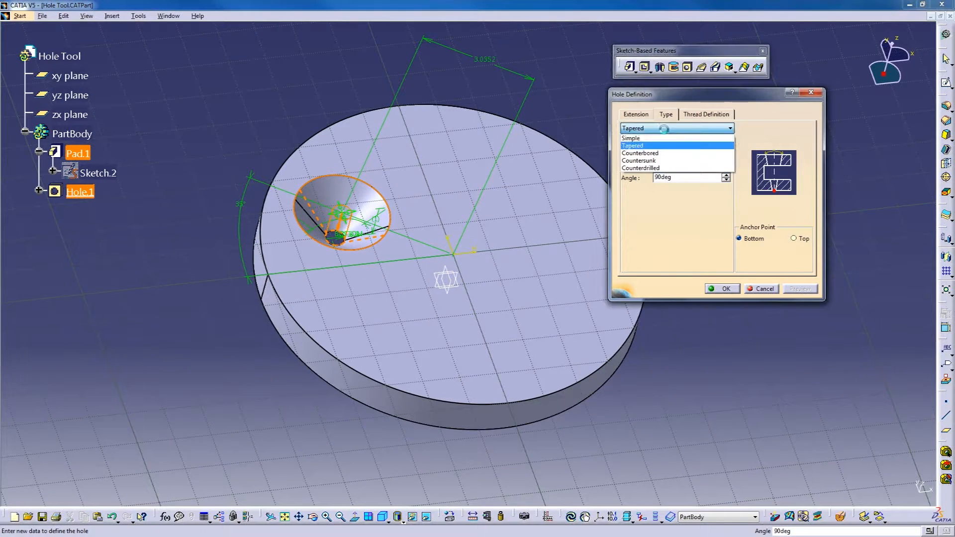
pyautogui.click(660, 162)
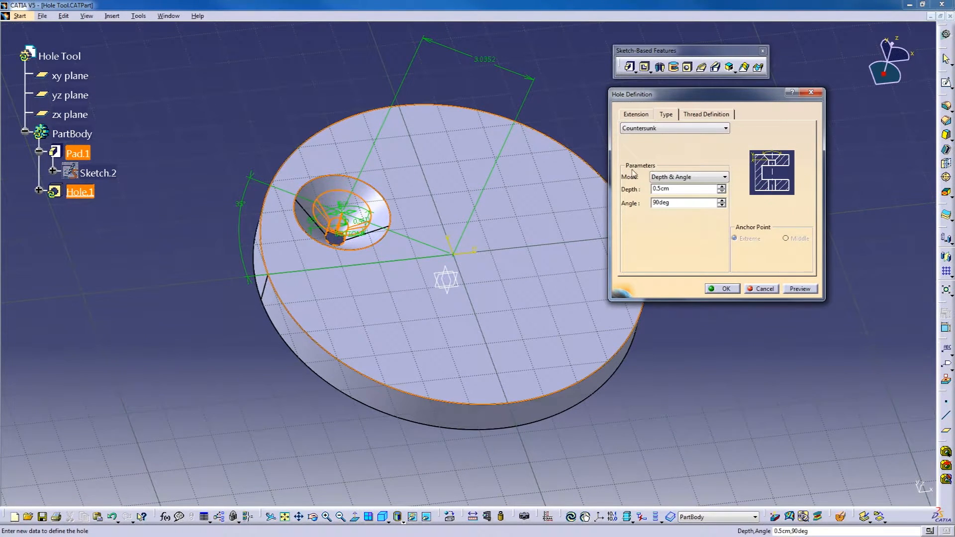
pyautogui.click(800, 289)
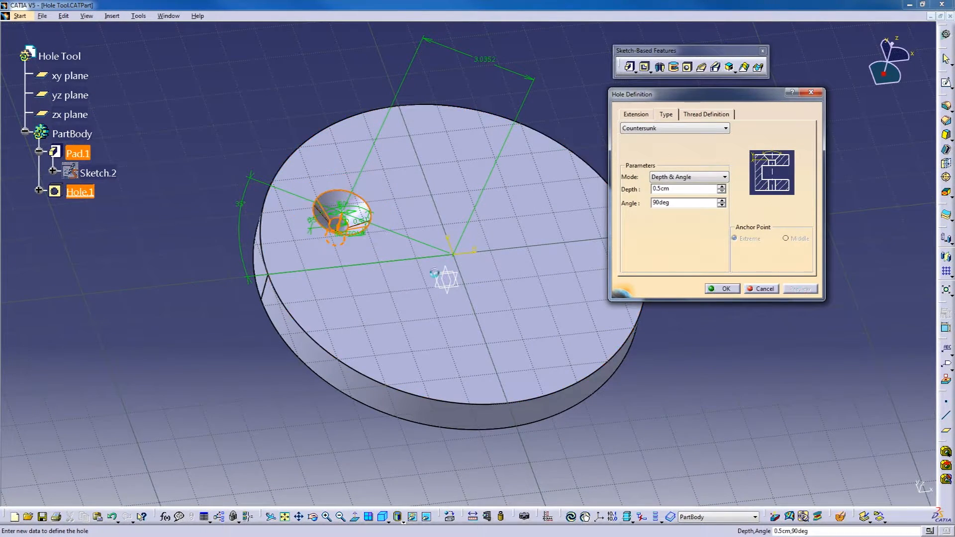
pyautogui.moveTo(360, 258); pyautogui.dragTo(493, 241, button='middle')
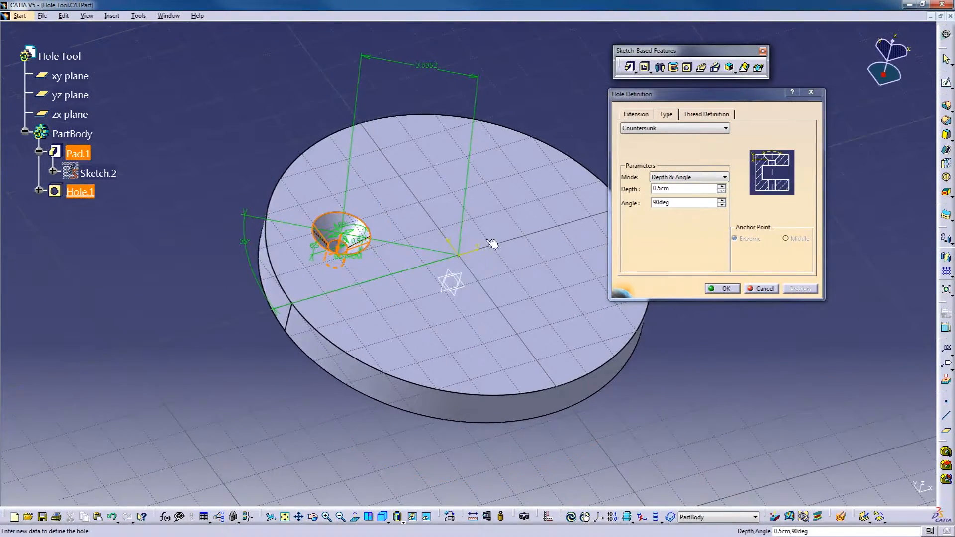
# Set the countersink's depth to 0.3 cm and its angle to 120 degrees, and preview the hole.
pyautogui.doubleClick(662, 188)
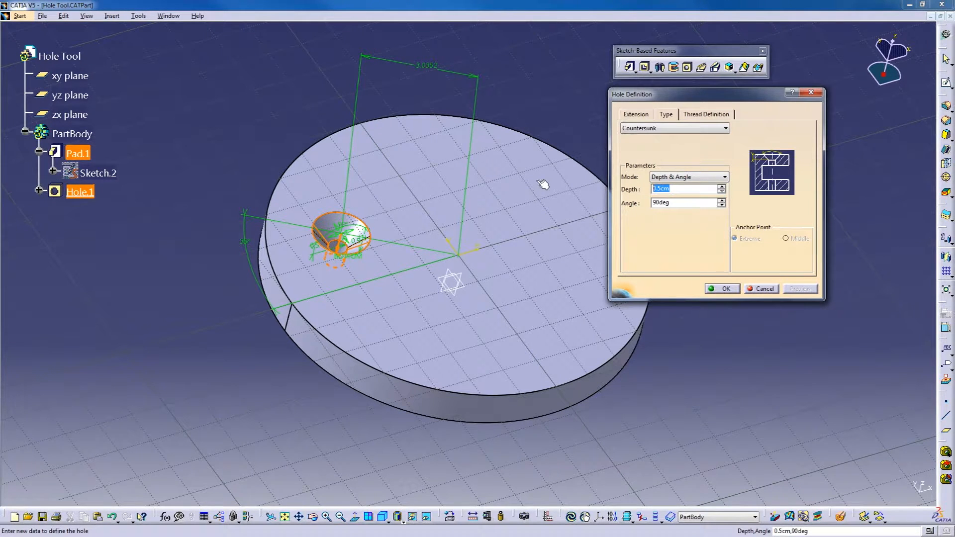
pyautogui.press('BackSpace')
pyautogui.write('3')
pyautogui.click(662, 203)
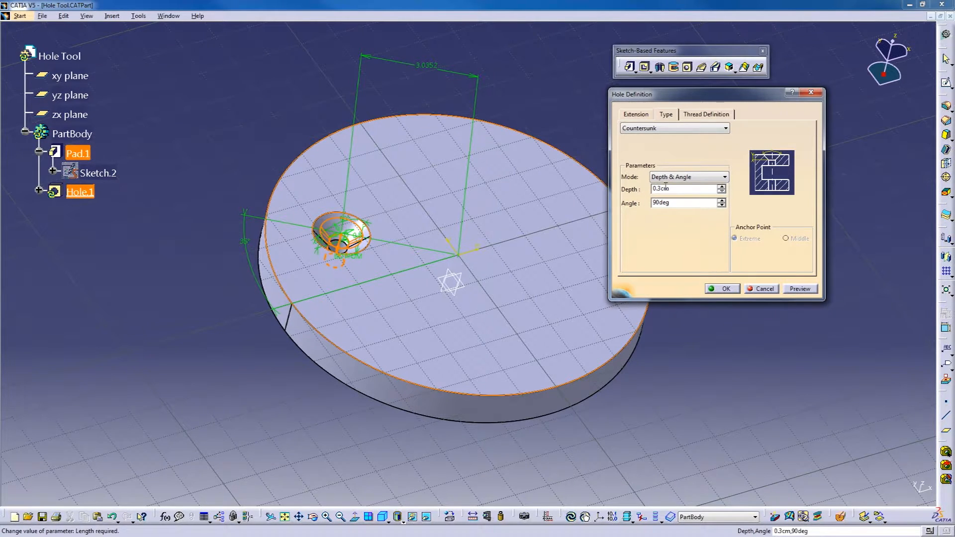
pyautogui.moveTo(683, 207); pyautogui.dragTo(635, 200)
pyautogui.write('1')
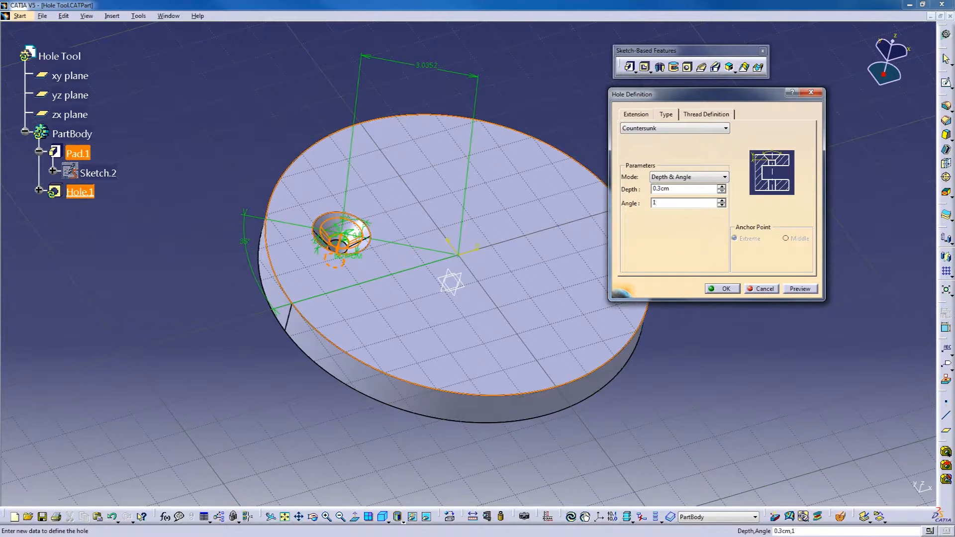
pyautogui.write('10')
pyautogui.press('Return')
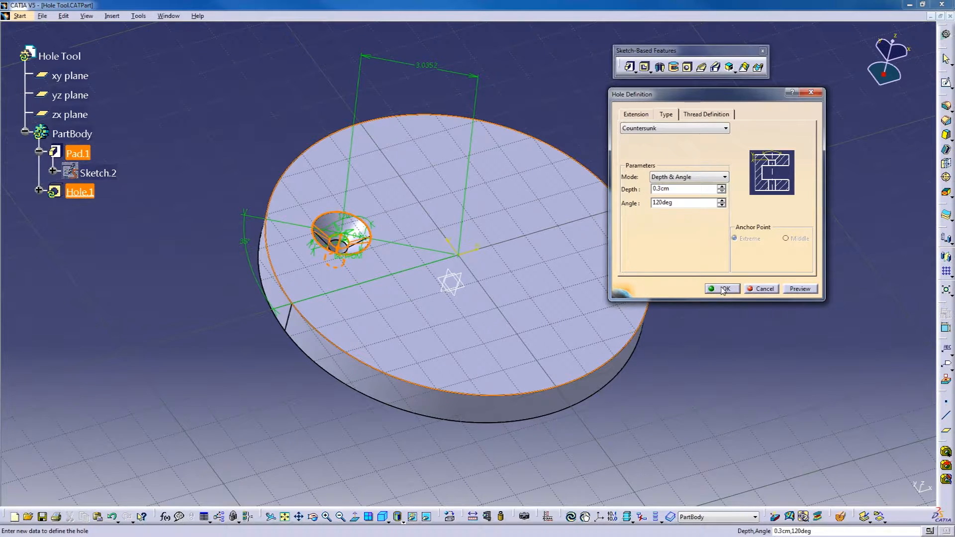
pyautogui.click(795, 290)
pyautogui.moveTo(412, 363)
pyautogui.mouseDown(button='middle')
pyautogui.moveTo(414, 269)
pyautogui.moveTo(432, 178)
pyautogui.moveTo(401, 309)
pyautogui.moveTo(411, 373)
pyautogui.mouseUp(button='middle')
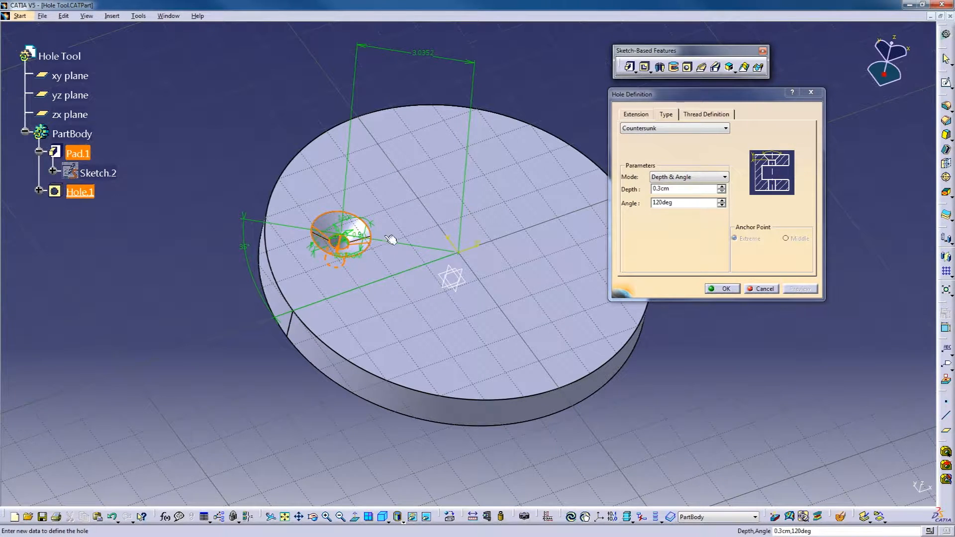
# Change the hole's type to Counterbored and preview the stepped shape on the disc.
pyautogui.click(694, 129)
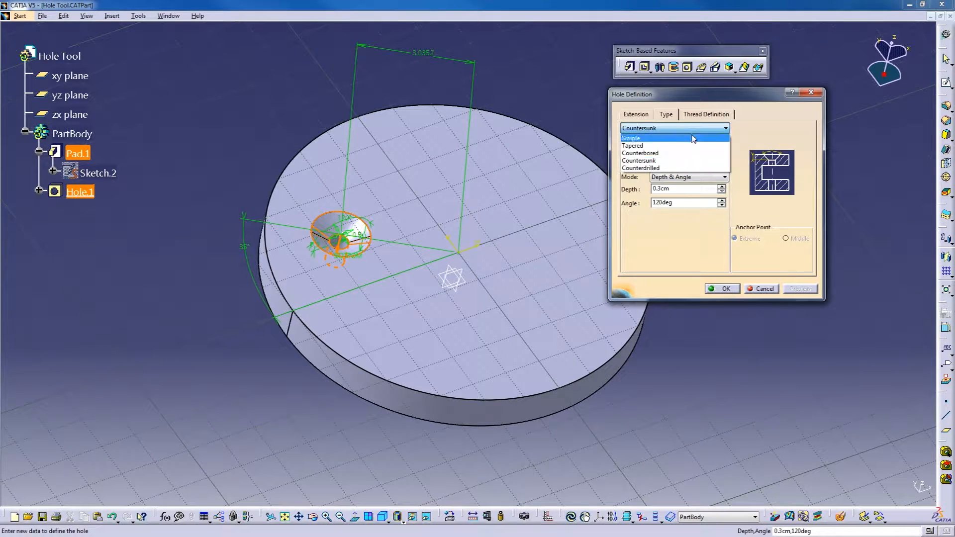
pyautogui.click(681, 153)
pyautogui.click(800, 288)
pyautogui.moveTo(378, 314); pyautogui.dragTo(385, 247, button='middle')
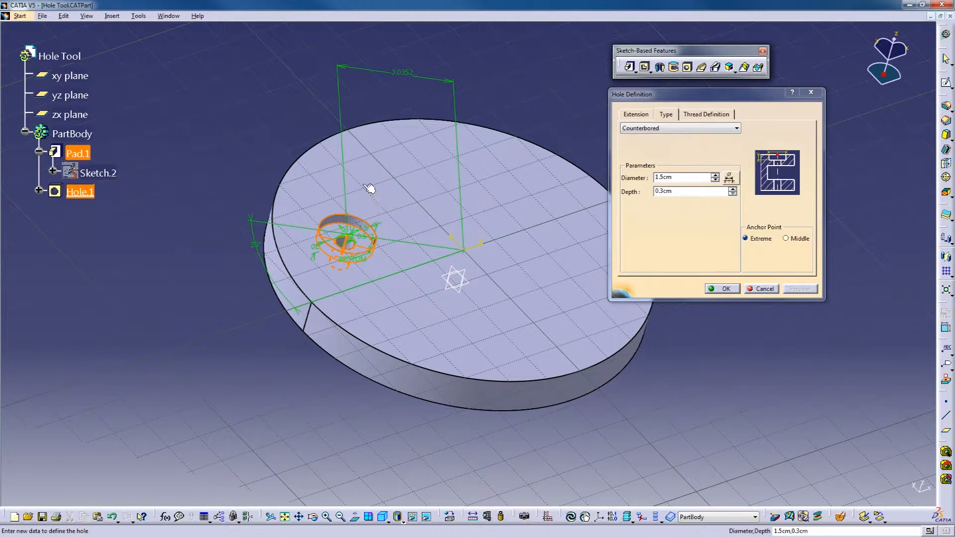
pyautogui.moveTo(487, 267); pyautogui.dragTo(429, 276, button='middle')
# Change the hole's type to Counterdrilled, preview and inspect the shape up close, and apply it.
pyautogui.click(737, 128)
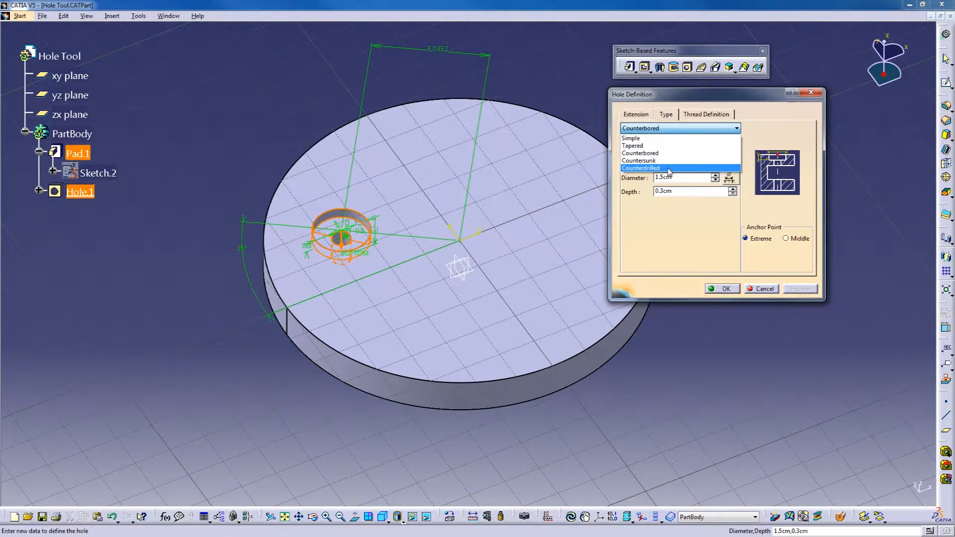
pyautogui.click(670, 169)
pyautogui.moveTo(383, 267); pyautogui.dragTo(408, 149, button='middle')
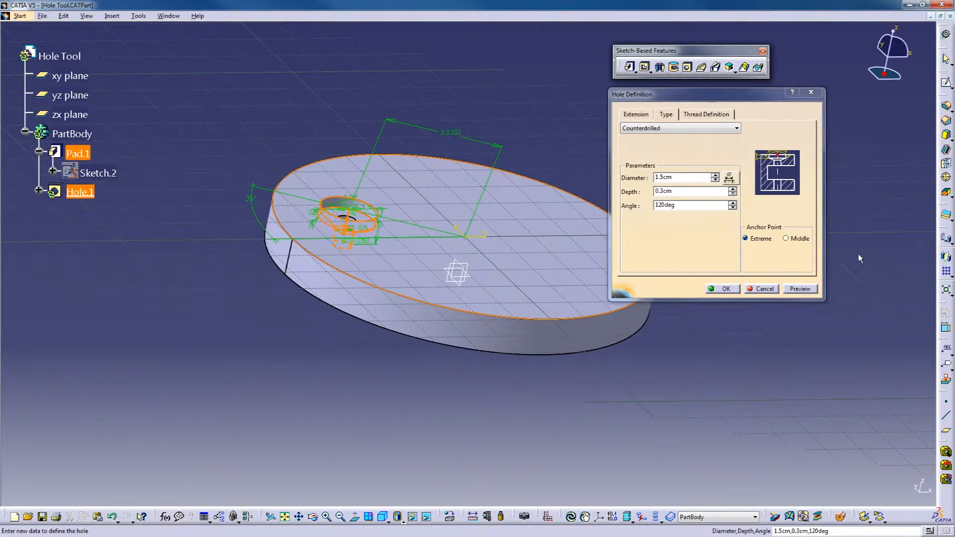
pyautogui.click(800, 288)
pyautogui.moveTo(428, 239); pyautogui.dragTo(411, 281, button='middle')
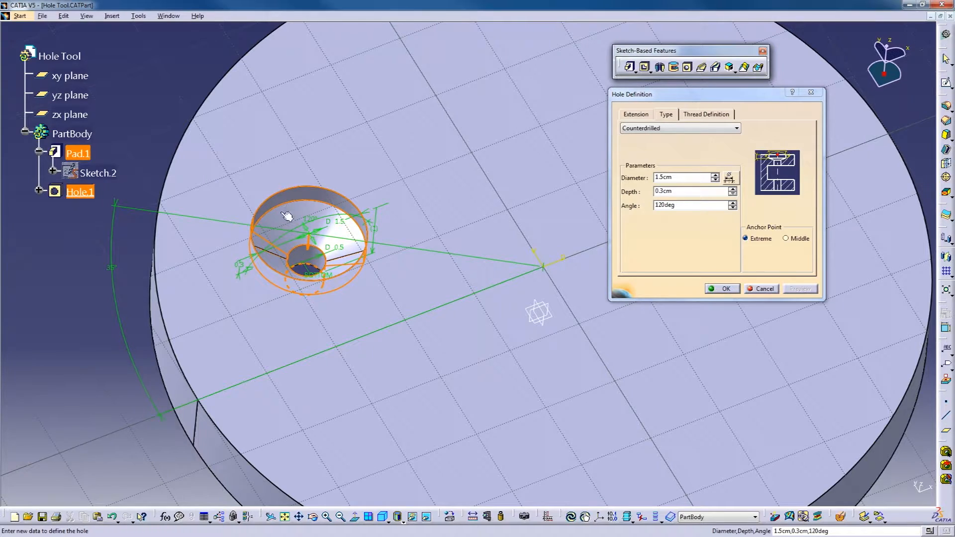
pyautogui.moveTo(290, 277); pyautogui.dragTo(296, 221, button='middle')
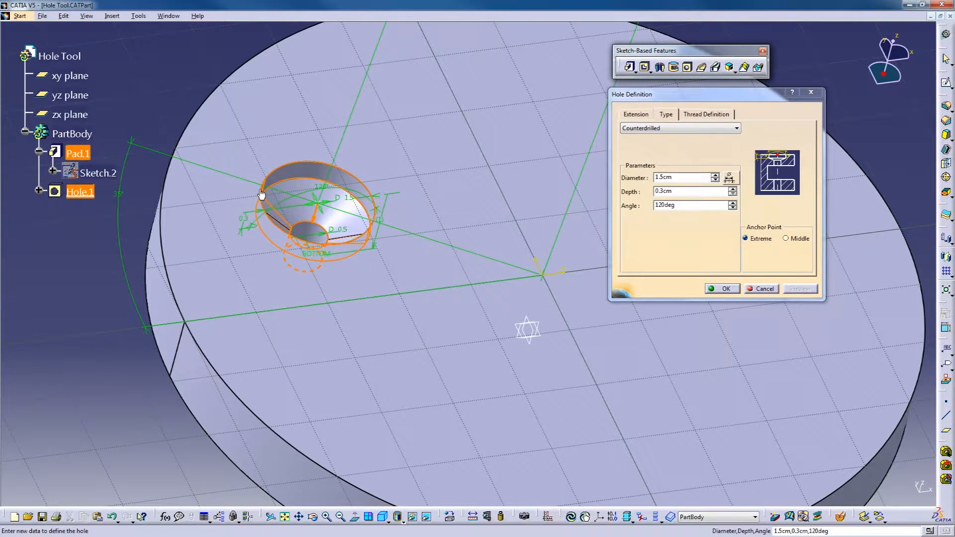
pyautogui.moveTo(676, 95)
pyautogui.mouseDown()
pyautogui.moveTo(664, 107)
pyautogui.moveTo(678, 96)
pyautogui.mouseUp()
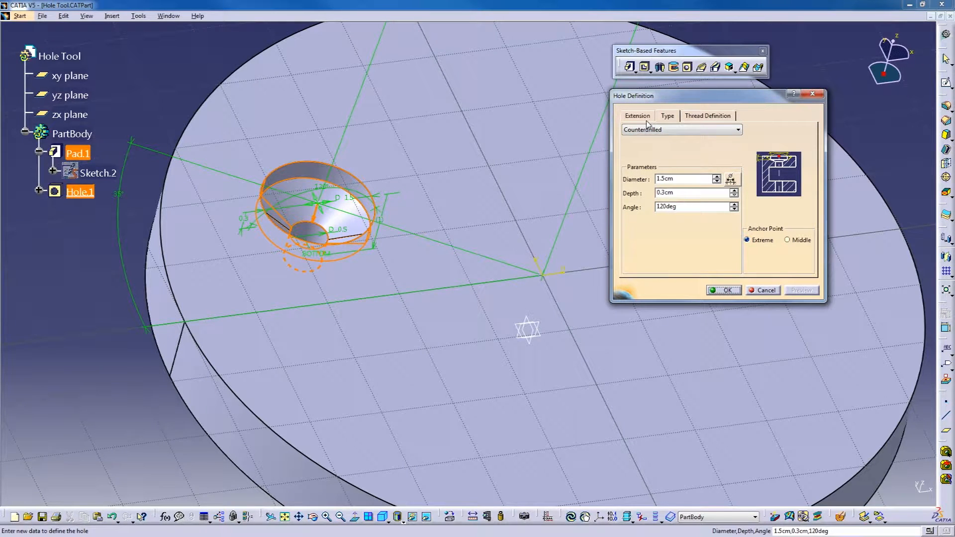
pyautogui.click(728, 291)
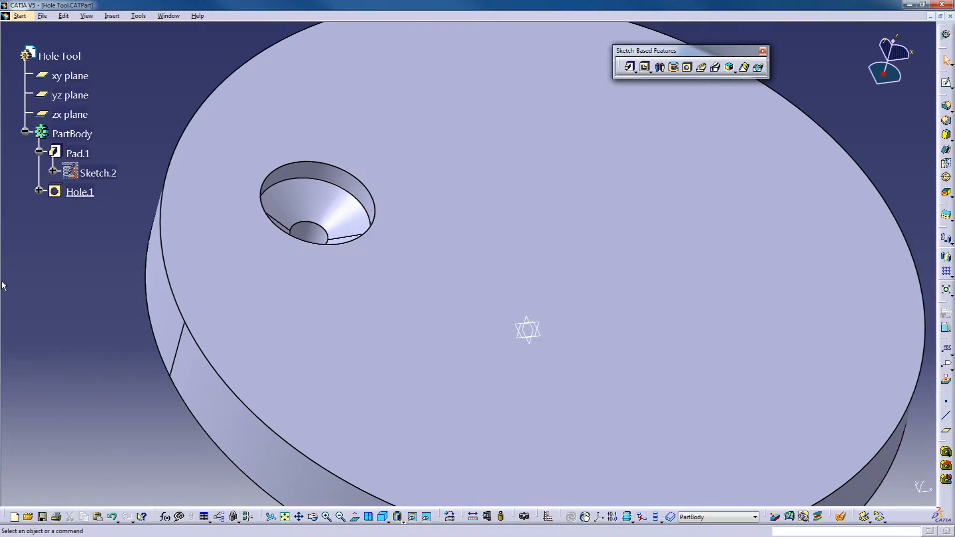
pyautogui.click(160, 305)
pyautogui.moveTo(160, 305); pyautogui.dragTo(348, 431, button='middle')
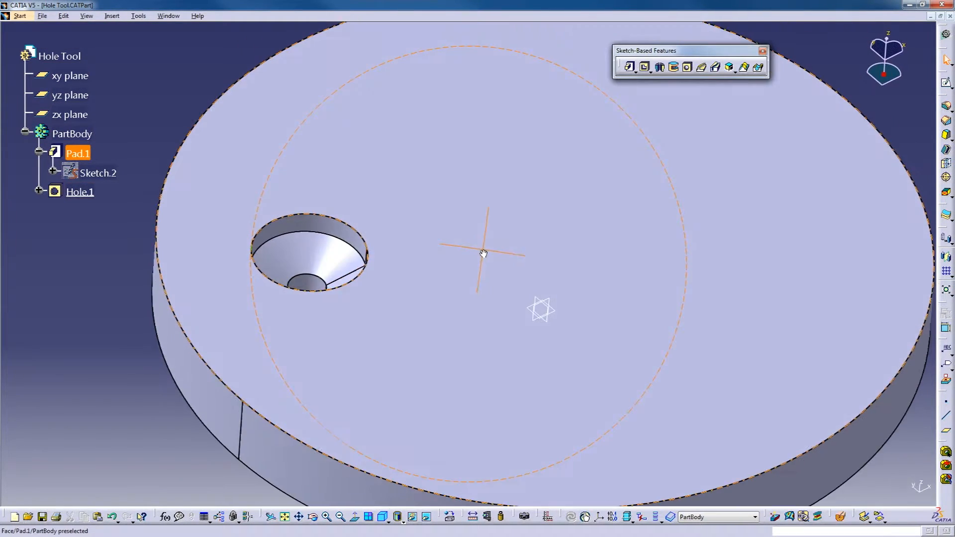
pyautogui.moveTo(484, 254); pyautogui.dragTo(397, 303, button='middle')
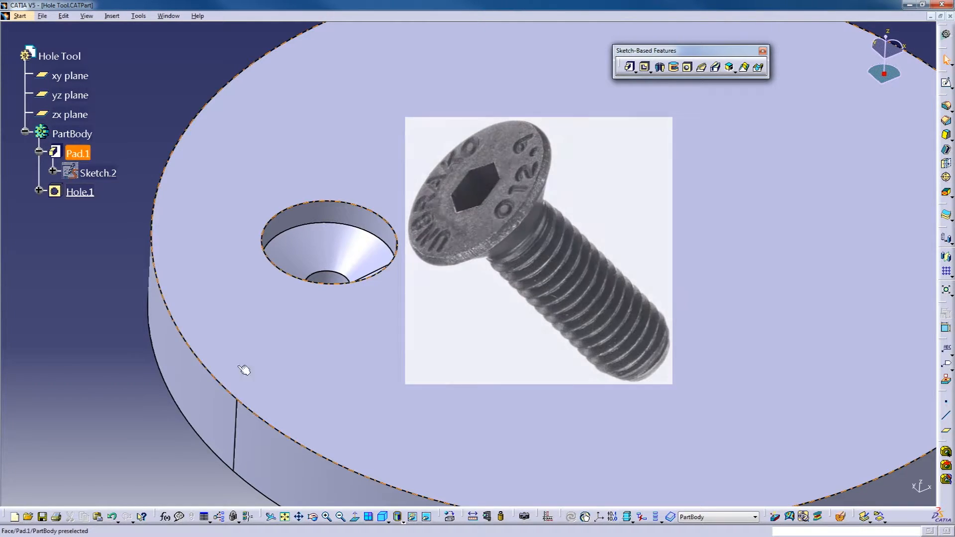
# Edit the counterdrilled hole, switch its type to Countersunk, apply the change and inspect the conical recess.
pyautogui.doubleClick(350, 258)
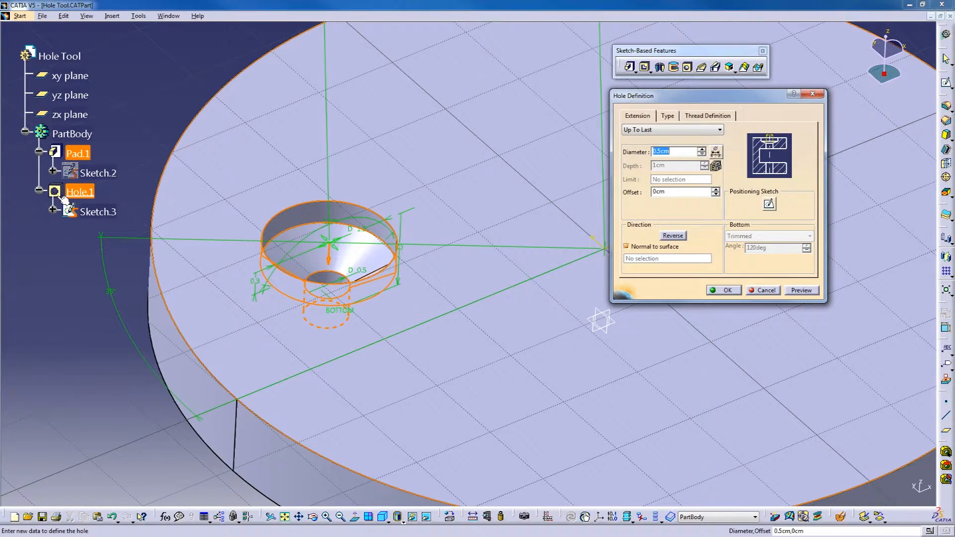
pyautogui.click(667, 115)
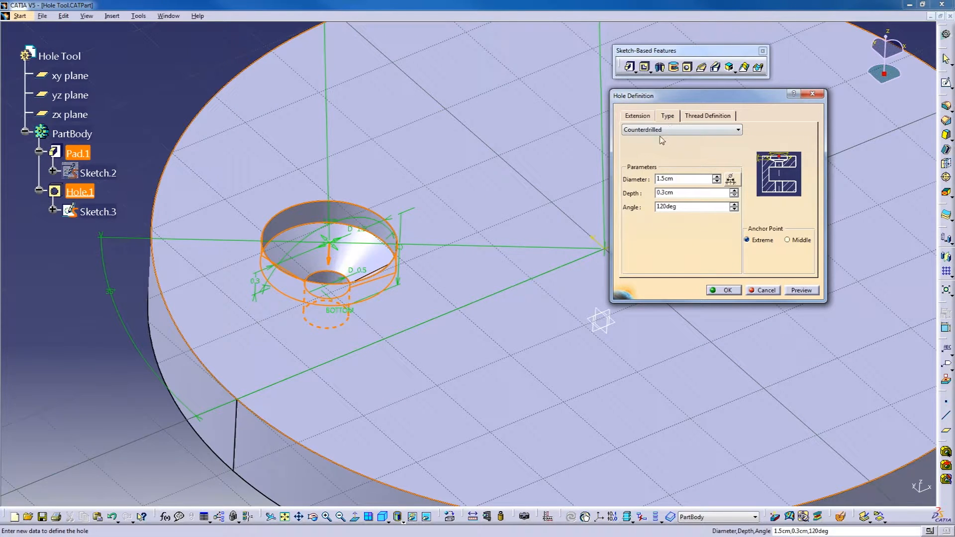
pyautogui.click(663, 129)
pyautogui.click(668, 159)
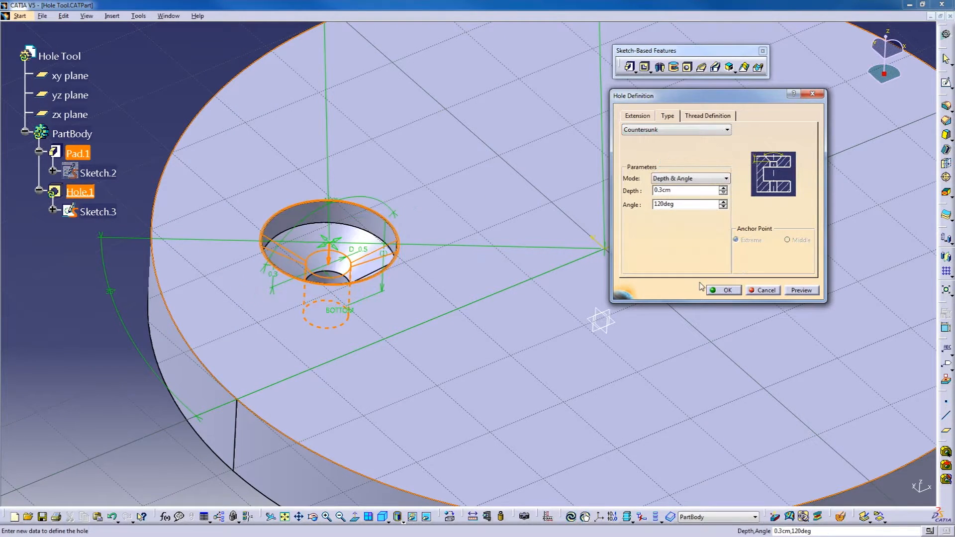
pyautogui.click(726, 293)
pyautogui.moveTo(334, 357); pyautogui.dragTo(448, 347, button='middle')
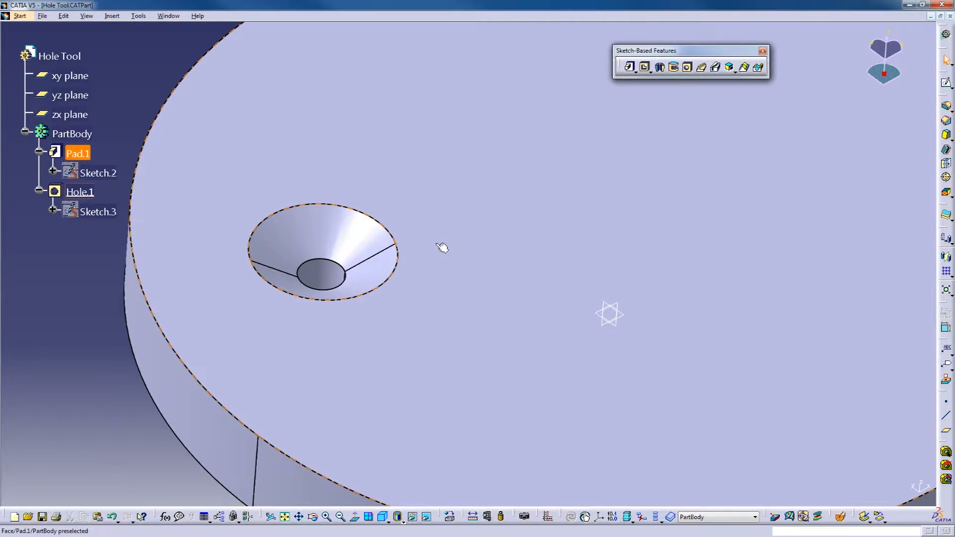
pyautogui.moveTo(337, 220); pyautogui.dragTo(342, 285, button='middle')
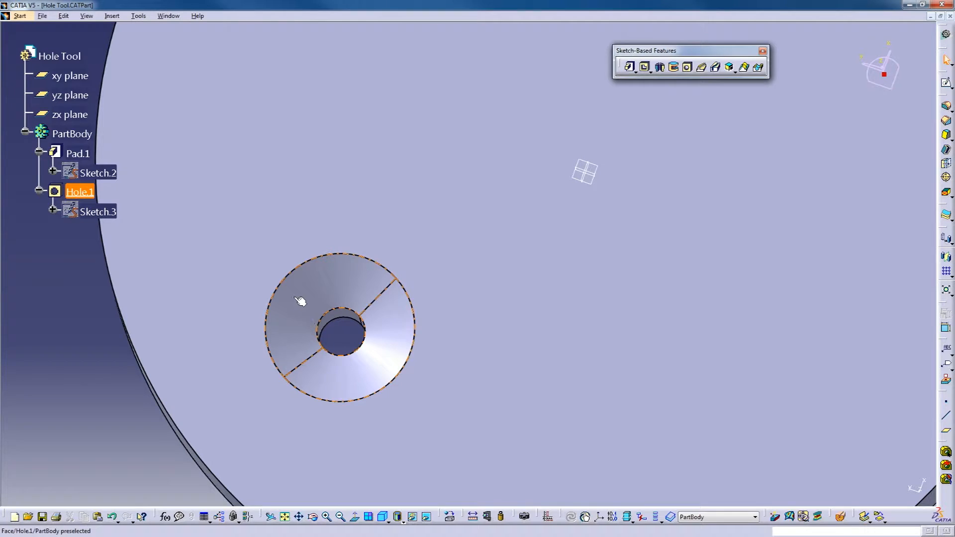
pyautogui.moveTo(321, 357); pyautogui.dragTo(298, 149, button='middle')
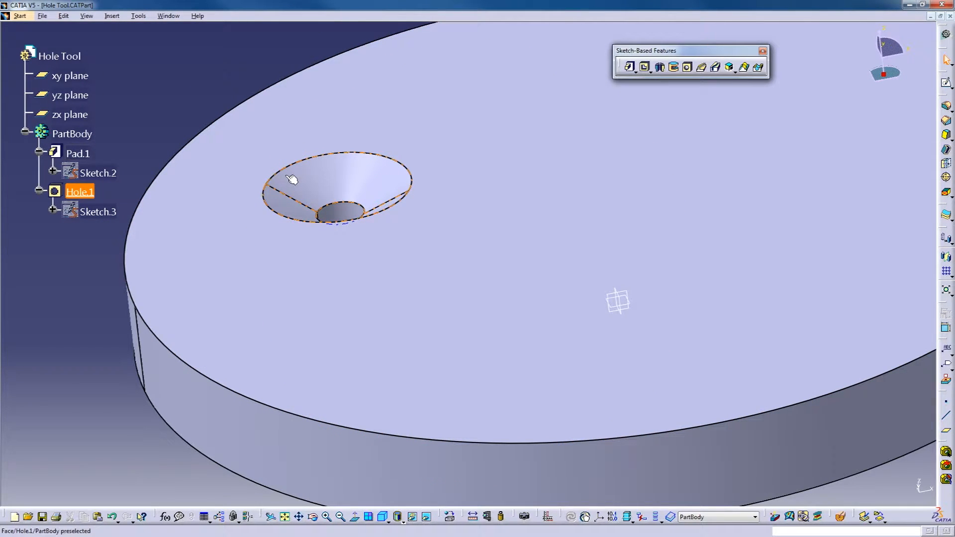
# Reopen the countersunk hole's definition and change its type to Counterdrilled.
pyautogui.doubleClick(79, 192)
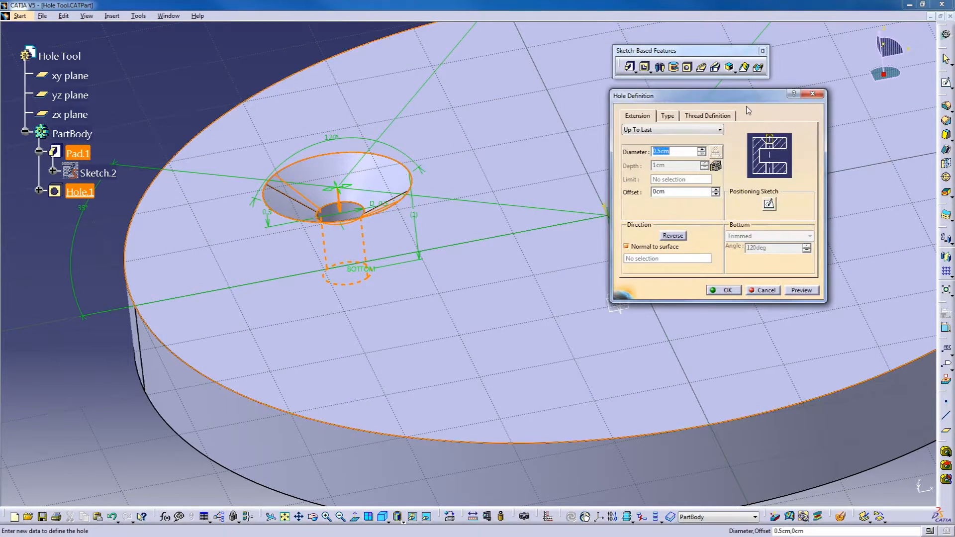
pyautogui.click(668, 117)
pyautogui.click(670, 129)
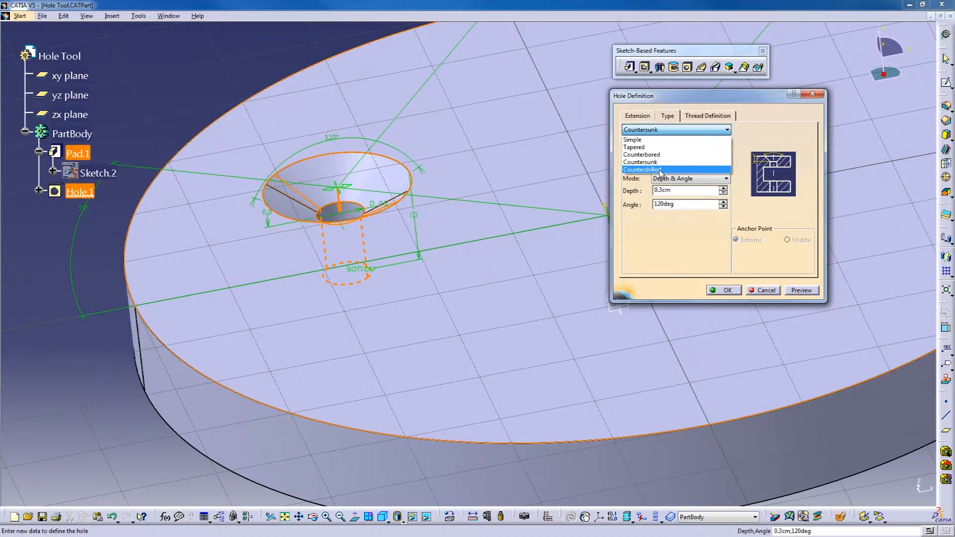
pyautogui.click(661, 170)
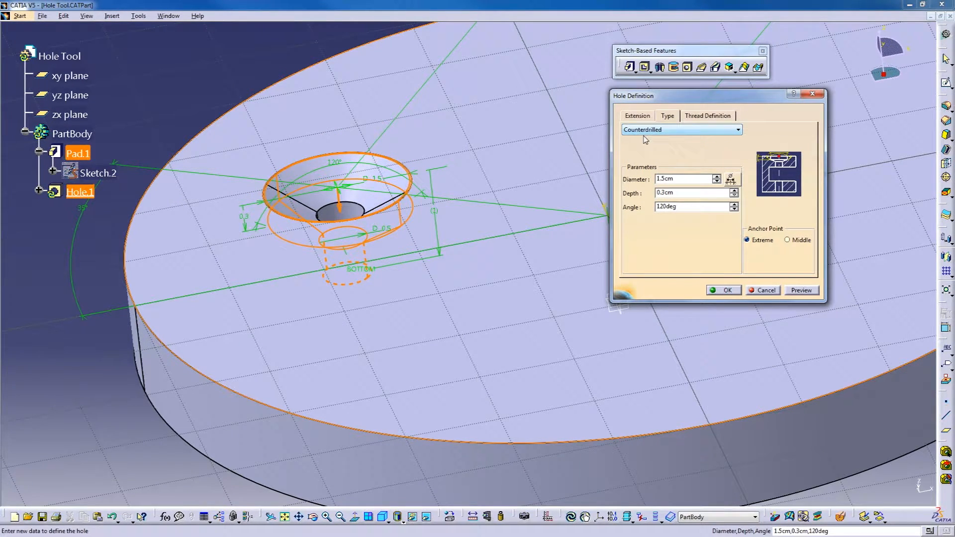
# Set the counterdrill's depth to 0.1 cm, preview it, apply the change and inspect the hole.
pyautogui.click(680, 192)
pyautogui.doubleClick(679, 194)
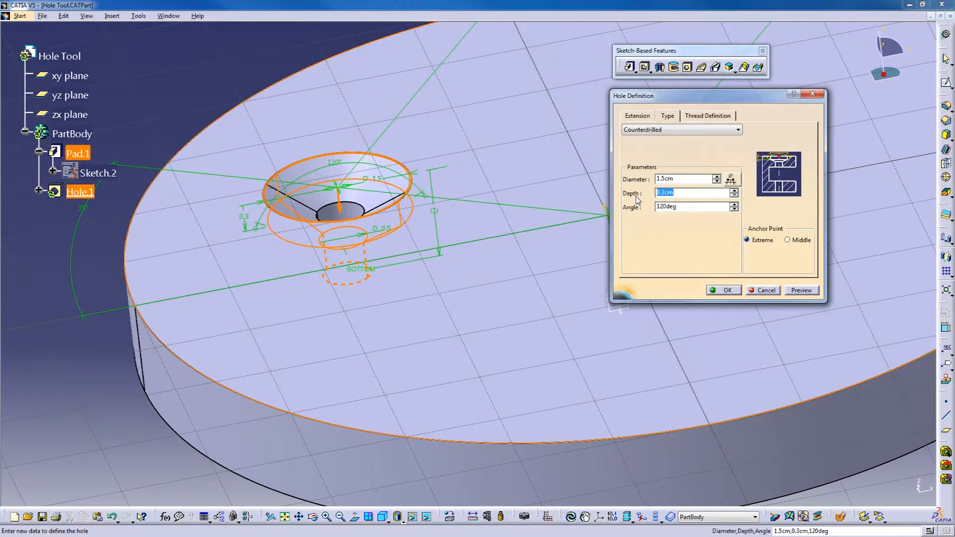
pyautogui.write('.1')
pyautogui.click(798, 294)
pyautogui.moveTo(268, 122); pyautogui.dragTo(373, 243, button='middle')
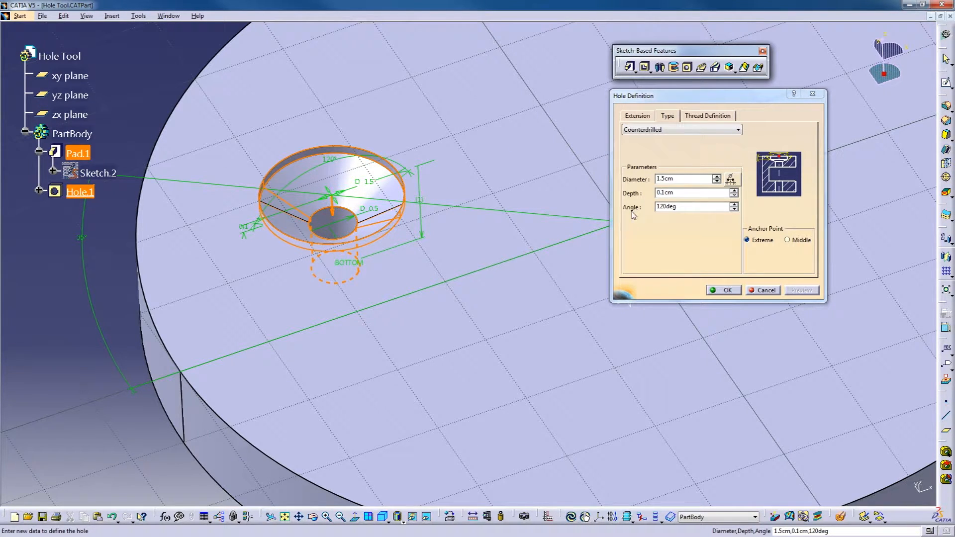
pyautogui.click(728, 291)
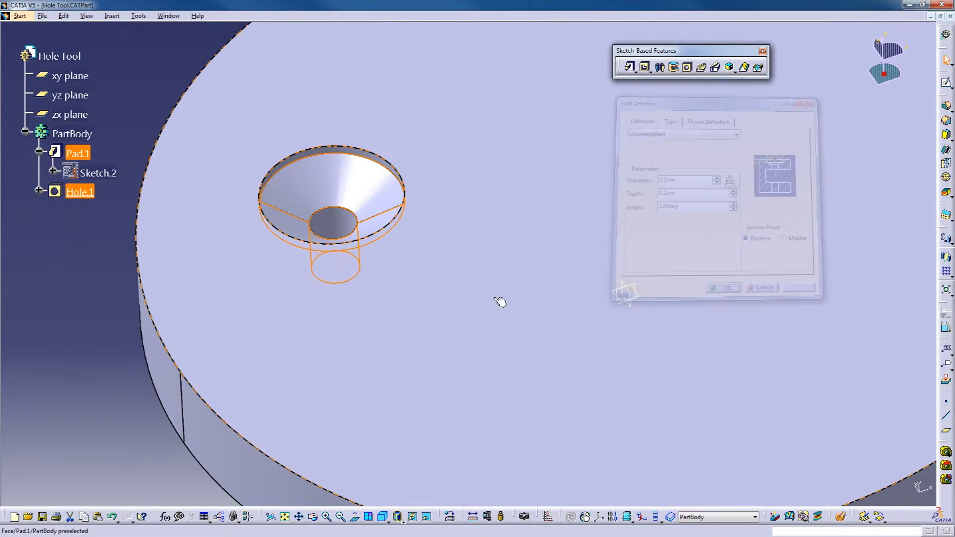
pyautogui.moveTo(373, 260); pyautogui.dragTo(417, 240, button='middle')
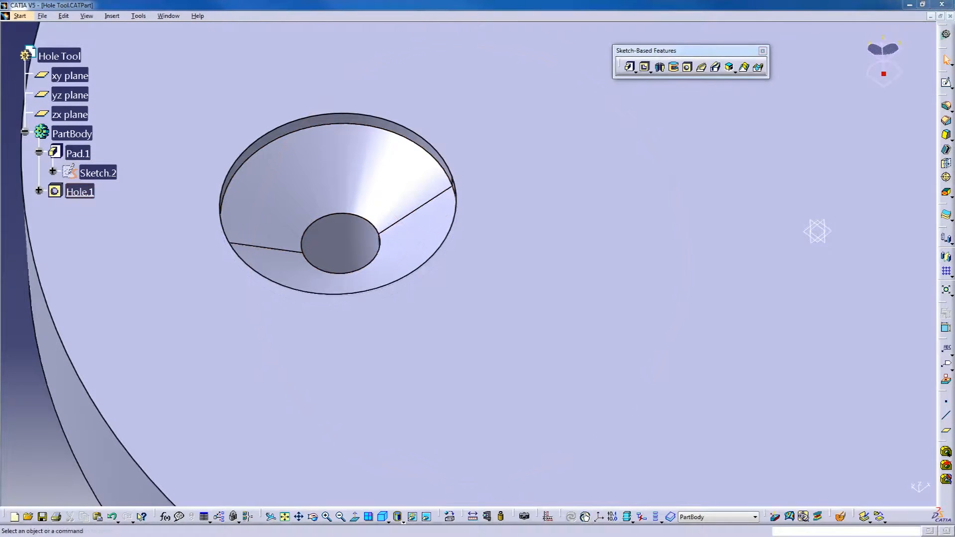
# Reopen the counterdrilled hole's definition and make the hole threaded.
pyautogui.doubleClick(64, 193)
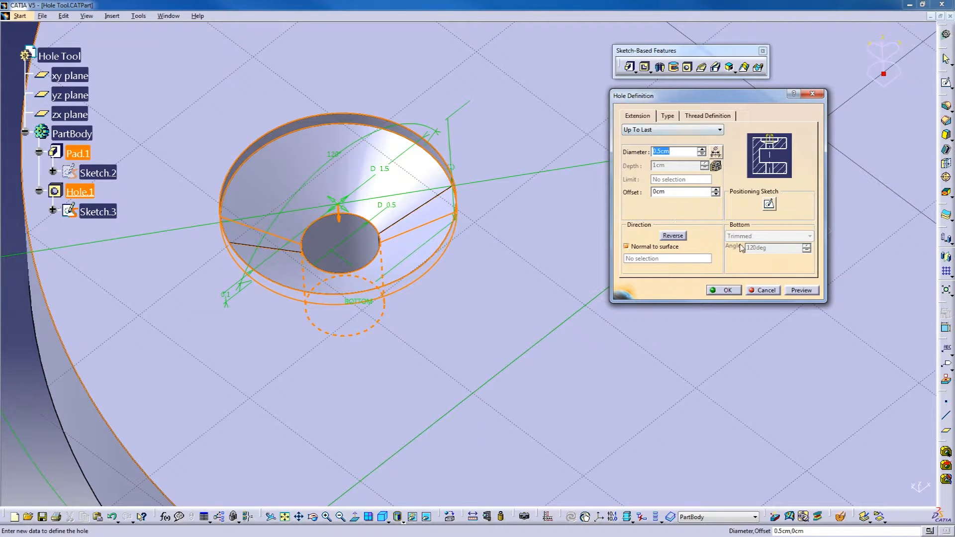
pyautogui.click(701, 115)
pyautogui.moveTo(644, 103)
pyautogui.mouseDown()
pyautogui.moveTo(644, 115)
pyautogui.moveTo(645, 105)
pyautogui.mouseUp()
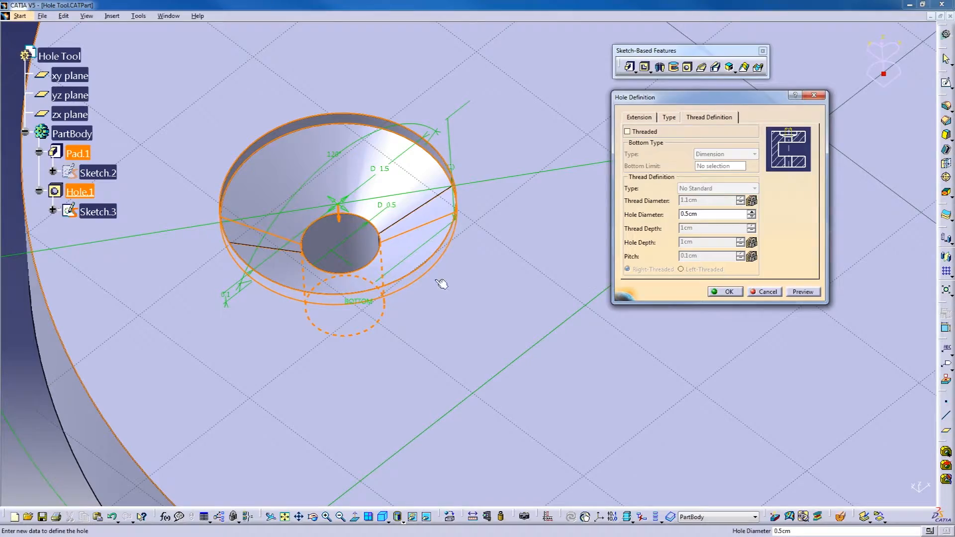
pyautogui.moveTo(390, 331); pyautogui.dragTo(417, 285, button='middle')
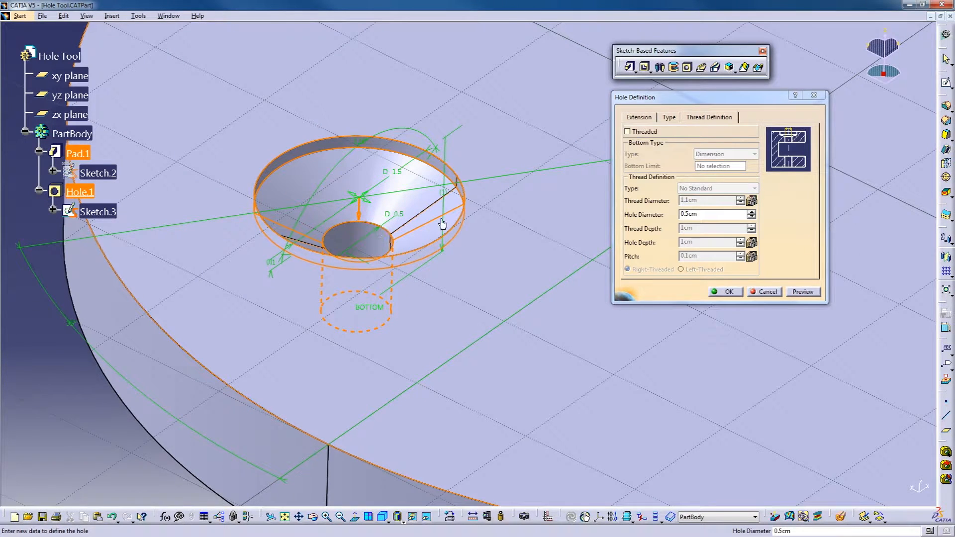
pyautogui.moveTo(648, 101)
pyautogui.mouseDown()
pyautogui.moveTo(629, 103)
pyautogui.moveTo(649, 96)
pyautogui.mouseUp()
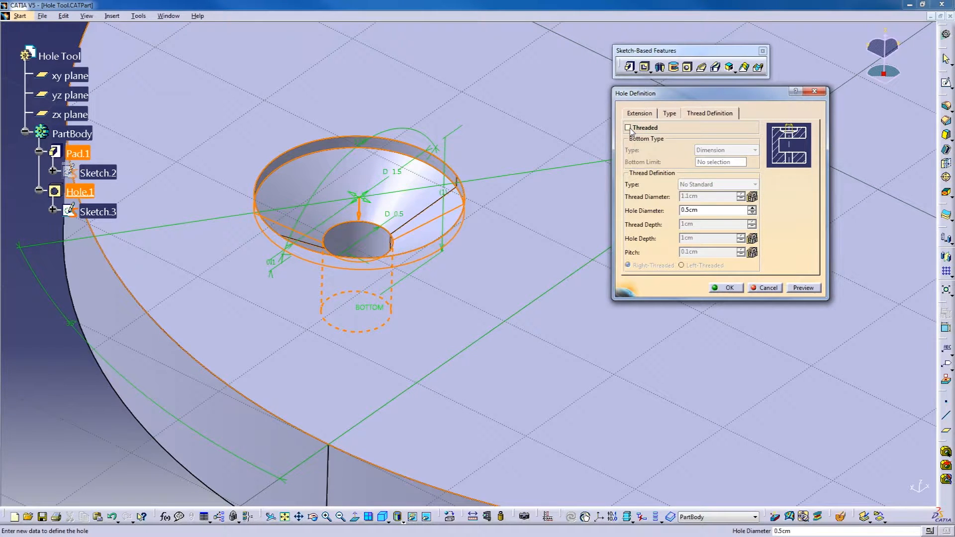
pyautogui.click(628, 128)
# Review the available thread standards, keep No Standard, apply the thread and inspect the hole.
pyautogui.click(718, 185)
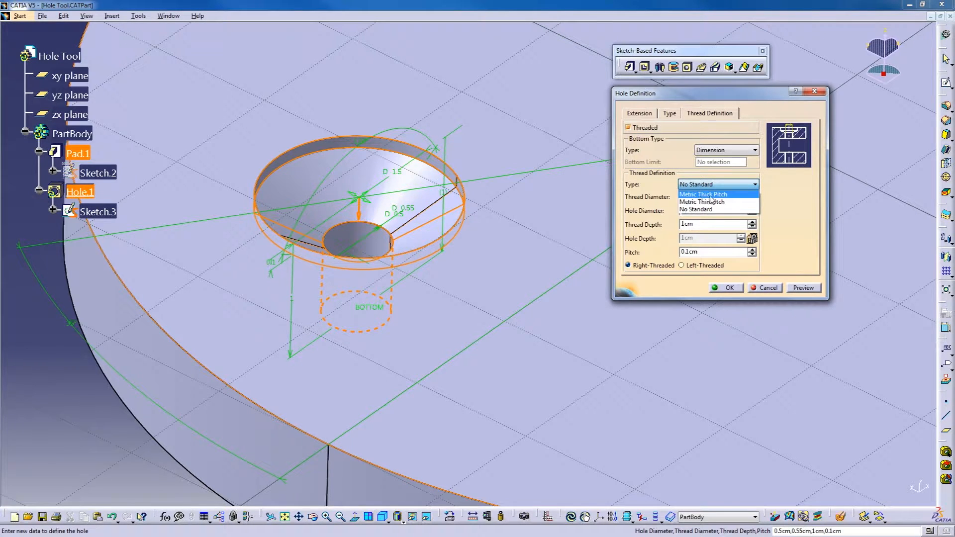
pyautogui.click(779, 190)
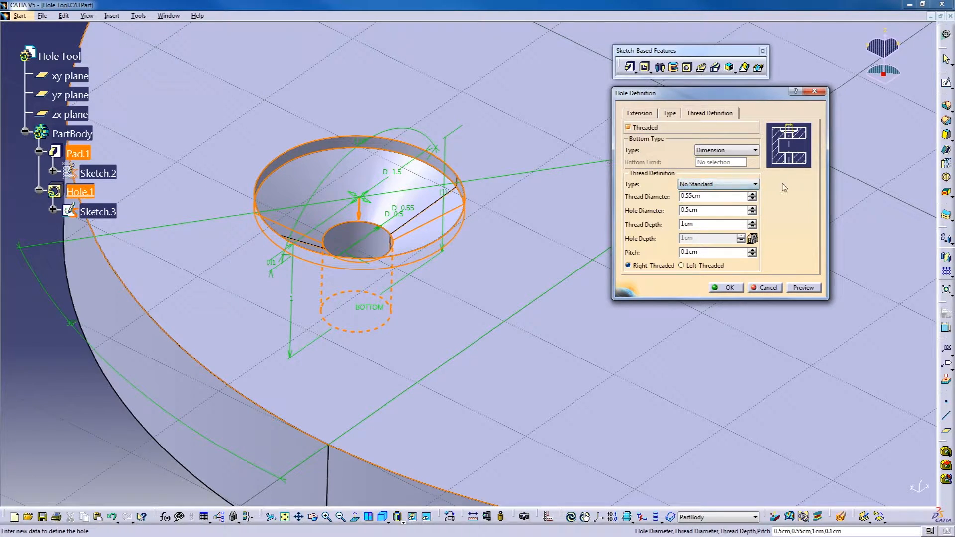
pyautogui.click(702, 196)
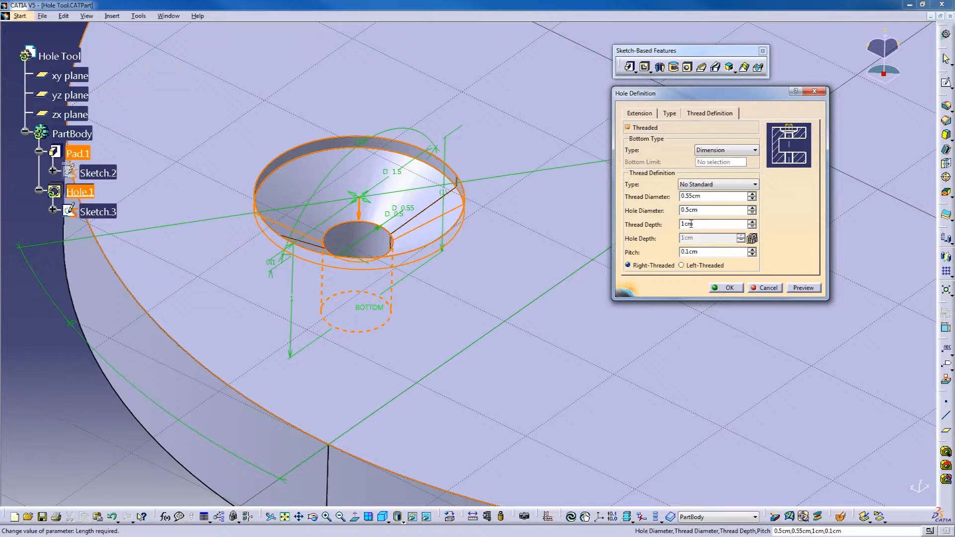
pyautogui.click(727, 289)
pyautogui.moveTo(341, 294); pyautogui.dragTo(384, 348, button='middle')
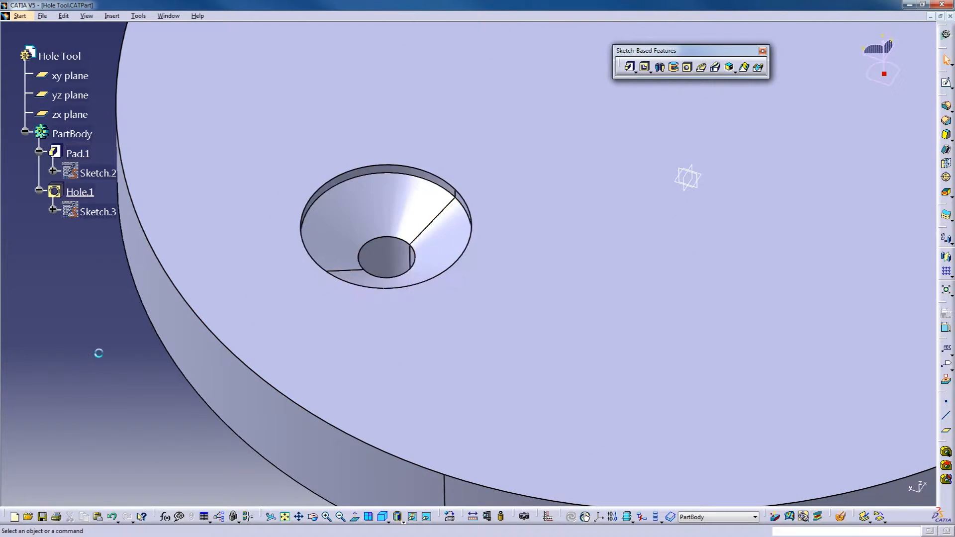
pyautogui.moveTo(384, 270); pyautogui.dragTo(421, 294, button='middle')
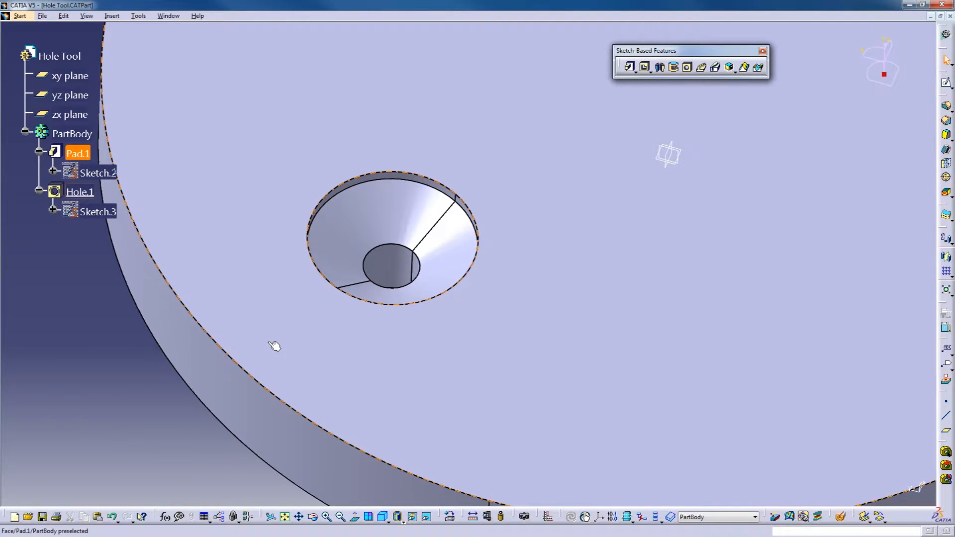
pyautogui.moveTo(437, 311); pyautogui.dragTo(449, 284, button='middle')
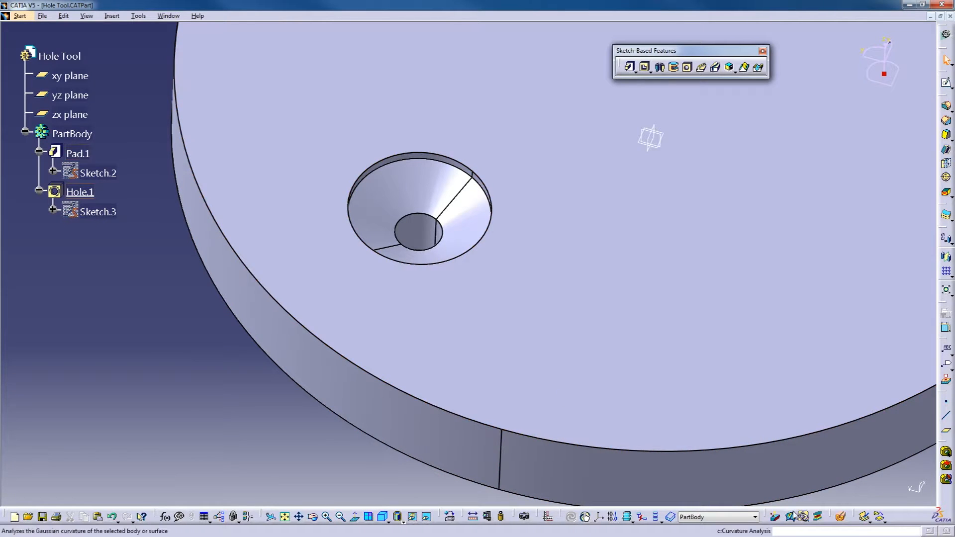
# Run a Thread/Tap Analysis on the part with symbolic geometry and numerical values shown, examine the tapped hole, and close the analysis.
pyautogui.click(803, 517)
pyautogui.click(875, 489)
pyautogui.moveTo(452, 333); pyautogui.dragTo(478, 309, button='middle')
pyautogui.moveTo(865, 373); pyautogui.dragTo(583, 193)
pyautogui.moveTo(434, 261); pyautogui.dragTo(452, 273, button='middle')
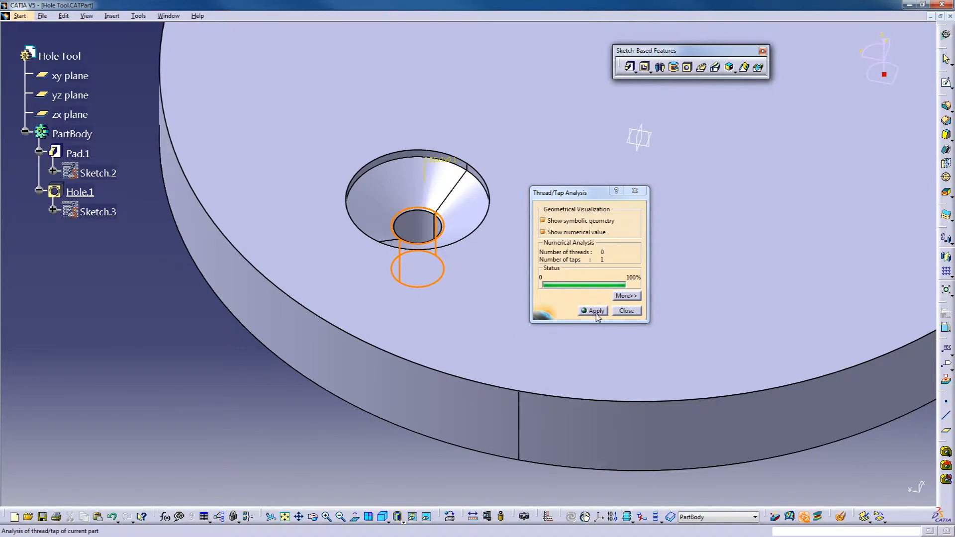
pyautogui.click(626, 312)
pyautogui.moveTo(438, 284); pyautogui.dragTo(458, 354, button='middle')
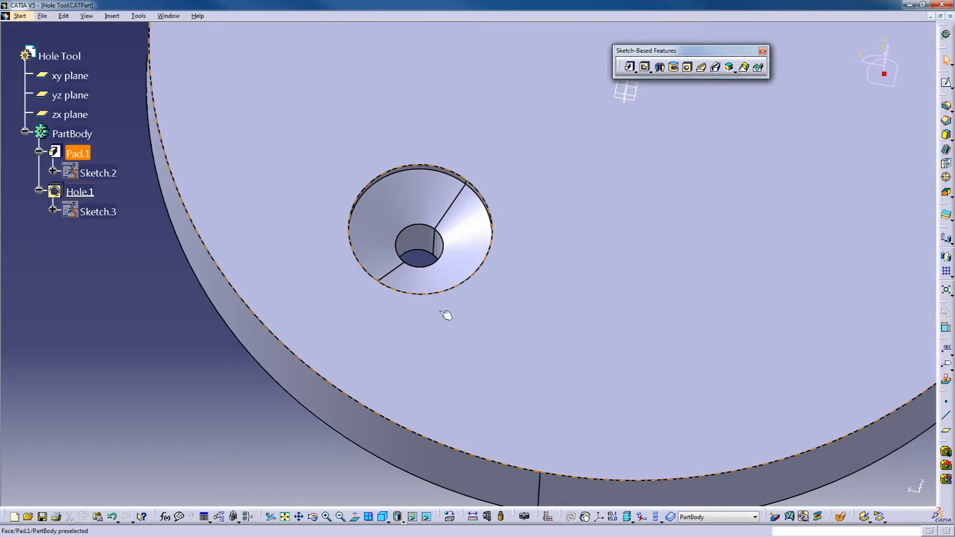
pyautogui.moveTo(448, 273)
pyautogui.mouseDown(button='middle')
pyautogui.moveTo(443, 237)
pyautogui.moveTo(416, 243)
pyautogui.moveTo(464, 275)
pyautogui.moveTo(455, 263)
pyautogui.mouseUp(button='middle')
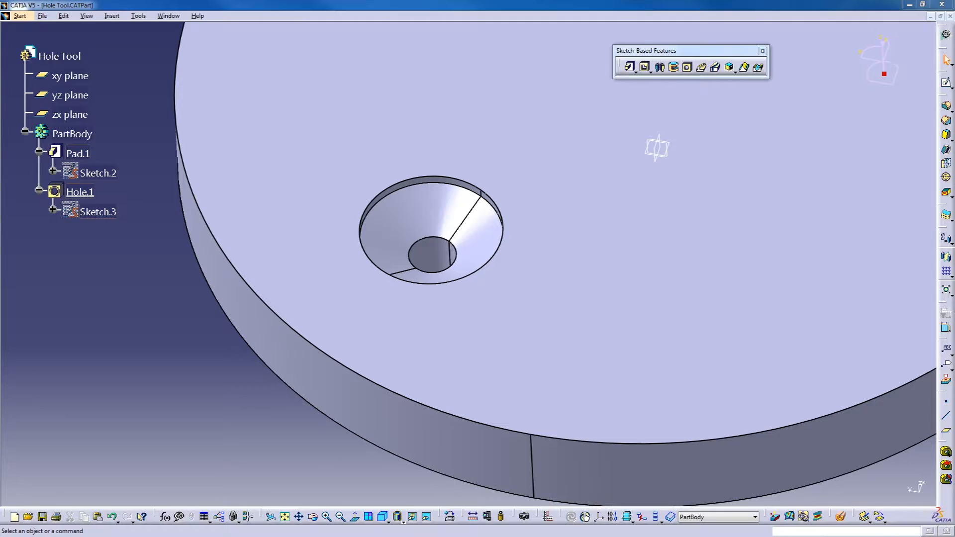
# Reopen the hole's thread definition, examine its diameter, depth and pitch parameters, and close it with the hole deselected.
pyautogui.doubleClick(79, 191)
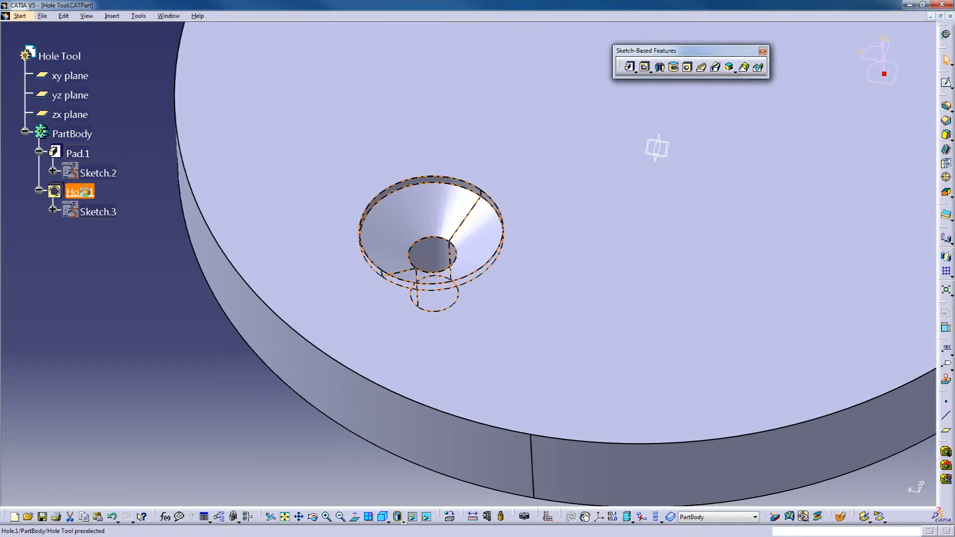
pyautogui.click(701, 114)
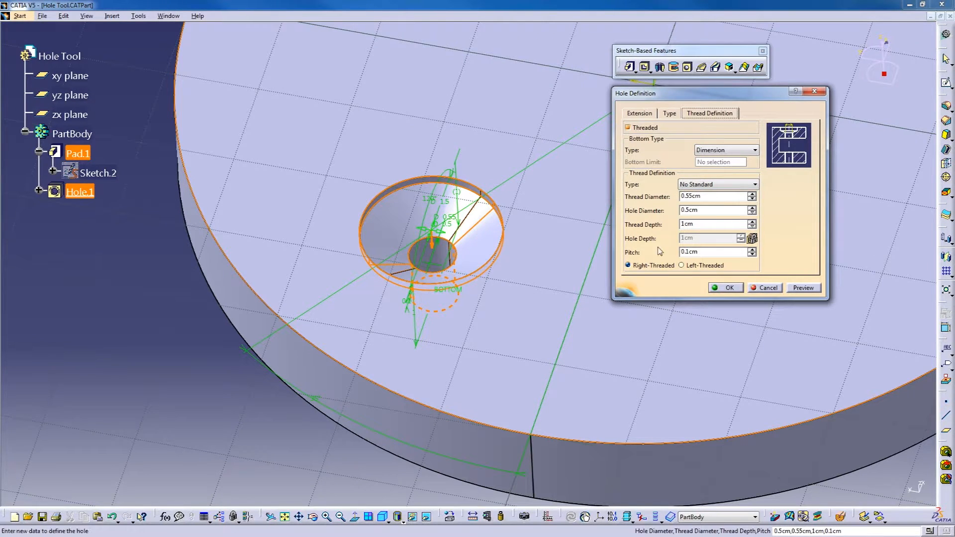
pyautogui.moveTo(693, 98); pyautogui.dragTo(656, 94)
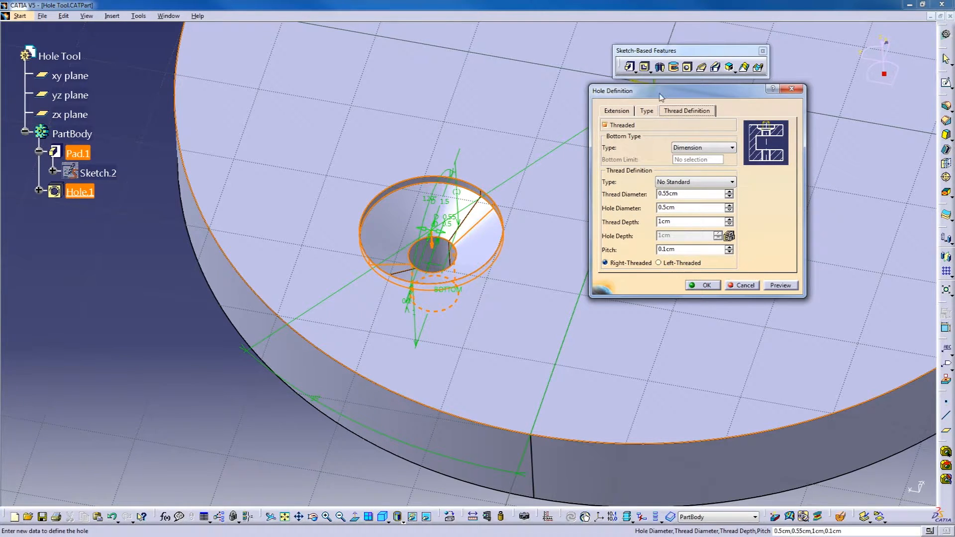
pyautogui.moveTo(665, 91); pyautogui.dragTo(634, 90)
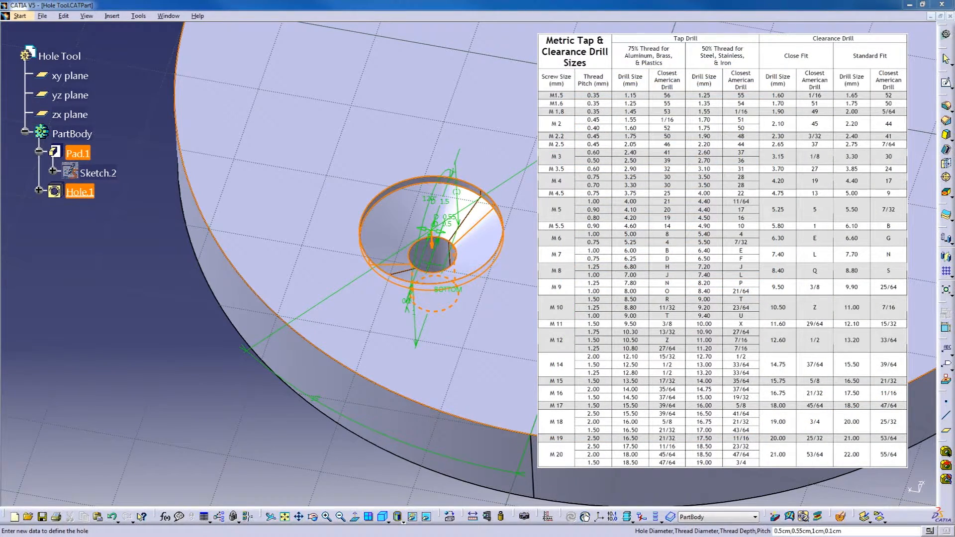
pyautogui.click(646, 334)
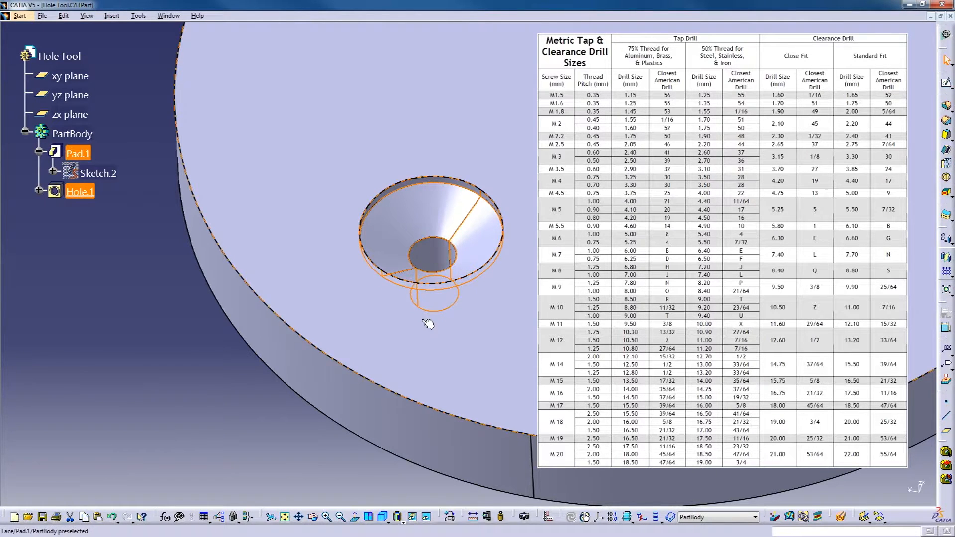
pyautogui.click(444, 258)
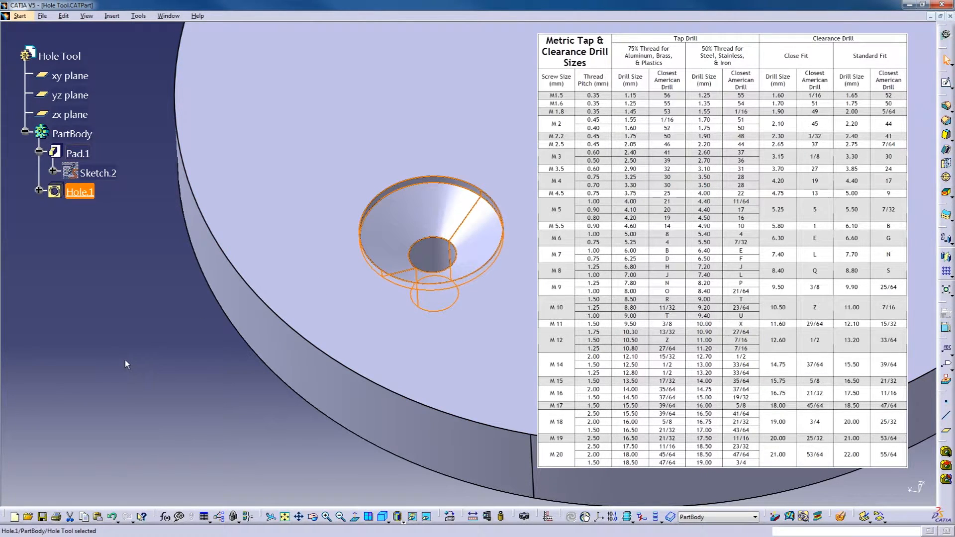
pyautogui.click(136, 355)
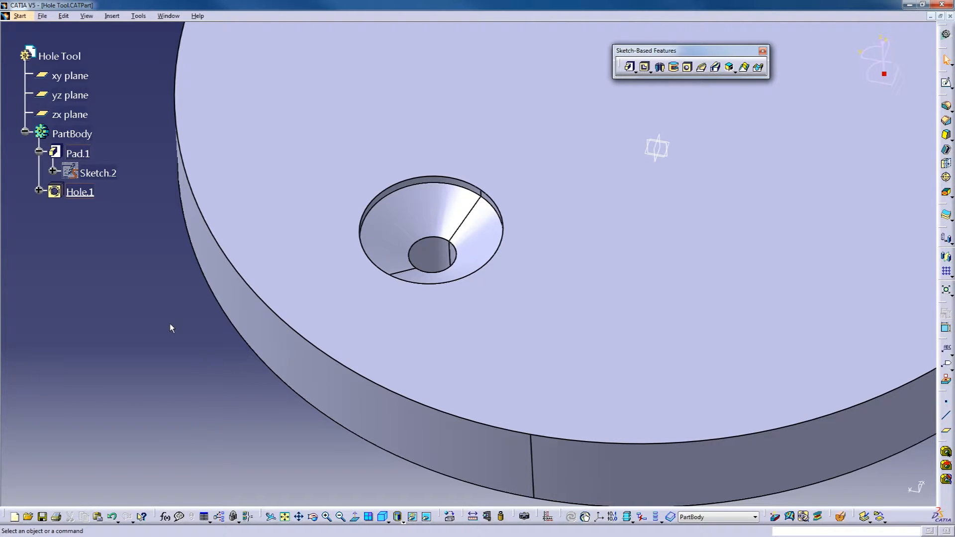
# Delete the threaded counterdrilled hole from the disc together with its aggregated elements.
pyautogui.moveTo(544, 132); pyautogui.dragTo(498, 194, button='middle')
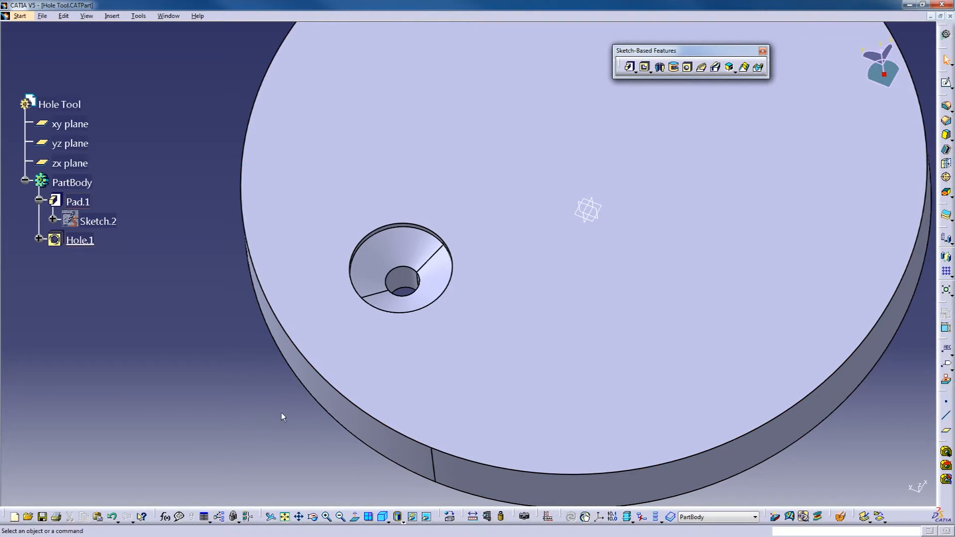
pyautogui.moveTo(456, 335)
pyautogui.mouseDown(button='middle')
pyautogui.moveTo(437, 224)
pyautogui.moveTo(454, 261)
pyautogui.moveTo(437, 256)
pyautogui.moveTo(448, 321)
pyautogui.mouseUp(button='middle')
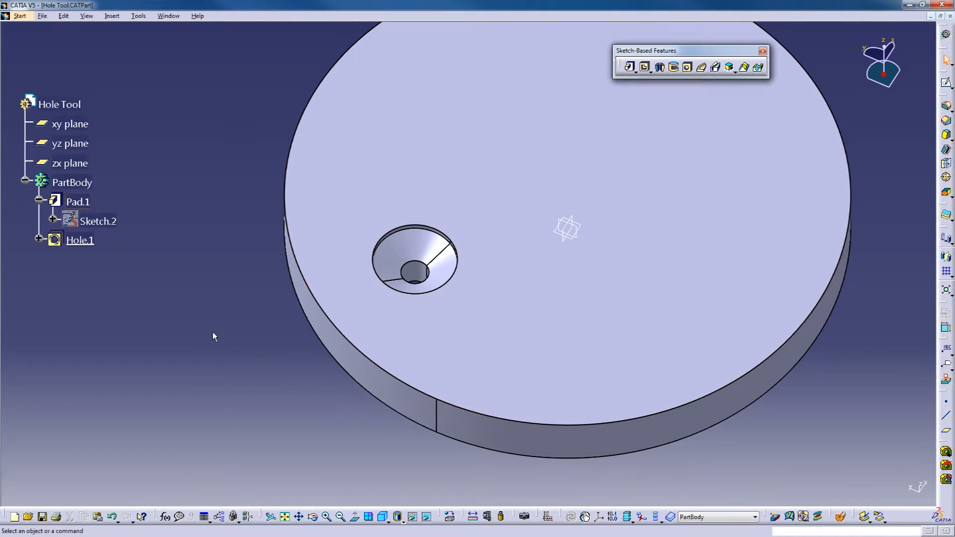
pyautogui.click(83, 243)
pyautogui.press('Delete')
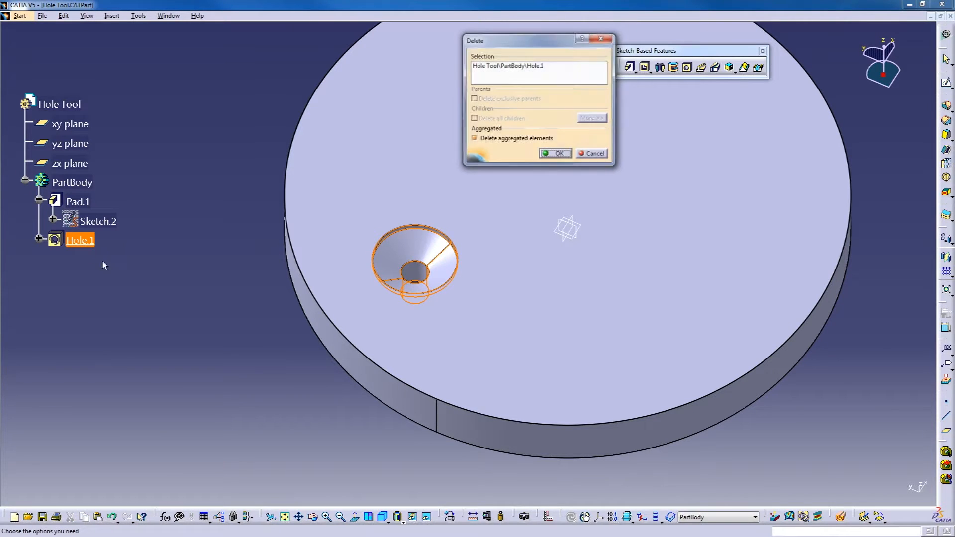
pyautogui.click(565, 155)
pyautogui.moveTo(233, 317); pyautogui.dragTo(424, 286, button='middle')
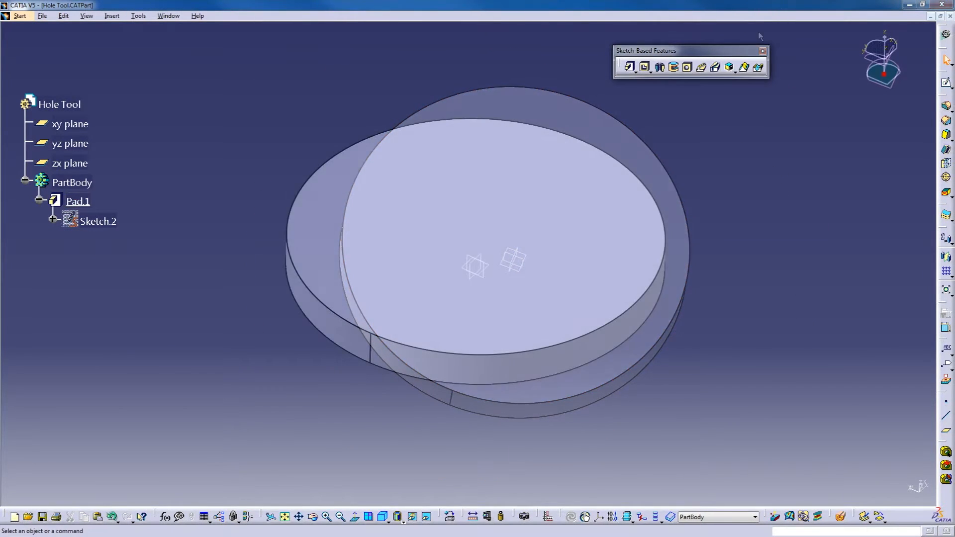
# Start a new hole on the disc's top face and move its positioning point from the centre toward negative X and positive Y.
pyautogui.click(482, 230)
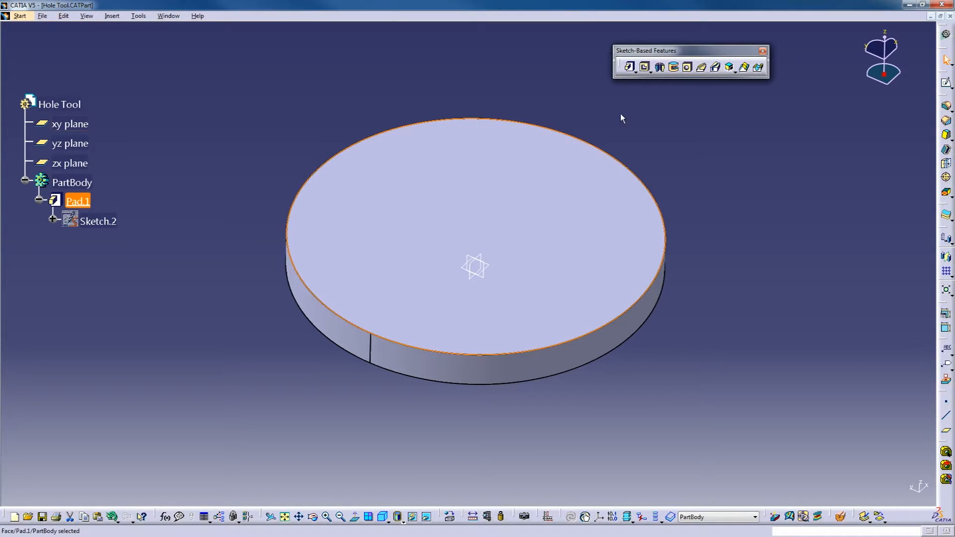
pyautogui.click(687, 67)
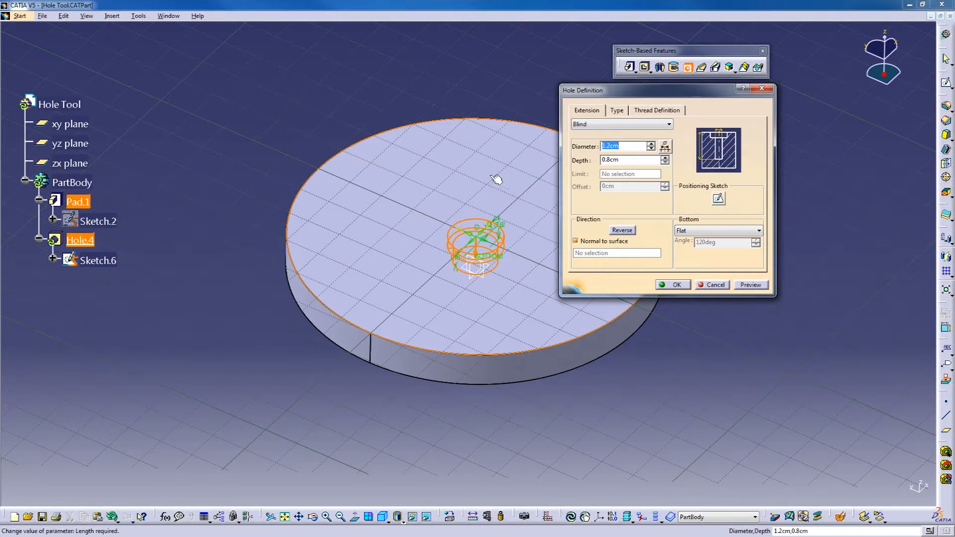
pyautogui.click(718, 199)
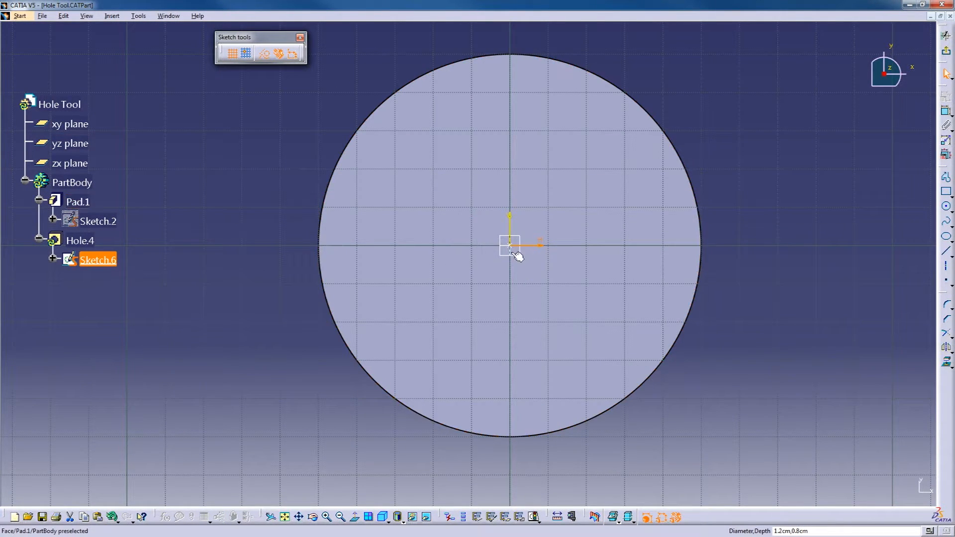
pyautogui.click(403, 168)
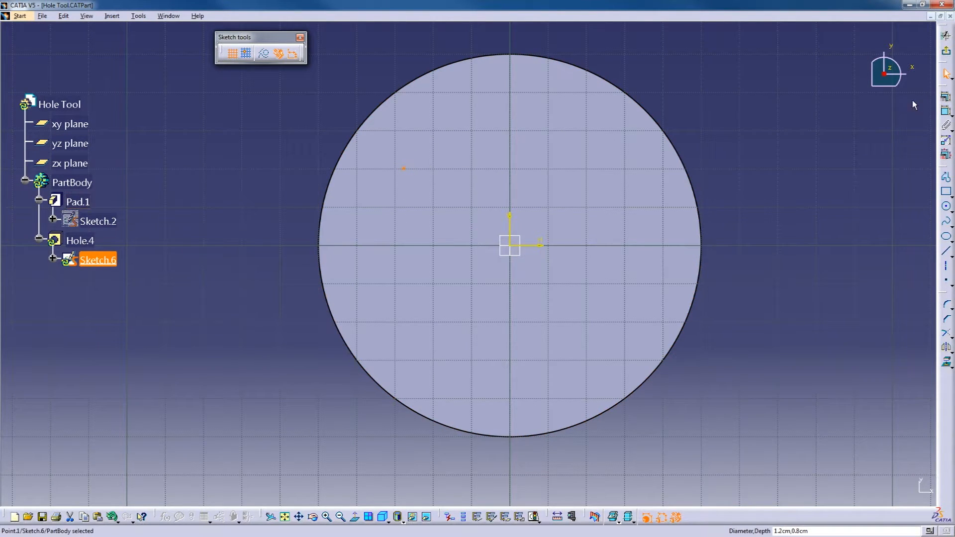
pyautogui.click(946, 36)
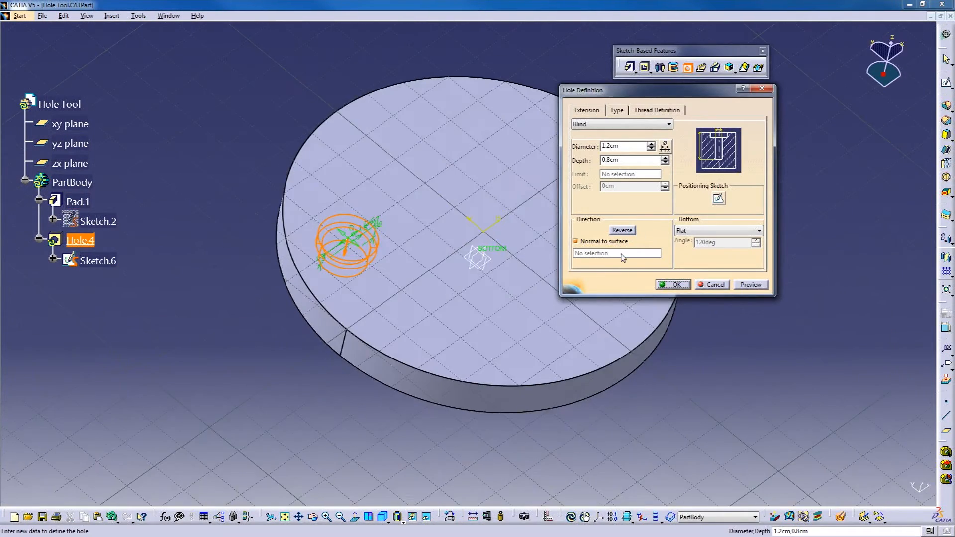
pyautogui.moveTo(467, 330); pyautogui.dragTo(457, 256, button='middle')
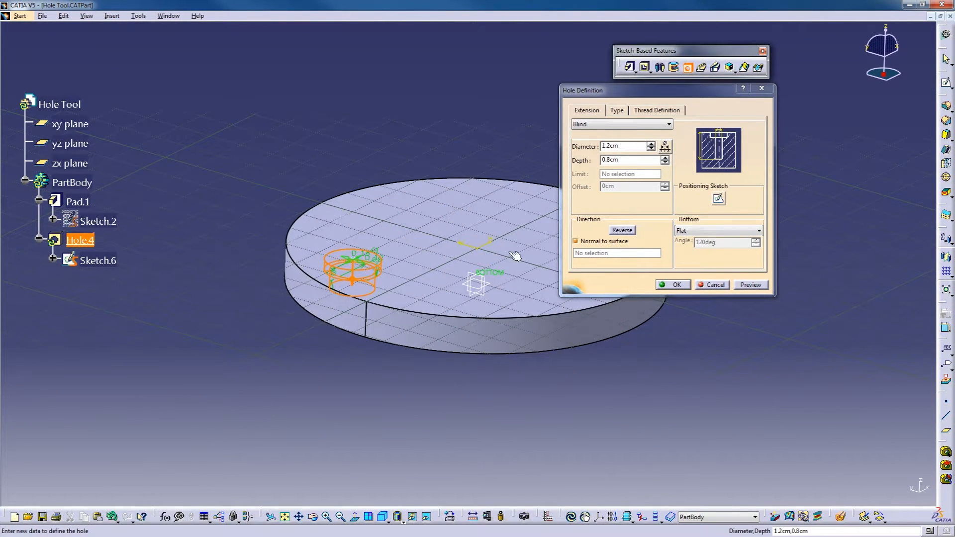
# Set the new blind hole's diameter to 0.4 cm.
pyautogui.moveTo(639, 146); pyautogui.dragTo(559, 153)
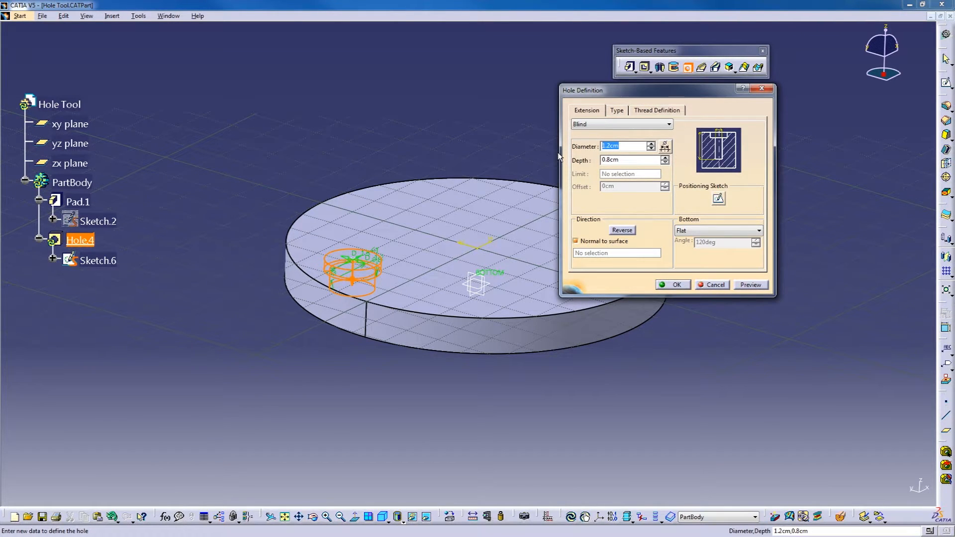
pyautogui.write('.4')
pyautogui.click(624, 161)
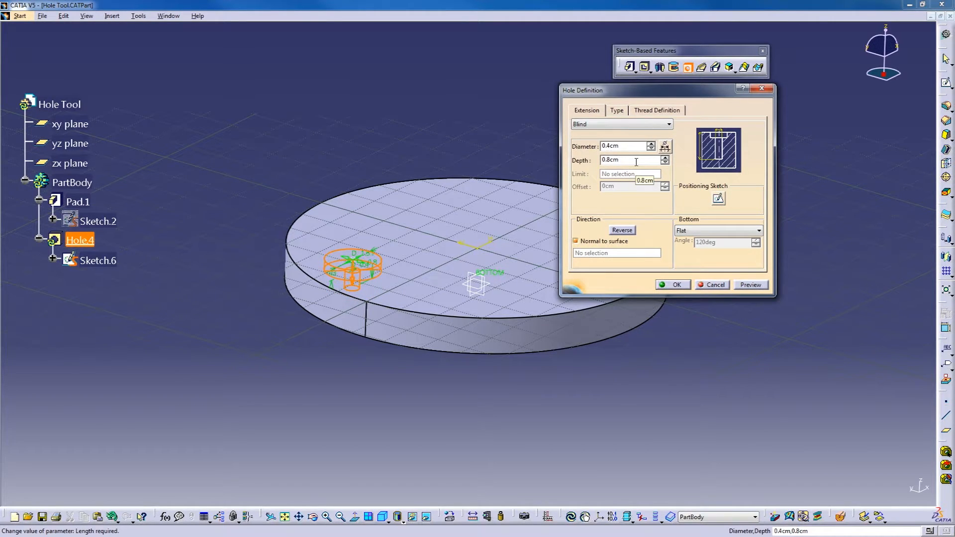
pyautogui.moveTo(446, 331)
pyautogui.mouseDown(button='middle')
pyautogui.moveTo(433, 238)
pyautogui.moveTo(454, 411)
pyautogui.mouseUp(button='middle')
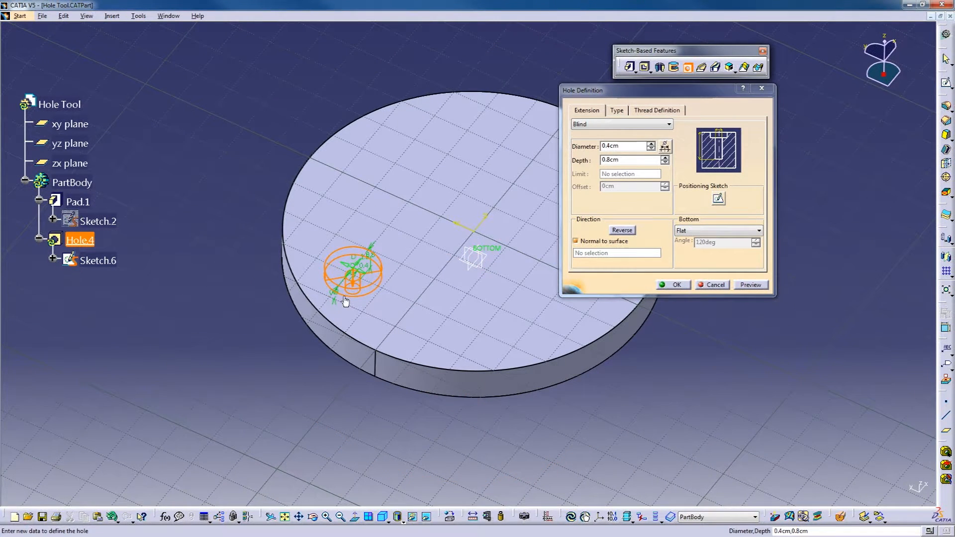
# Set the new hole's counterbore diameter to 0.65 cm.
pyautogui.click(616, 112)
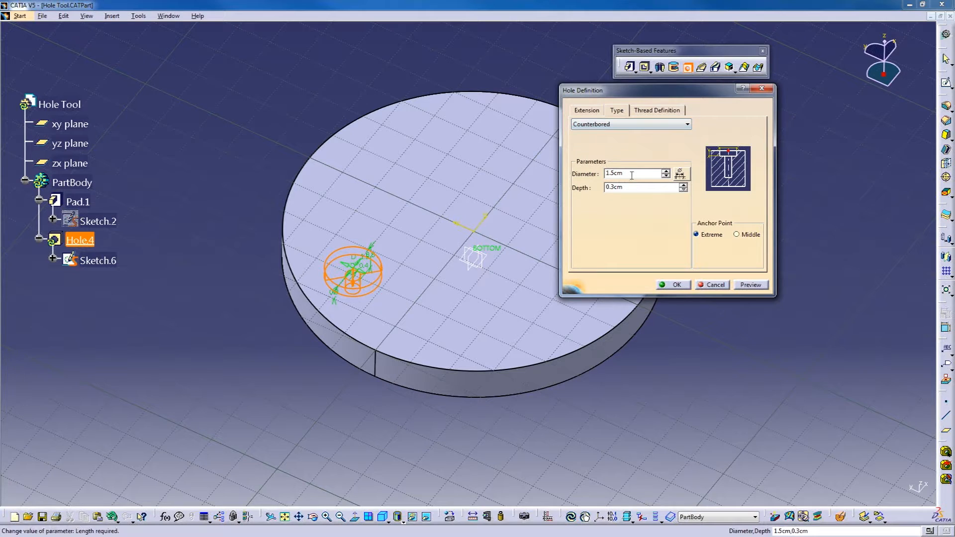
pyautogui.moveTo(632, 175); pyautogui.dragTo(592, 178)
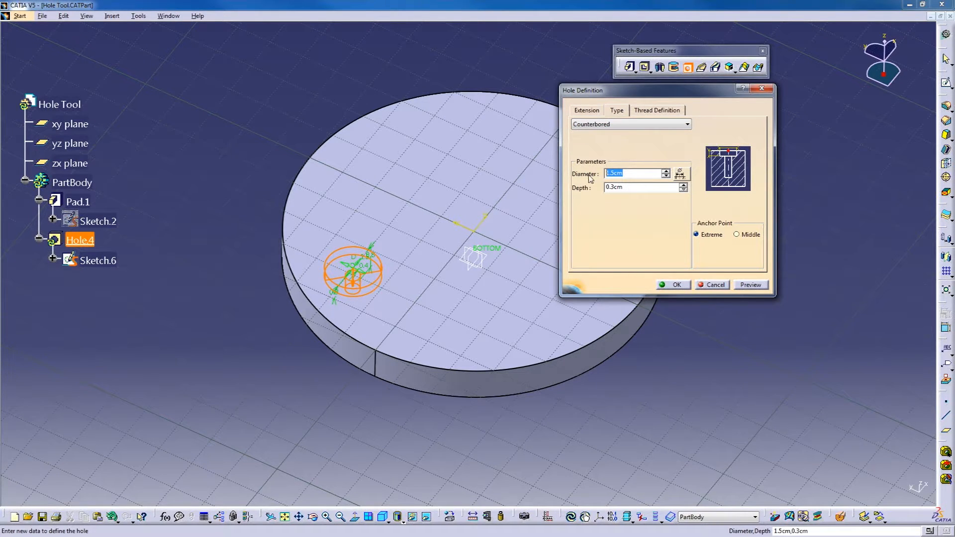
pyautogui.press('BackSpace')
pyautogui.write('0.65')
pyautogui.click(633, 189)
# Set the counterbore depth to 0.35 cm and create the hole without a thread.
pyautogui.moveTo(397, 403); pyautogui.dragTo(334, 160, button='middle')
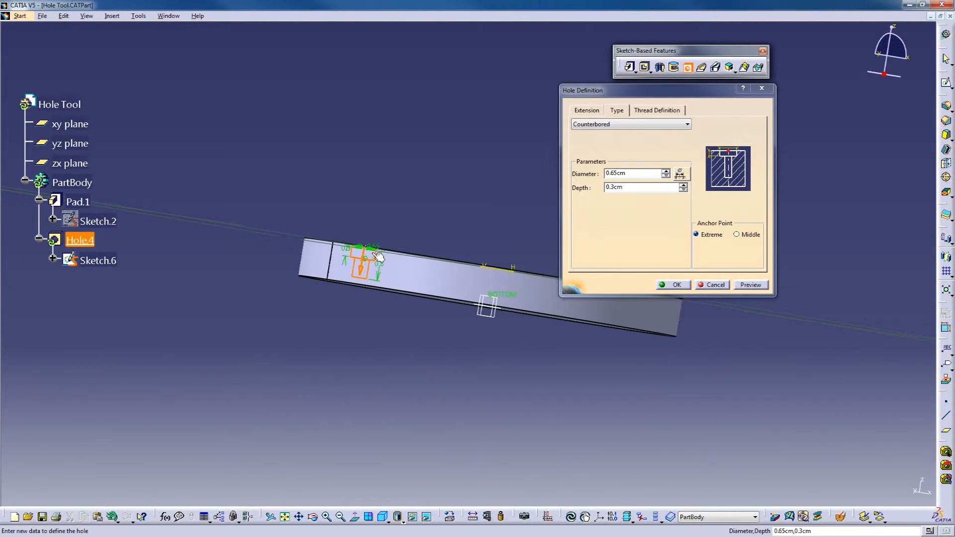
pyautogui.doubleClick(631, 188)
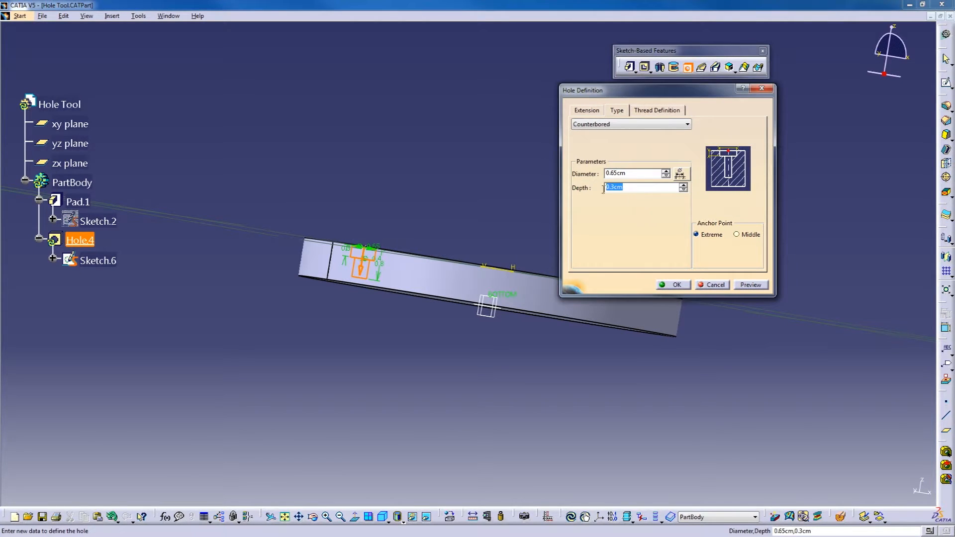
pyautogui.moveTo(319, 188); pyautogui.dragTo(280, 210, button='middle')
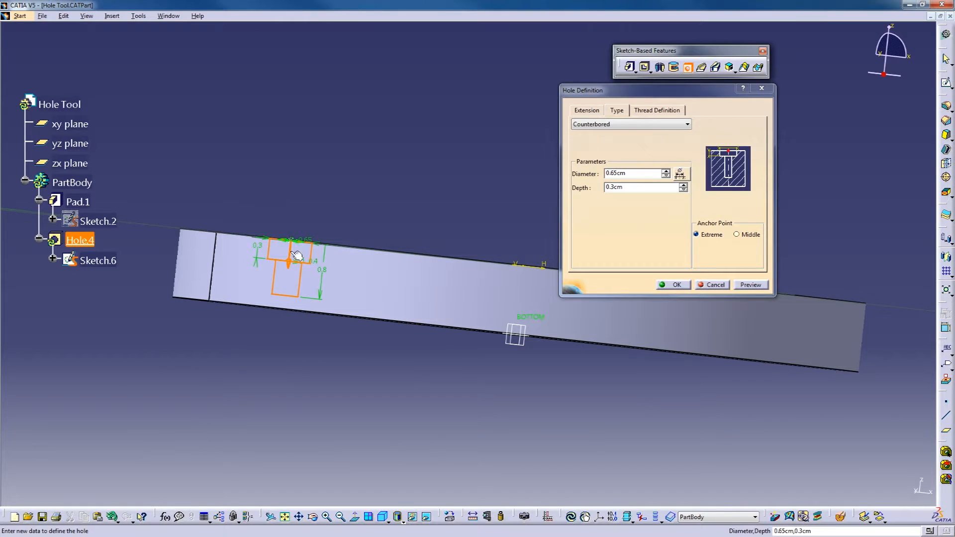
pyautogui.doubleClick(636, 188)
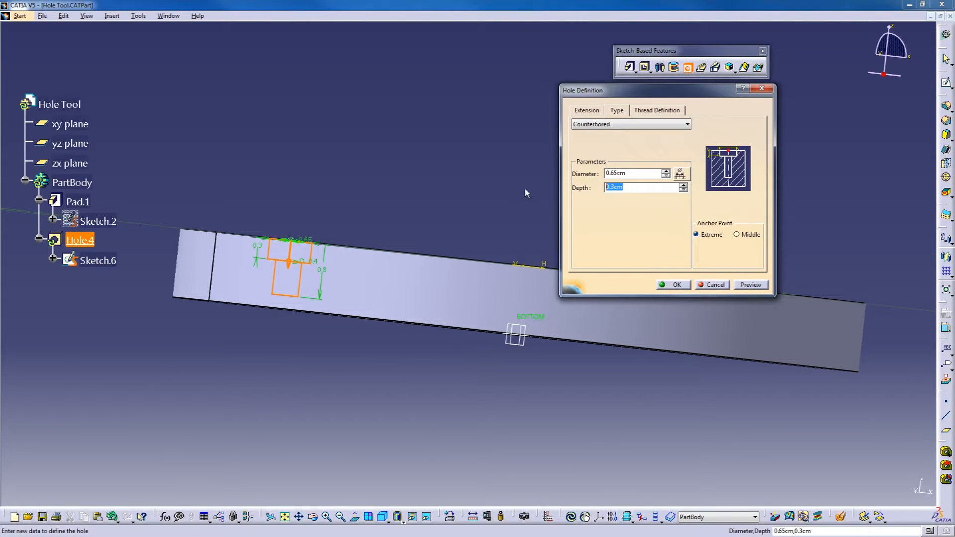
pyautogui.write('3.5')
pyautogui.press('Tab')
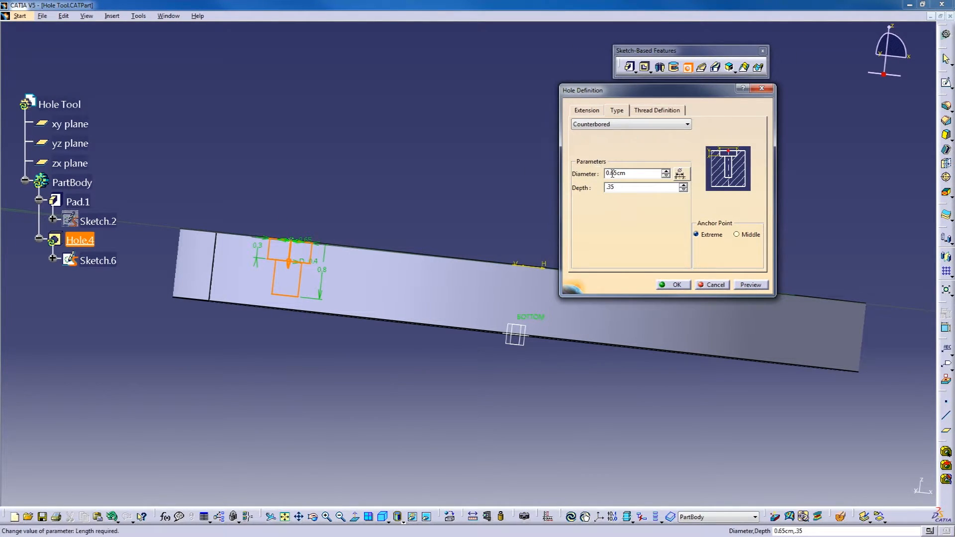
pyautogui.moveTo(452, 180); pyautogui.dragTo(443, 250, button='middle')
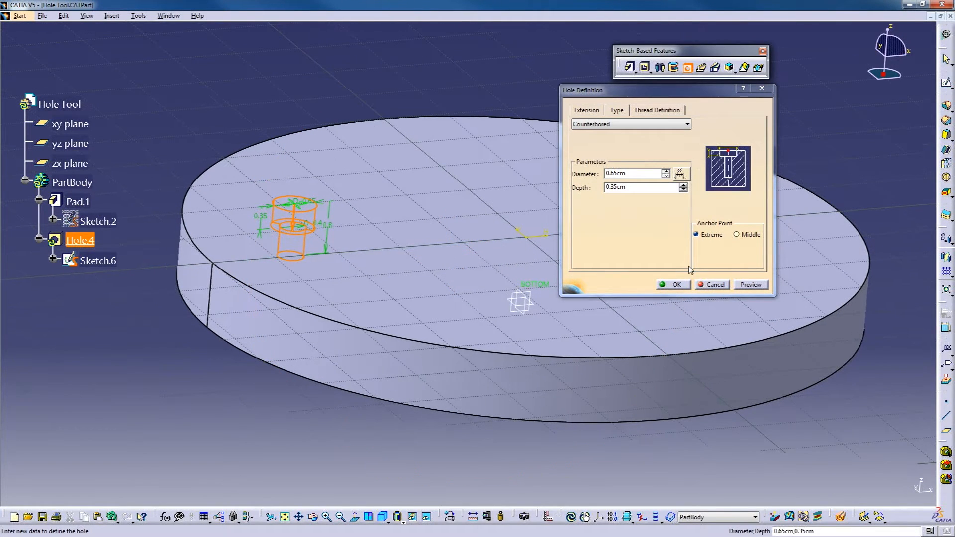
pyautogui.click(657, 111)
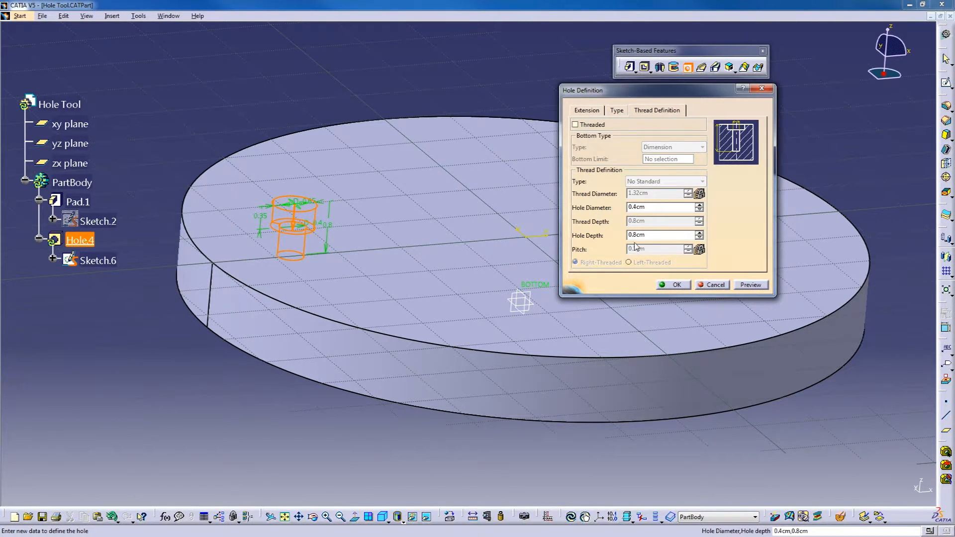
pyautogui.click(675, 285)
# Reopen the counterbored hole and change its extension to Up To Last.
pyautogui.moveTo(384, 177); pyautogui.dragTo(412, 313, button='middle')
pyautogui.click(155, 349)
pyautogui.moveTo(379, 248); pyautogui.dragTo(453, 293, button='middle')
pyautogui.middleClick(352, 219)
pyautogui.moveTo(351, 219)
pyautogui.mouseDown(button='middle')
pyautogui.moveTo(405, 401)
pyautogui.moveTo(518, 243)
pyautogui.moveTo(380, 309)
pyautogui.moveTo(441, 350)
pyautogui.moveTo(379, 313)
pyautogui.moveTo(614, 149)
pyautogui.moveTo(398, 243)
pyautogui.mouseUp(button='middle')
pyautogui.click(82, 259)
pyautogui.click(91, 242)
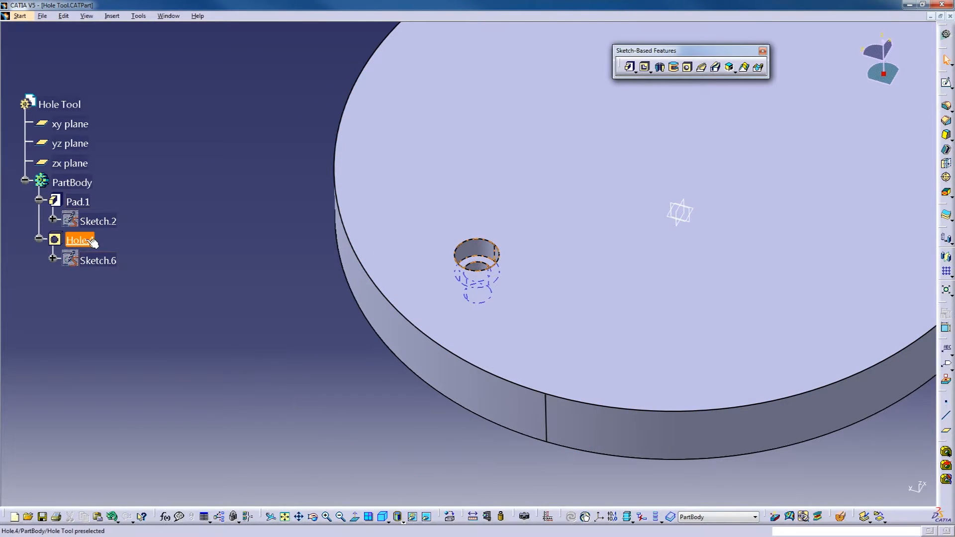
pyautogui.doubleClick(92, 242)
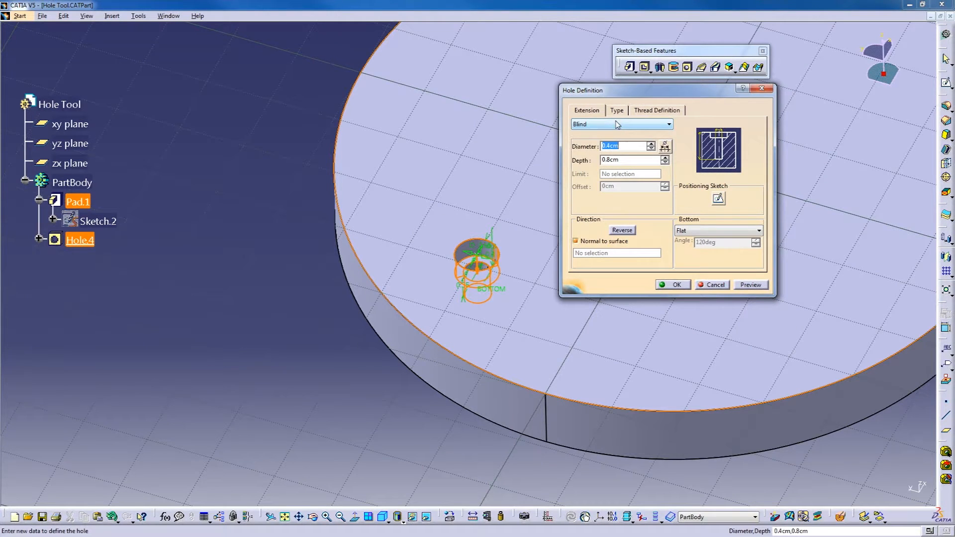
pyautogui.click(617, 124)
pyautogui.click(592, 147)
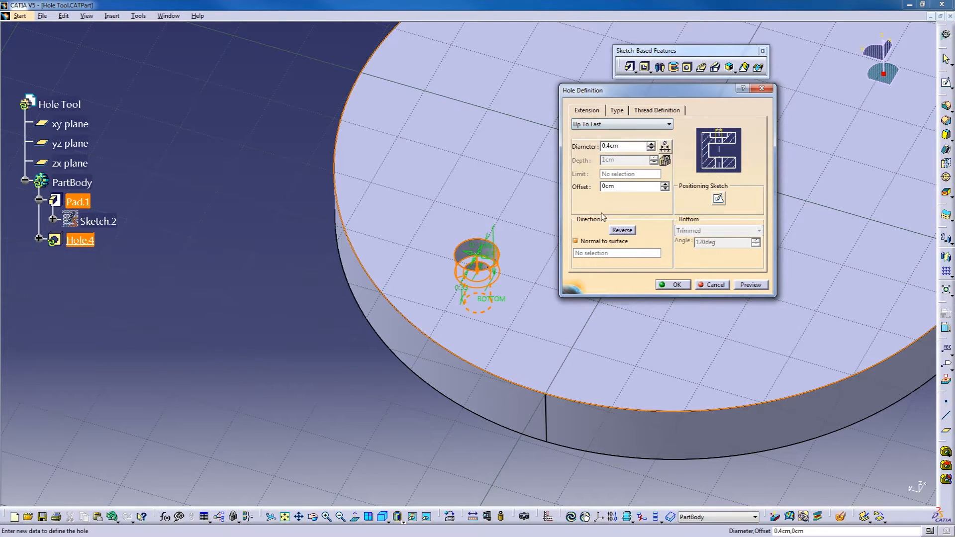
pyautogui.click(672, 284)
# Start a second hole on the disc's top face and move its positioning point from the centre toward positive X and positive Y.
pyautogui.moveTo(469, 207); pyautogui.dragTo(486, 72, button='middle')
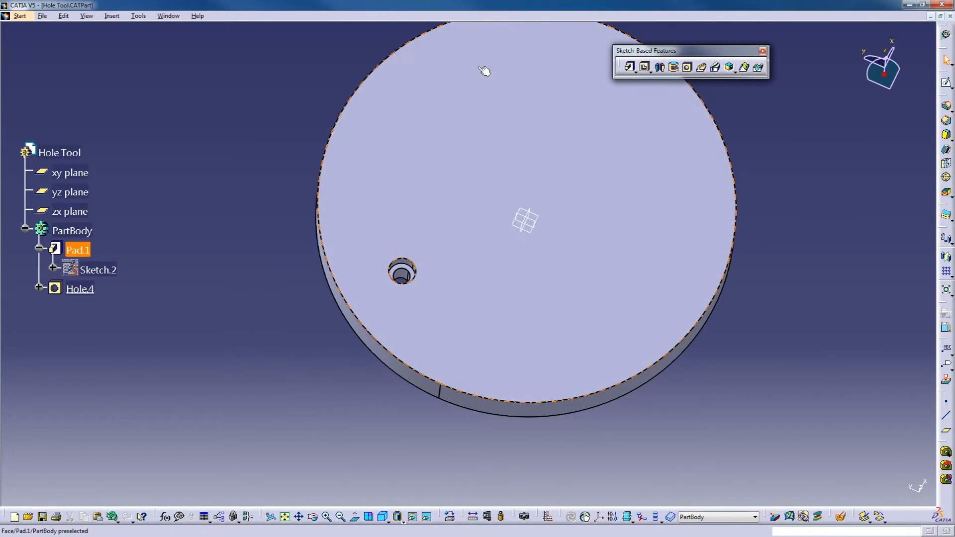
pyautogui.click(526, 209)
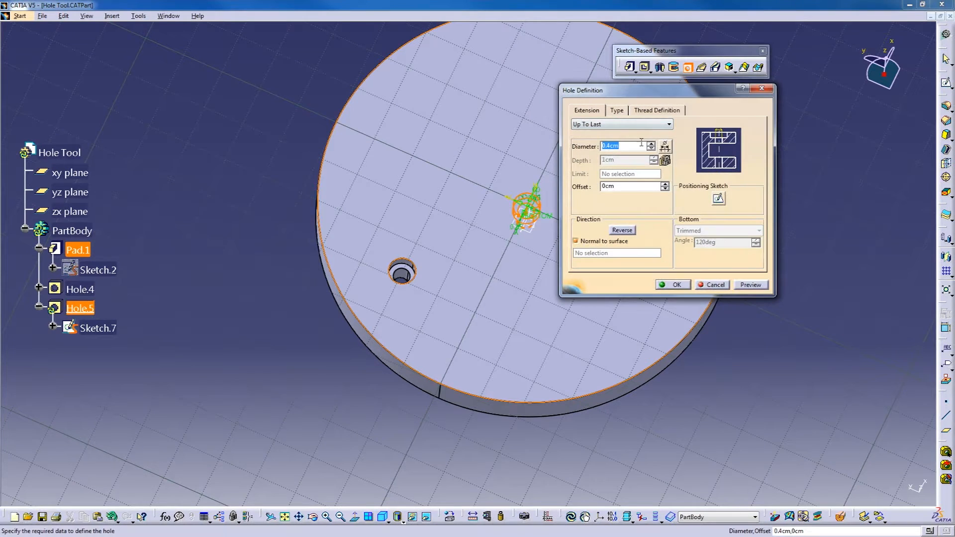
pyautogui.click(718, 197)
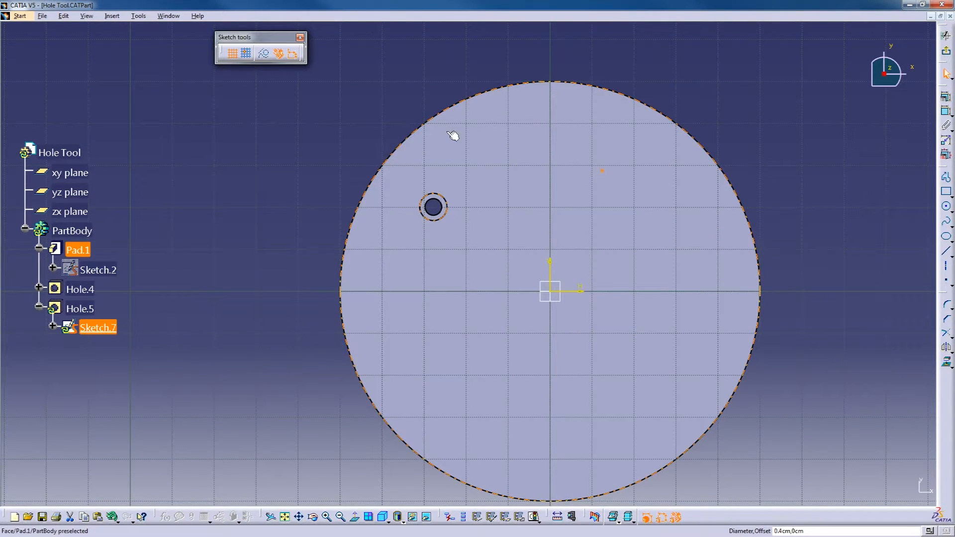
pyautogui.click(946, 51)
pyautogui.moveTo(465, 216)
pyautogui.mouseDown(button='middle')
pyautogui.moveTo(425, 254)
pyautogui.moveTo(420, 126)
pyautogui.moveTo(408, 175)
pyautogui.mouseUp(button='middle')
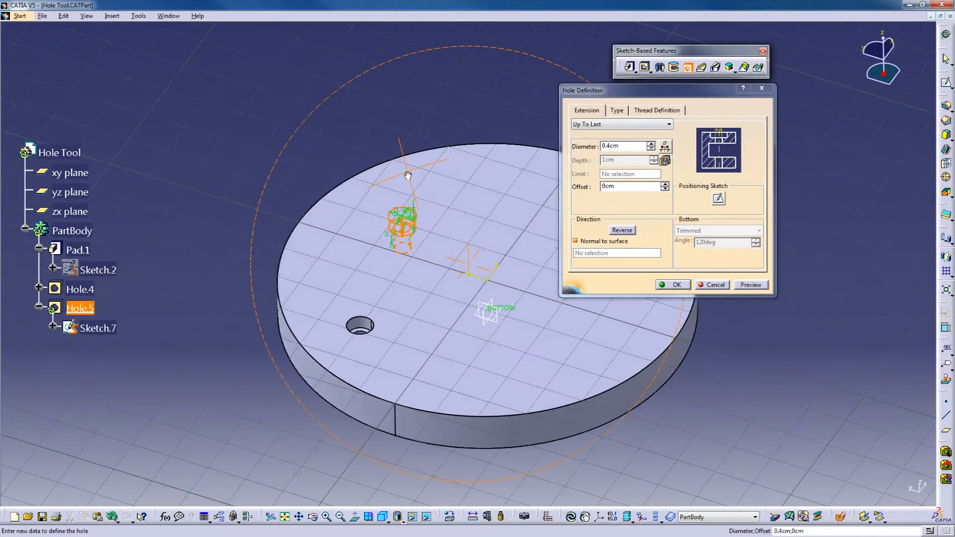
# Set the second hole's diameter to 0.5 cm and create it as countersunk with a 0.2 cm countersink depth.
pyautogui.doubleClick(617, 147)
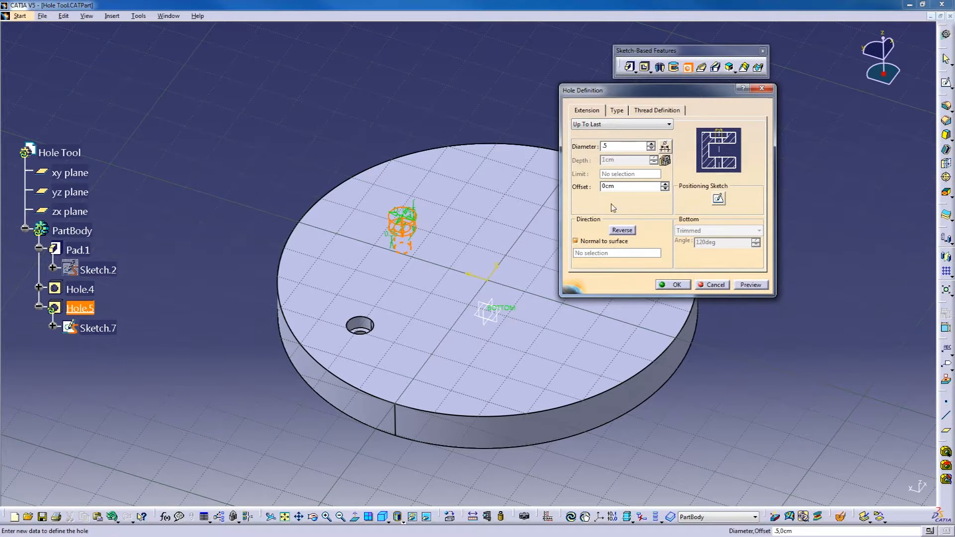
pyautogui.click(617, 111)
pyautogui.click(607, 125)
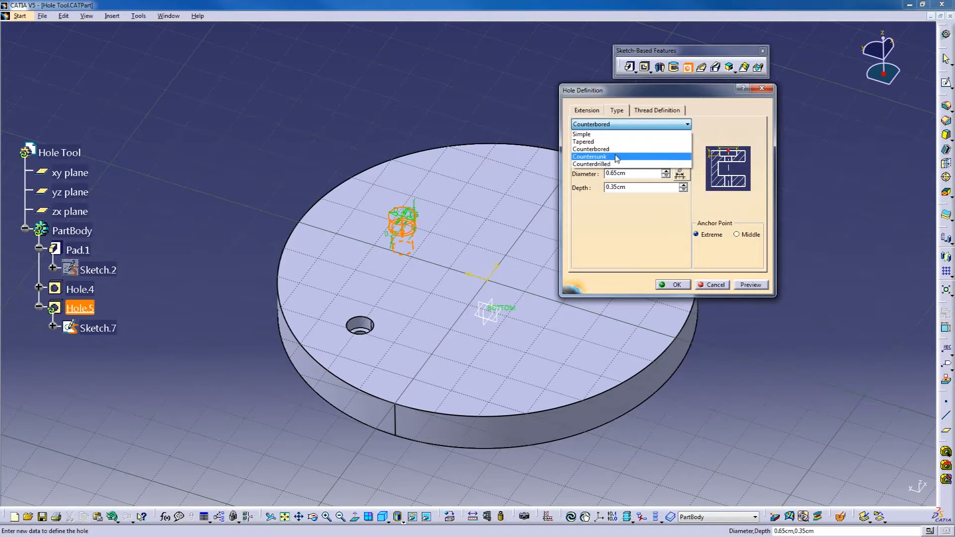
pyautogui.click(610, 157)
pyautogui.doubleClick(633, 184)
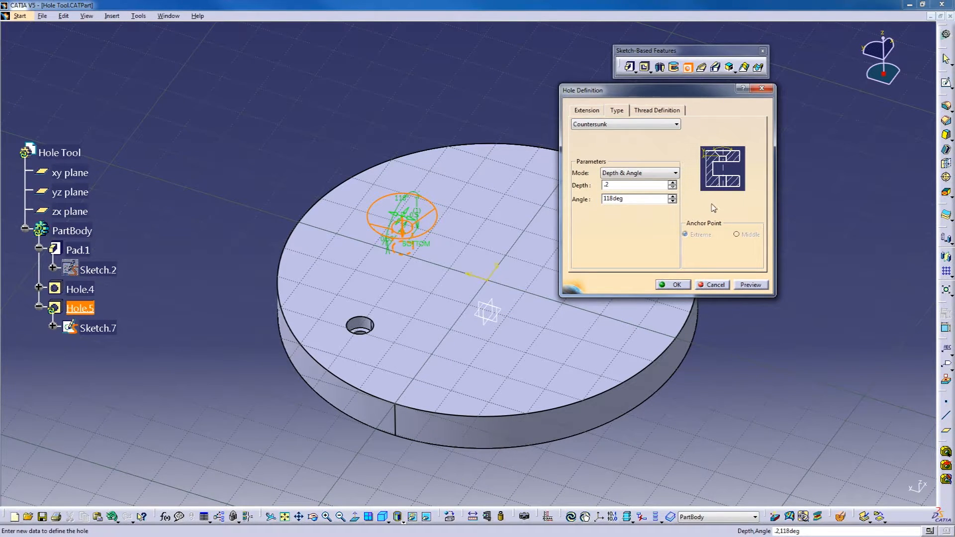
pyautogui.click(637, 202)
pyautogui.moveTo(466, 277); pyautogui.dragTo(481, 298, button='middle')
pyautogui.click(662, 286)
# Start a third hole on the disc's top face as a Simple, Up To Last hole with a 1 cm diameter.
pyautogui.scroll(1, 481, 298)
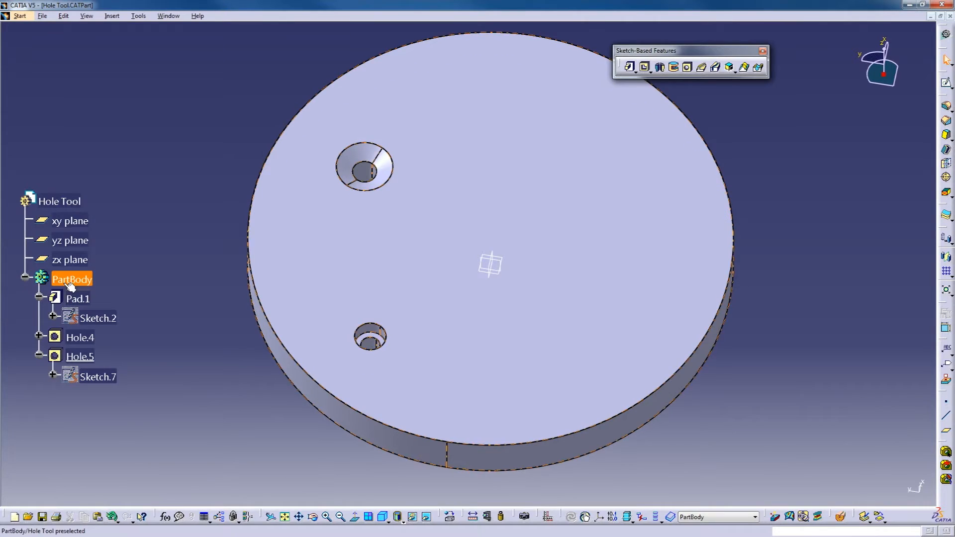
pyautogui.scroll(-2, 84, 272)
pyautogui.moveTo(193, 247); pyautogui.dragTo(512, 247, button='middle')
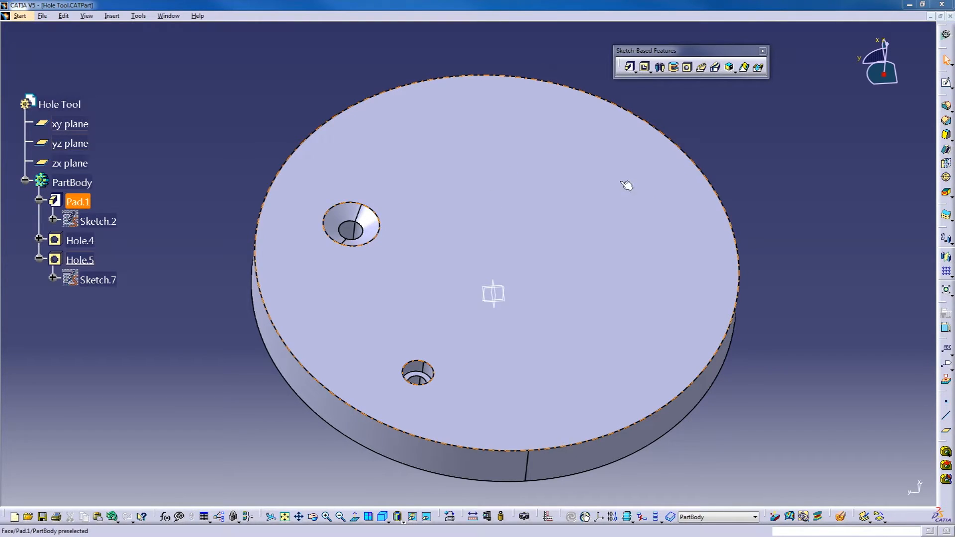
pyautogui.click(527, 161)
pyautogui.click(689, 68)
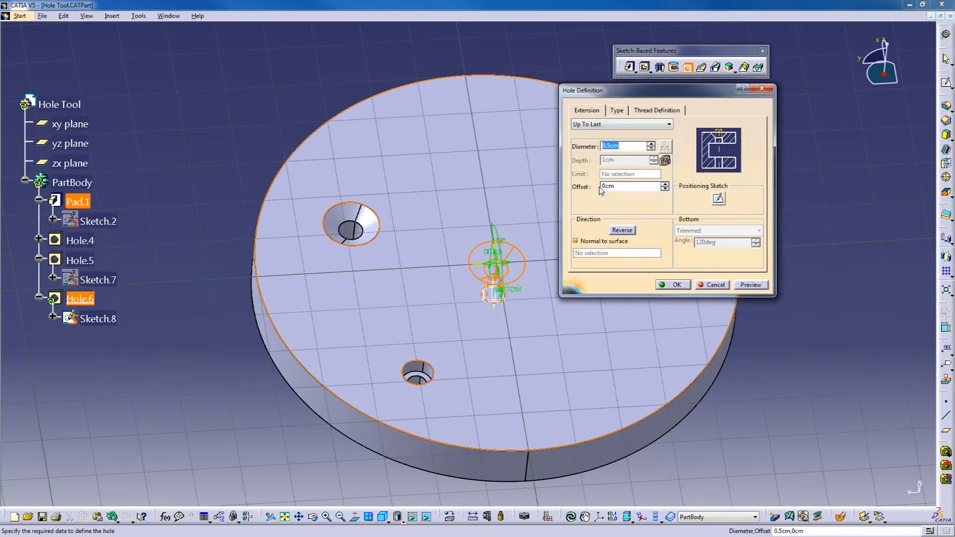
pyautogui.click(624, 125)
pyautogui.click(622, 149)
pyautogui.click(617, 110)
pyautogui.click(605, 130)
pyautogui.click(602, 132)
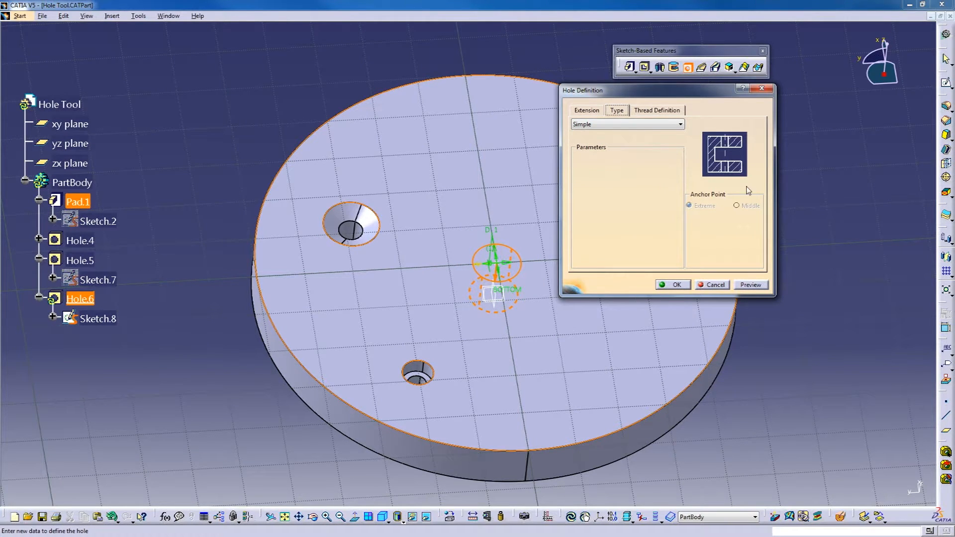
# Move the simple hole's positioning point well toward positive X and slightly toward positive Y, and create the hole.
pyautogui.click(585, 111)
pyautogui.click(718, 200)
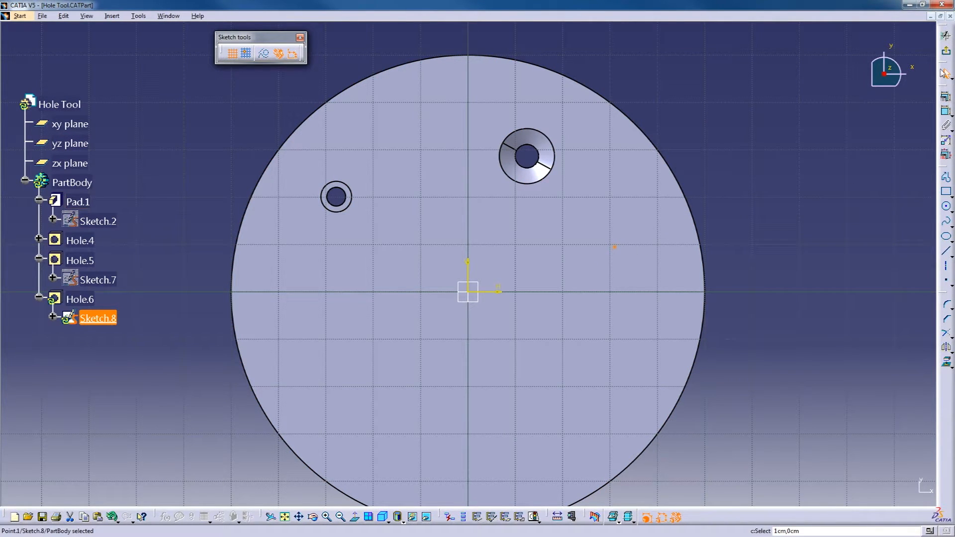
pyautogui.click(946, 51)
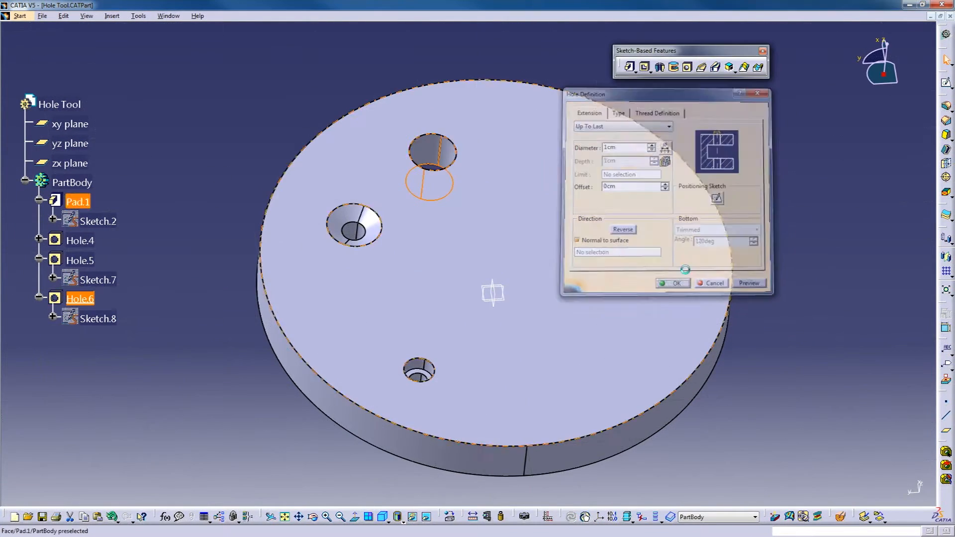
pyautogui.moveTo(421, 220); pyautogui.dragTo(393, 181, button='middle')
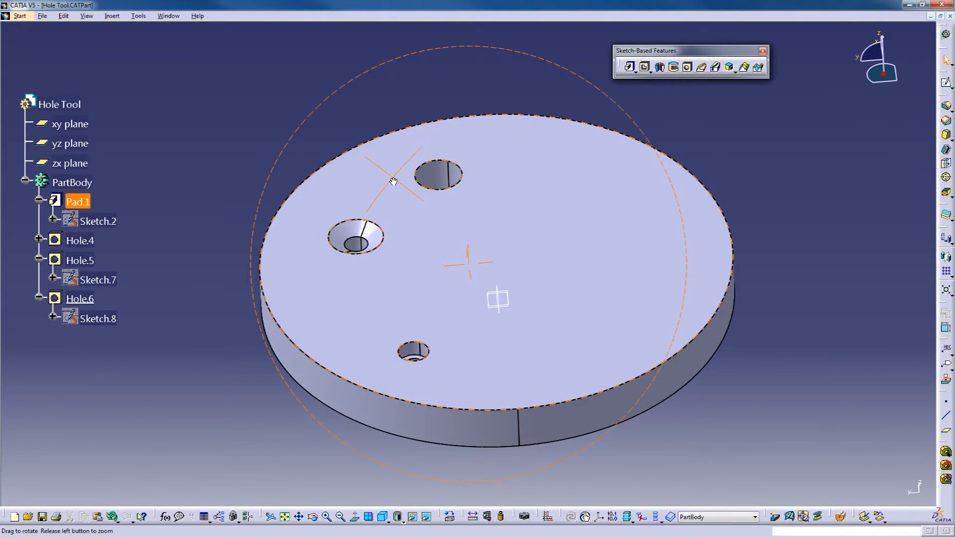
# Sketch a circle of about 0.4 cm radius on the disc's top face, toward positive X and negative Y from the centre.
pyautogui.click(611, 220)
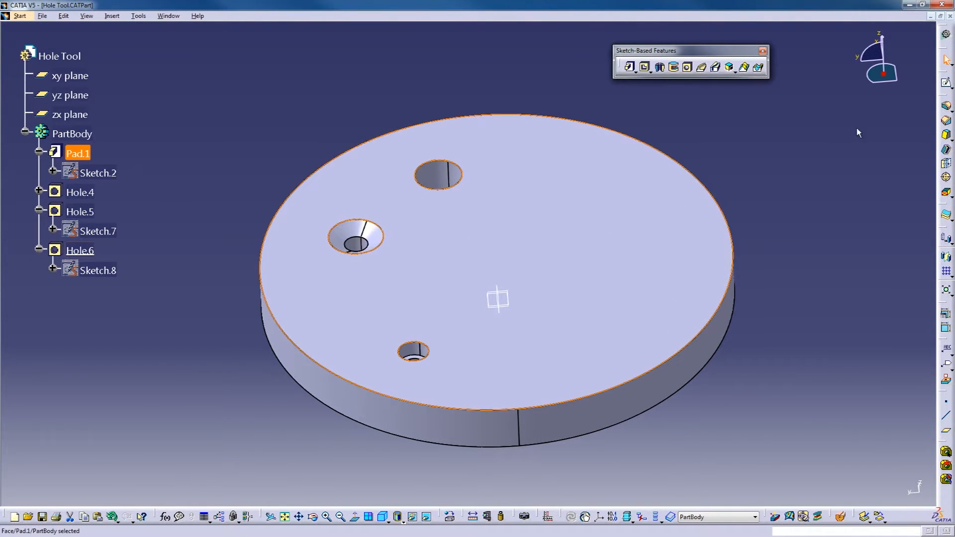
pyautogui.click(946, 82)
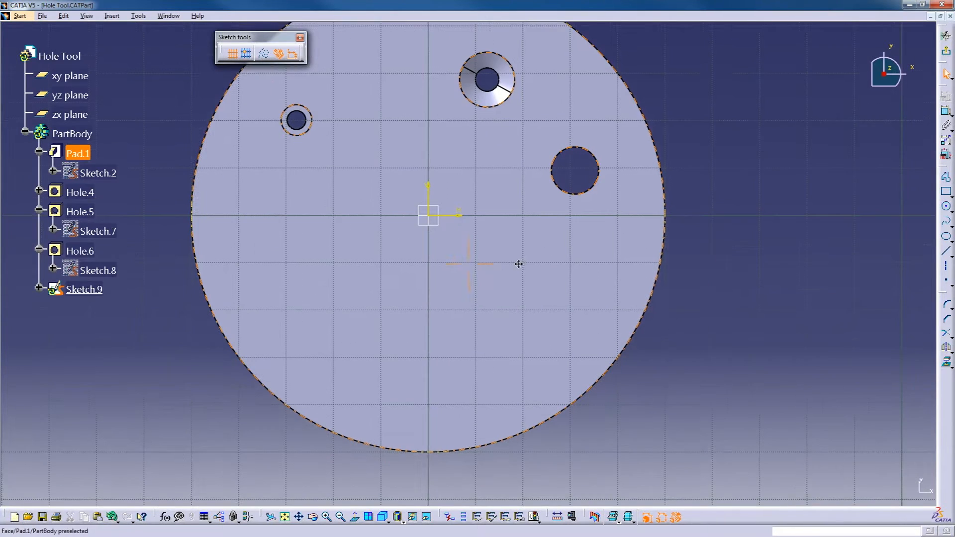
pyautogui.click(947, 206)
pyautogui.click(524, 294)
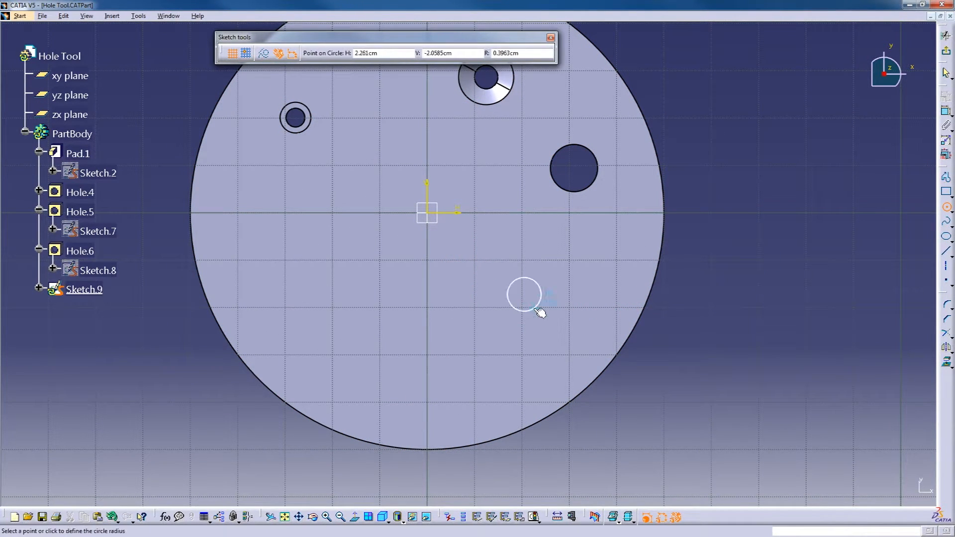
pyautogui.click(538, 310)
pyautogui.click(947, 51)
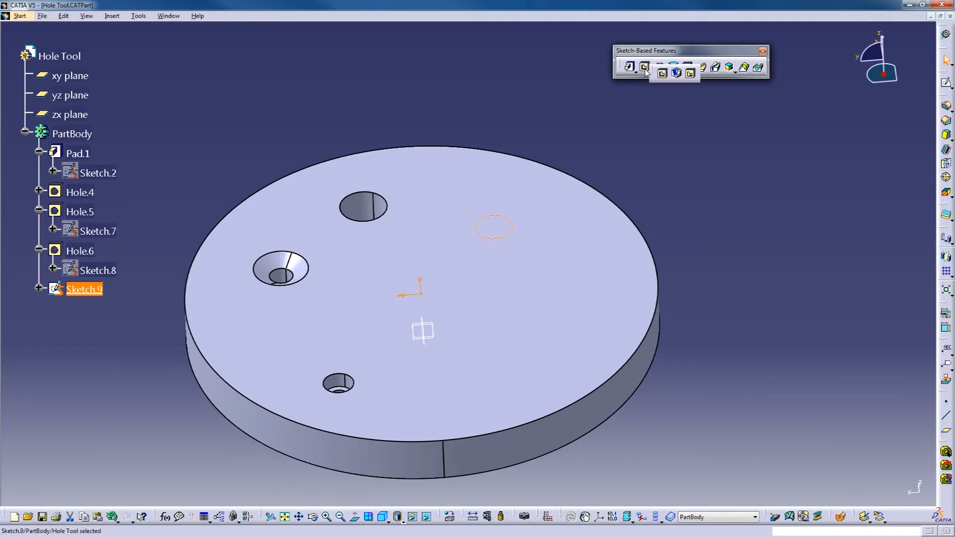
# Cut a pocket from the circle sketch through the full thickness of the disc.
pyautogui.click(645, 67)
pyautogui.click(349, 110)
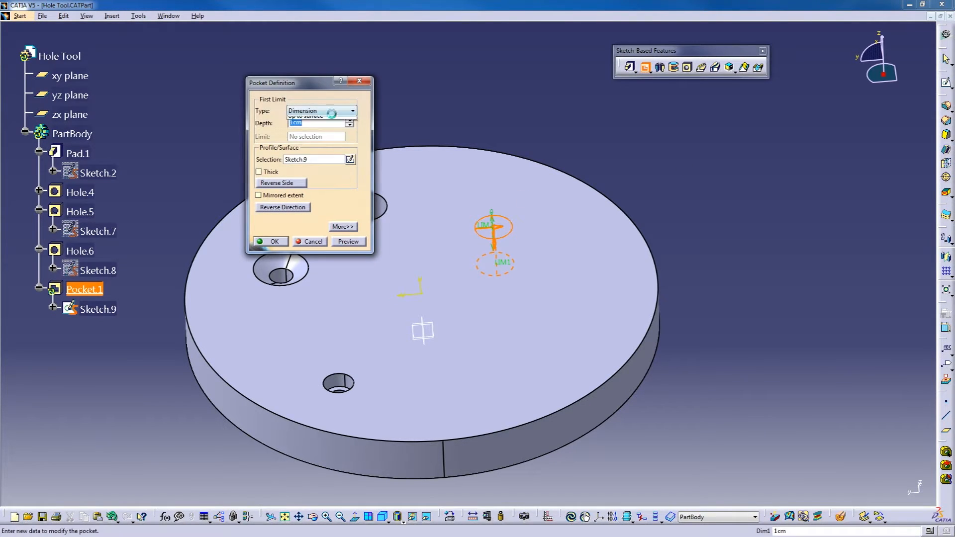
pyautogui.click(309, 130)
pyautogui.click(274, 242)
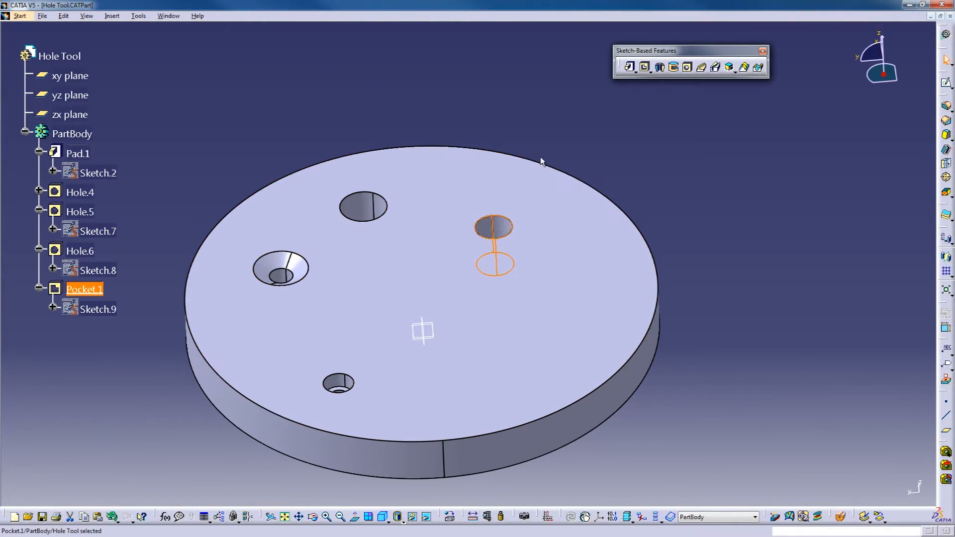
pyautogui.moveTo(394, 107)
pyautogui.mouseDown(button='middle')
pyautogui.moveTo(409, 305)
pyautogui.moveTo(355, 204)
pyautogui.moveTo(469, 249)
pyautogui.moveTo(494, 239)
pyautogui.moveTo(469, 262)
pyautogui.moveTo(411, 207)
pyautogui.moveTo(335, 239)
pyautogui.moveTo(507, 202)
pyautogui.moveTo(448, 171)
pyautogui.moveTo(434, 189)
pyautogui.moveTo(524, 264)
pyautogui.moveTo(499, 199)
pyautogui.mouseUp(button='middle')
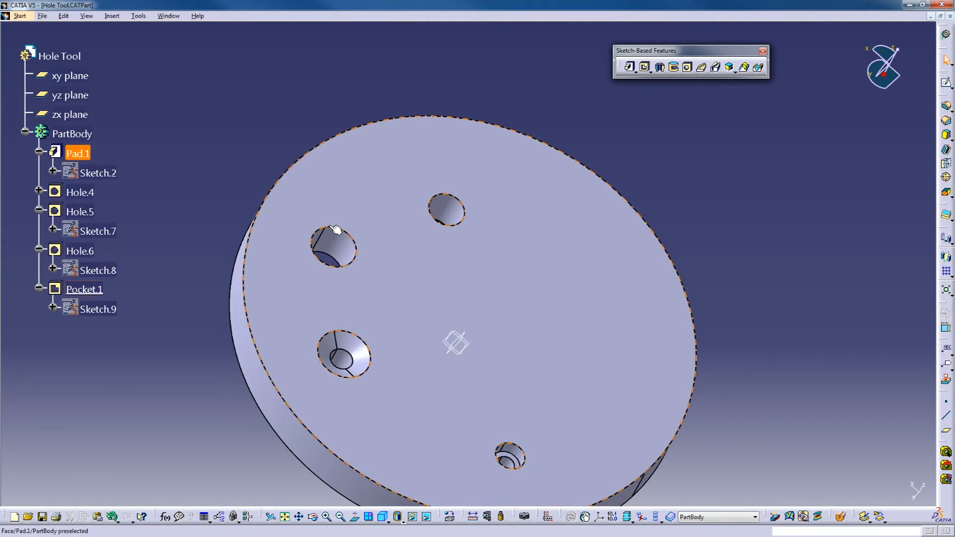
pyautogui.moveTo(479, 266); pyautogui.dragTo(321, 251, button='middle')
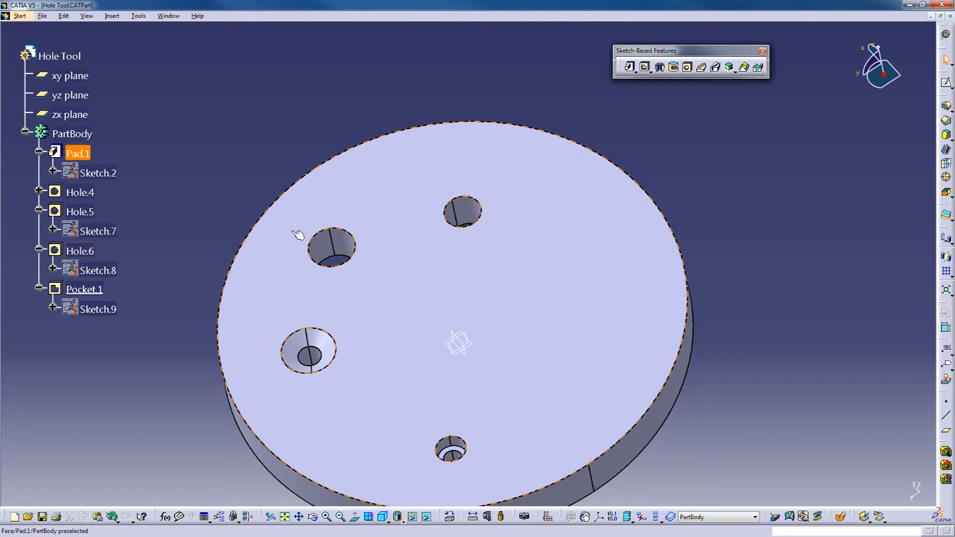
pyautogui.moveTo(414, 241); pyautogui.dragTo(445, 254, button='middle')
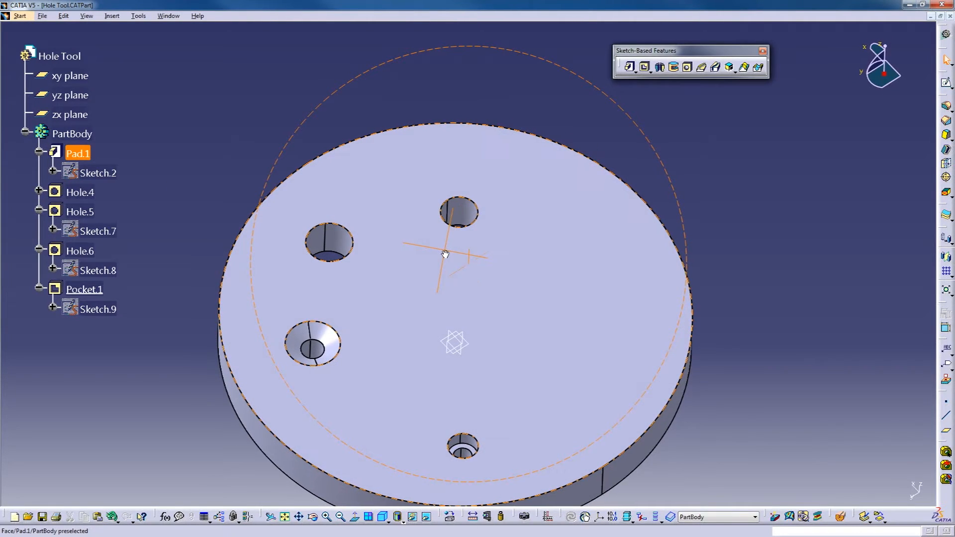
# Start a 1 cm Up To Last hole on the disc's top face and move its positioning point toward negative X and negative Y.
pyautogui.click(687, 69)
pyautogui.click(433, 283)
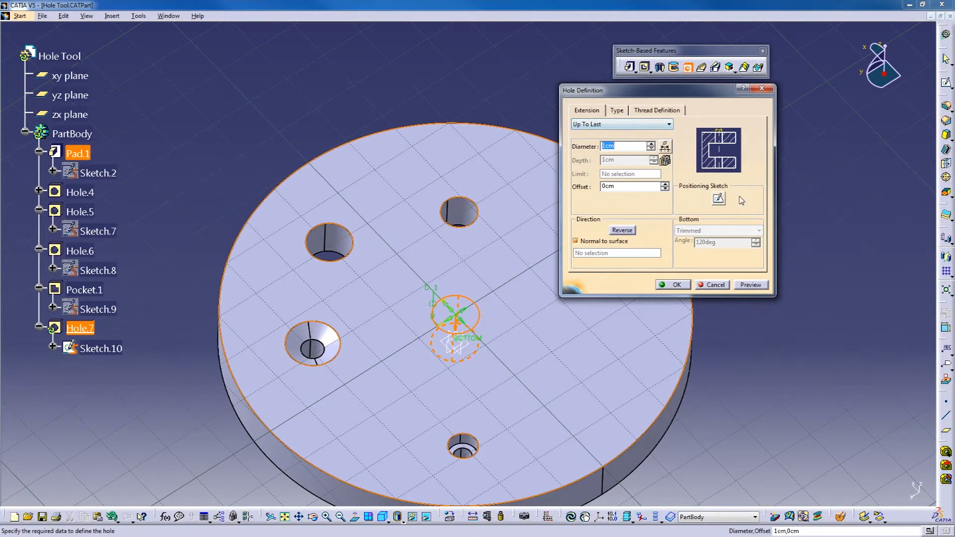
pyautogui.click(717, 201)
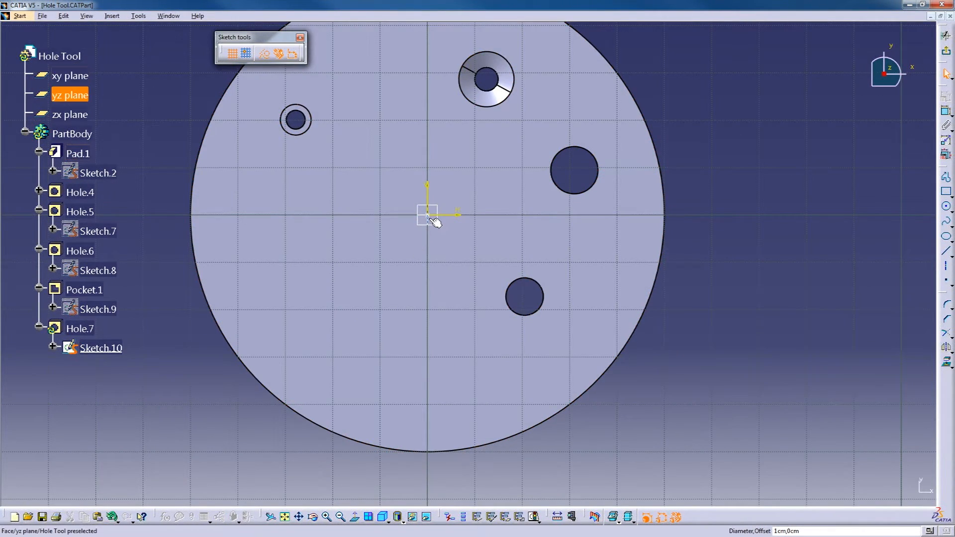
pyautogui.click(945, 51)
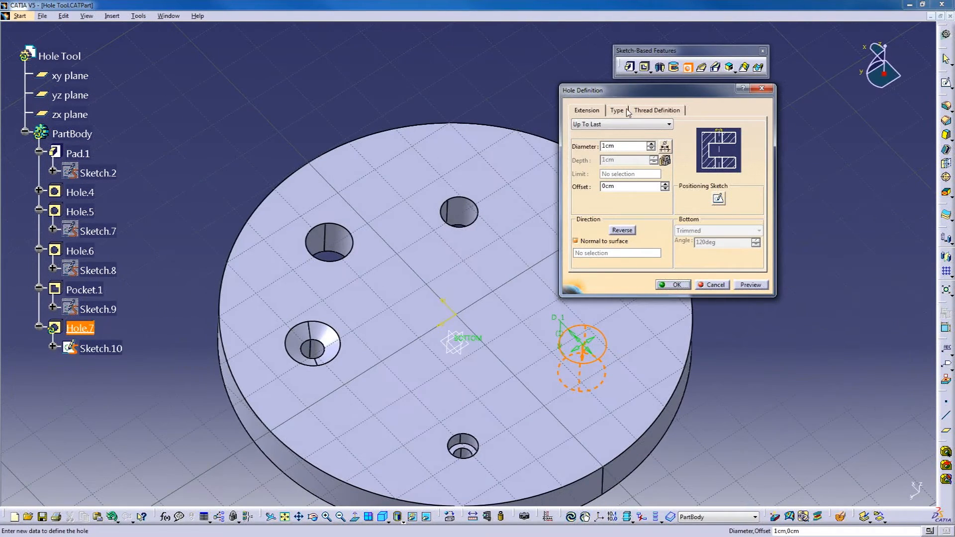
# Make the hole Countersunk with 0.2 cm depth and a 118-degree angle, and create it.
pyautogui.click(617, 110)
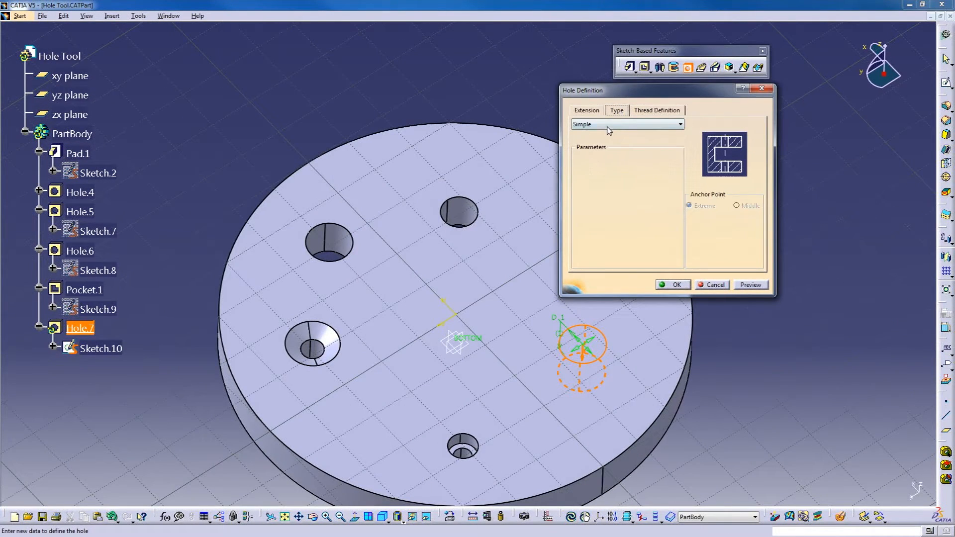
pyautogui.click(620, 124)
pyautogui.click(617, 157)
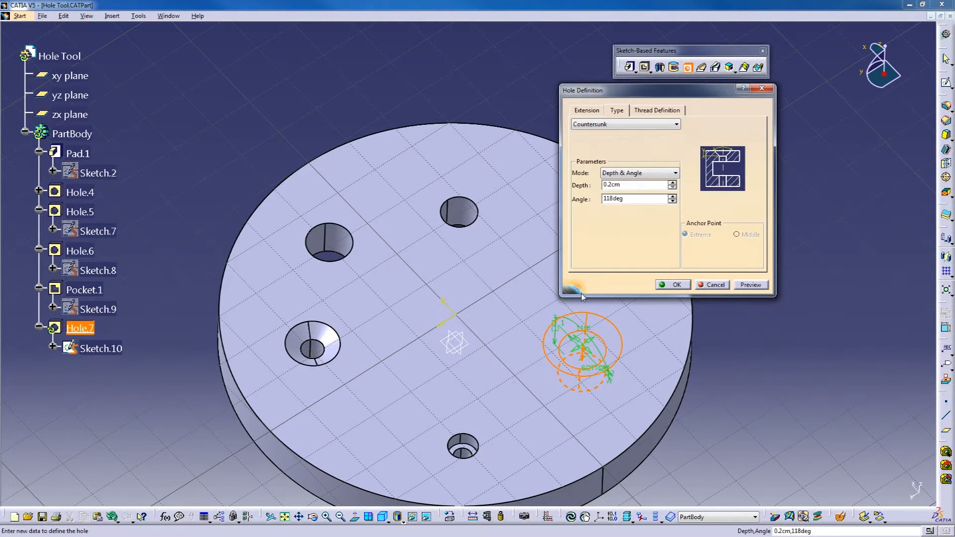
pyautogui.moveTo(425, 363); pyautogui.dragTo(366, 217, button='middle')
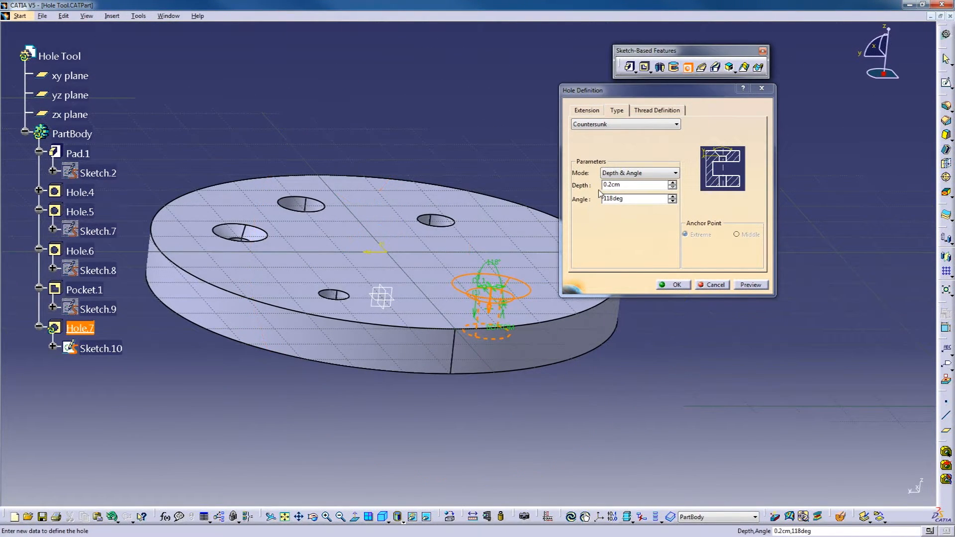
pyautogui.click(680, 287)
# Sketch a small circle on the disc's top face centred at about H 0.58 cm, V -3.02 cm, and cut it as an Up to last pocket.
pyautogui.moveTo(442, 222); pyautogui.dragTo(468, 230, button='middle')
pyautogui.click(467, 230)
pyautogui.click(947, 80)
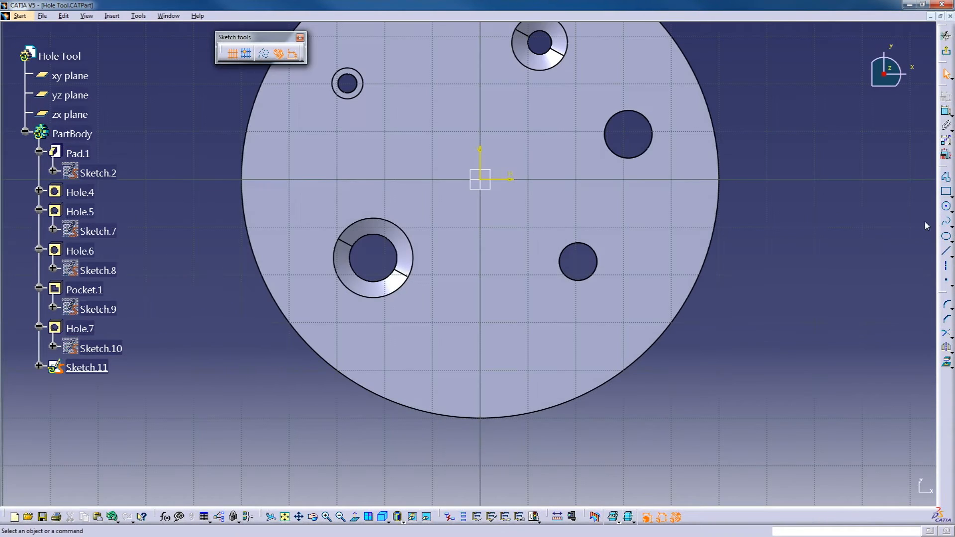
pyautogui.click(947, 206)
pyautogui.click(507, 324)
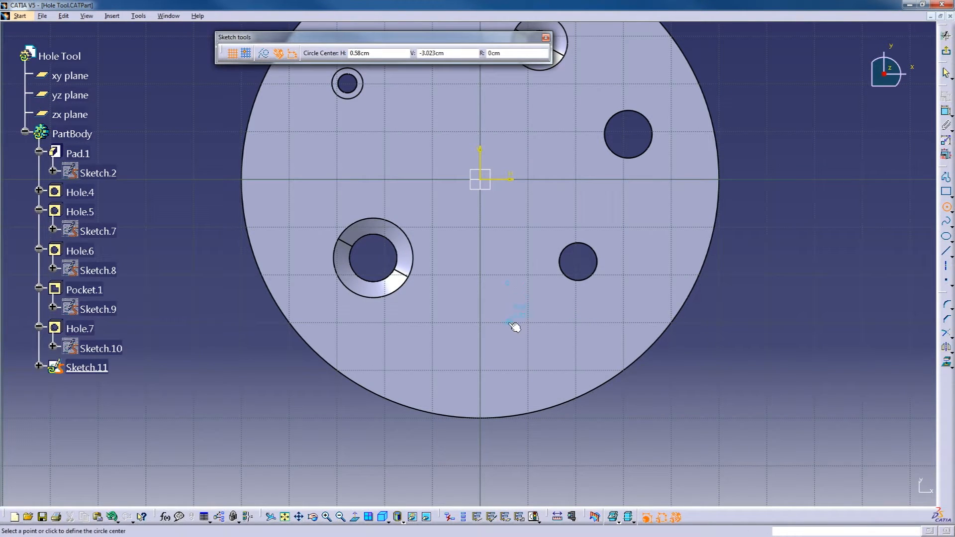
pyautogui.click(520, 336)
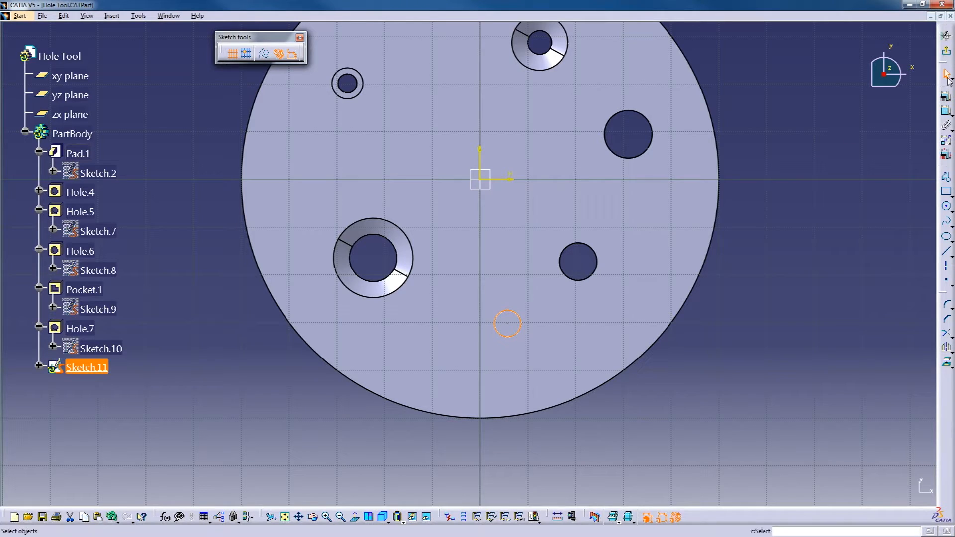
pyautogui.click(947, 35)
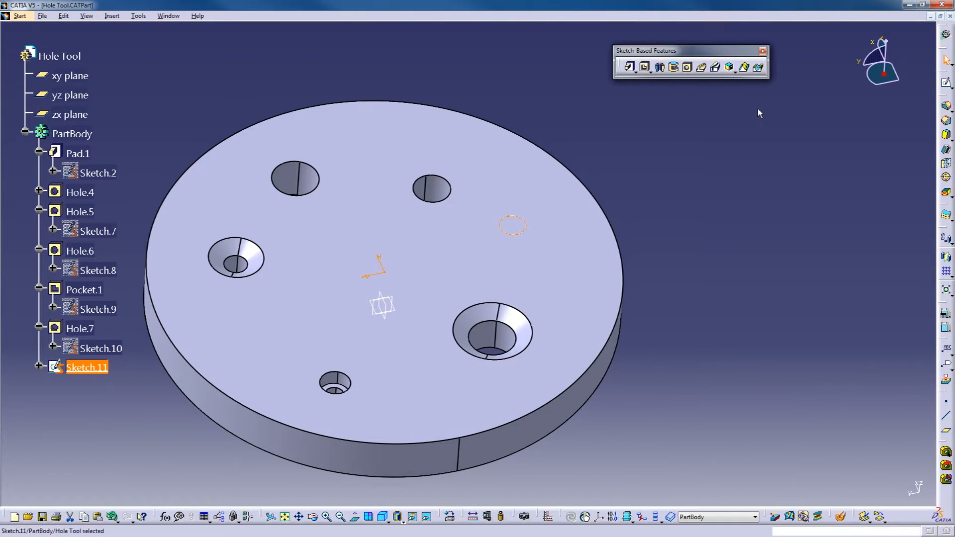
pyautogui.click(646, 66)
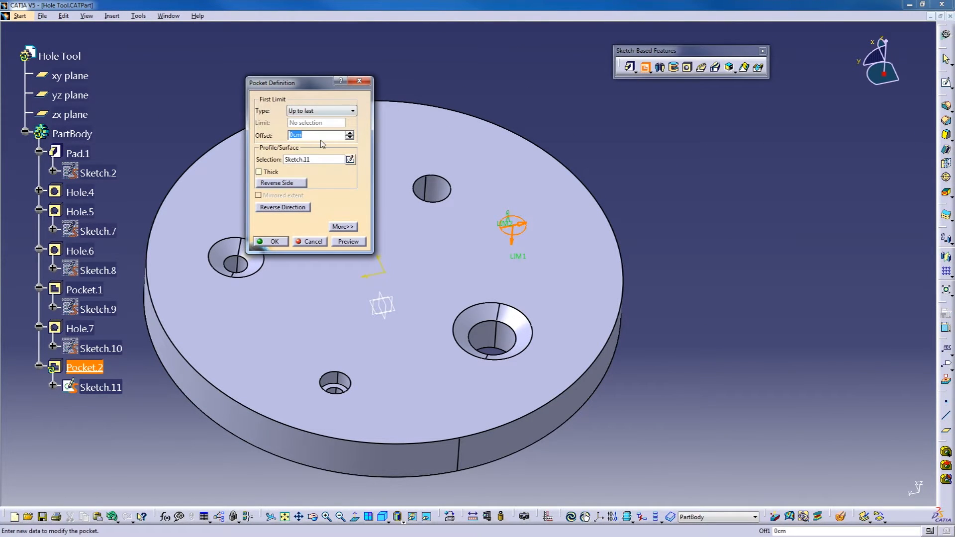
pyautogui.click(285, 243)
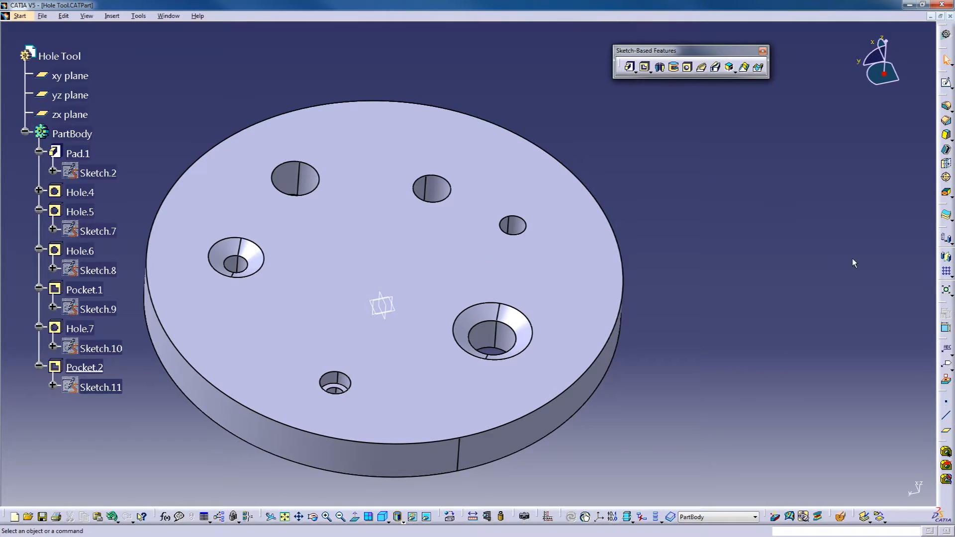
# Chamfer the new small pocket's top edge with a 0.2 cm length and a 45-degree angle.
pyautogui.click(946, 121)
pyautogui.click(520, 218)
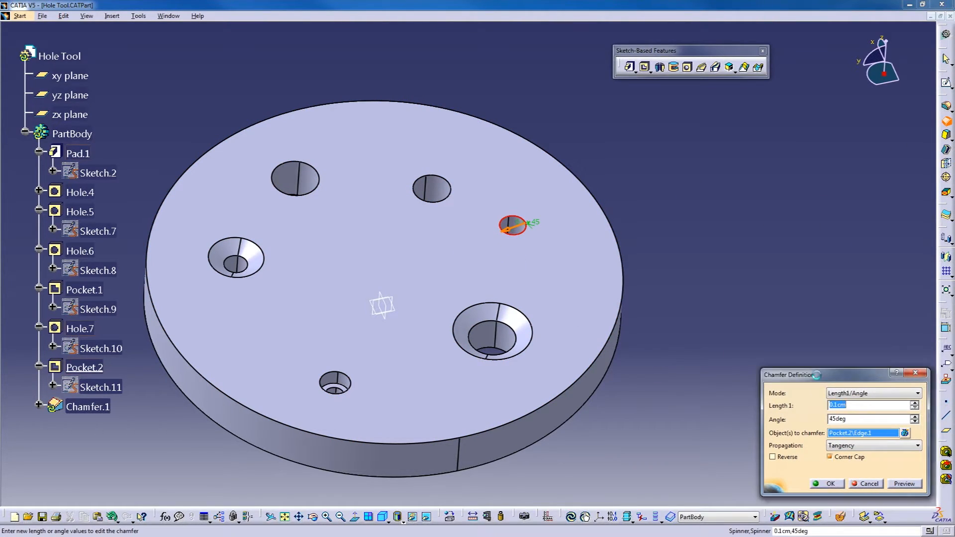
pyautogui.moveTo(821, 383); pyautogui.dragTo(675, 133)
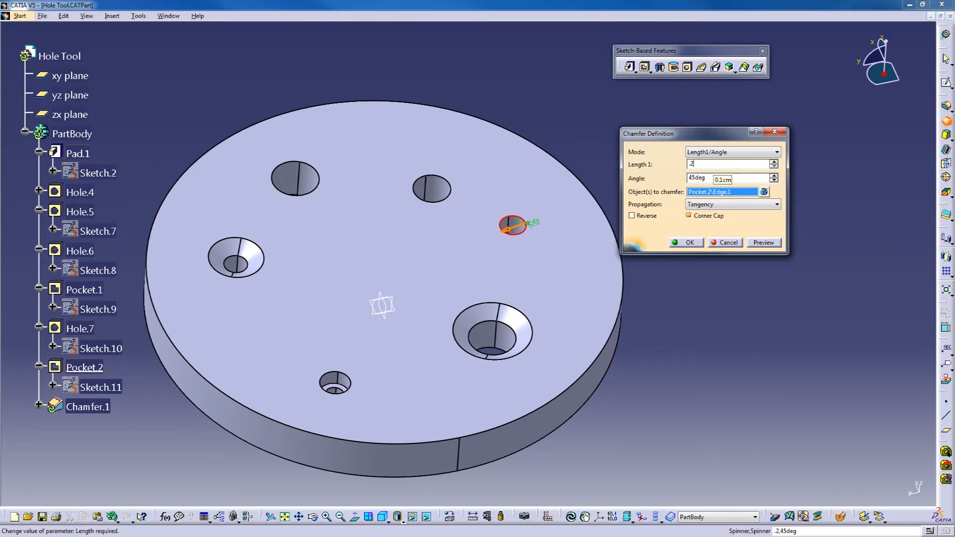
pyautogui.press('Return')
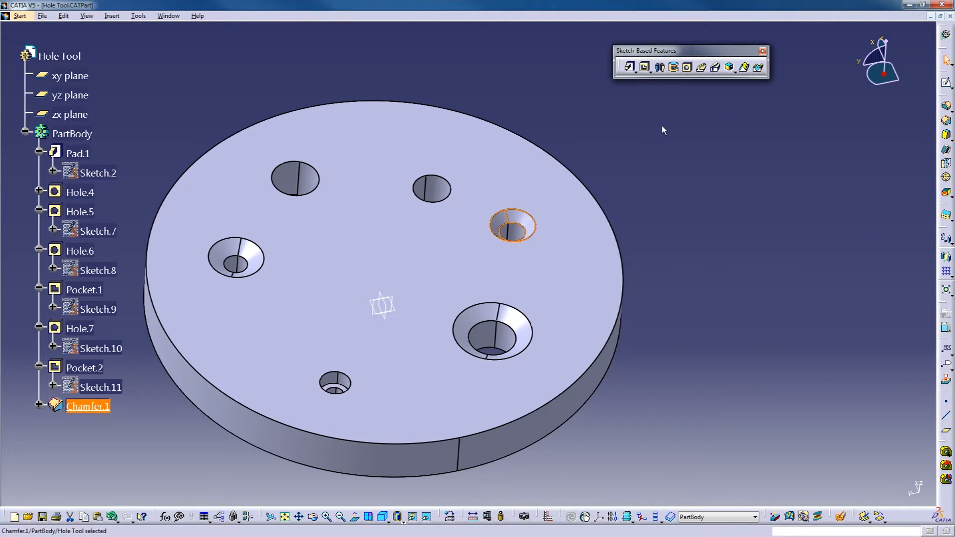
# Start a 1 cm Up To Last hole on the top face and move its positioning point toward negative X and slightly positive Y.
pyautogui.moveTo(439, 295)
pyautogui.mouseDown(button='middle')
pyautogui.moveTo(430, 316)
pyautogui.moveTo(393, 349)
pyautogui.moveTo(440, 296)
pyautogui.moveTo(390, 301)
pyautogui.moveTo(411, 269)
pyautogui.moveTo(414, 284)
pyautogui.moveTo(443, 279)
pyautogui.moveTo(438, 298)
pyautogui.mouseUp(button='middle')
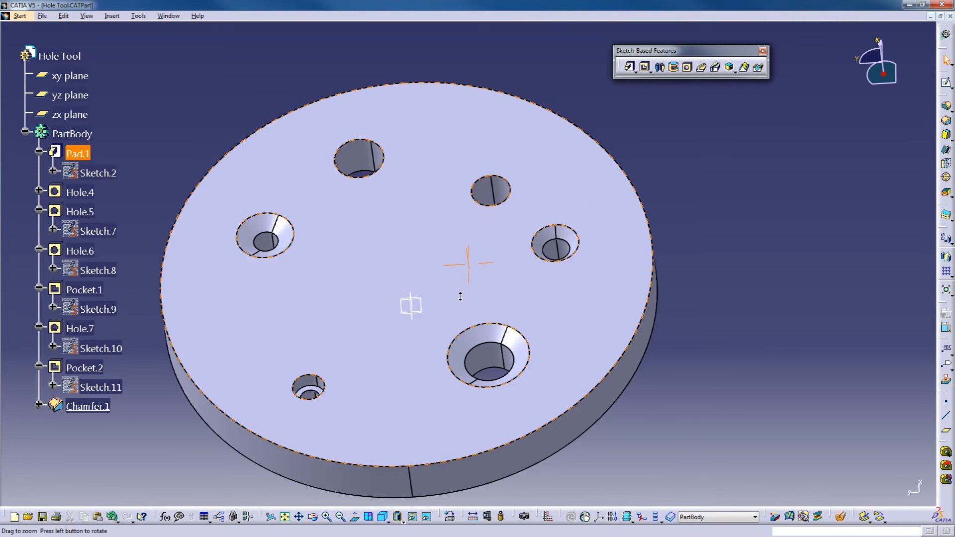
pyautogui.click(687, 66)
pyautogui.click(407, 273)
pyautogui.click(718, 199)
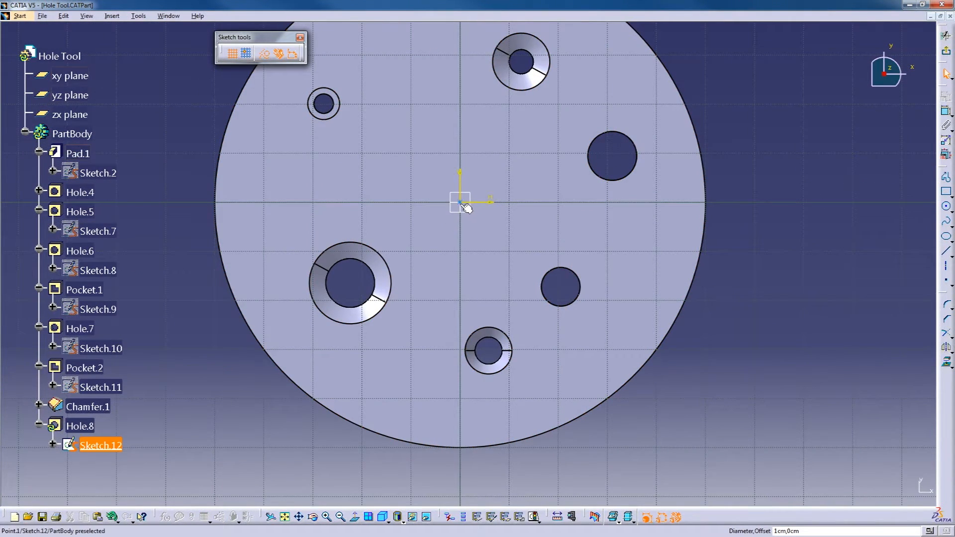
pyautogui.click(387, 169)
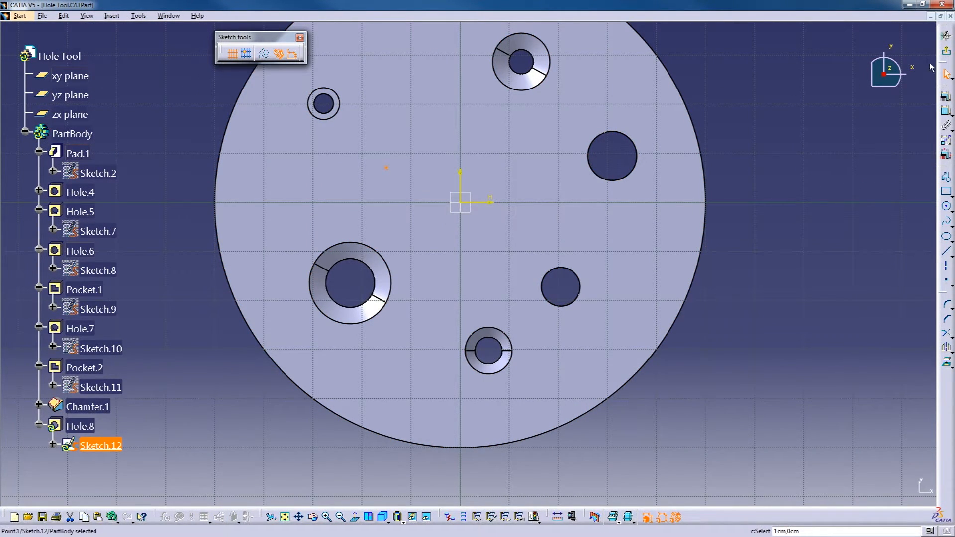
pyautogui.click(946, 36)
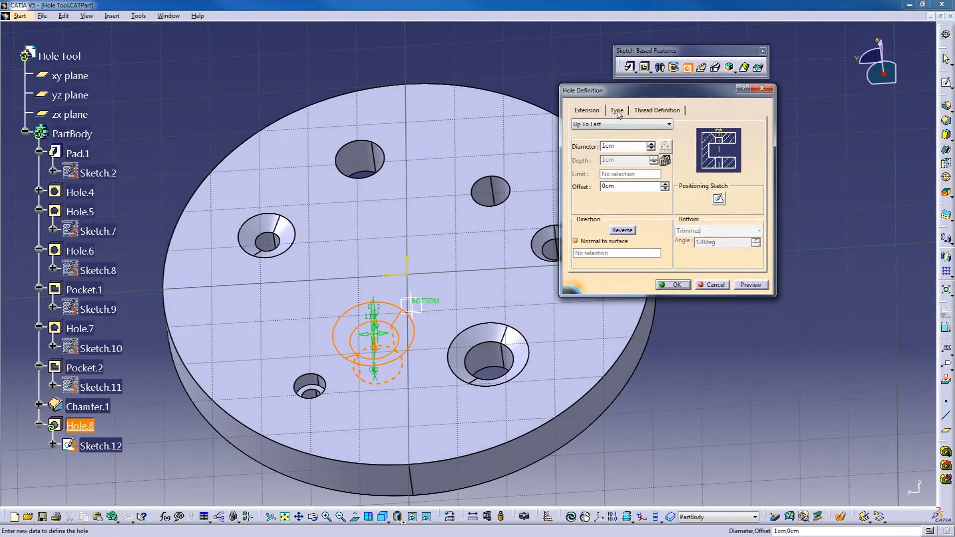
# Make the hole Counterdrilled with a 1.5 cm diameter, 0.2 cm depth and 118-degree angle, and create it.
pyautogui.click(618, 113)
pyautogui.click(621, 124)
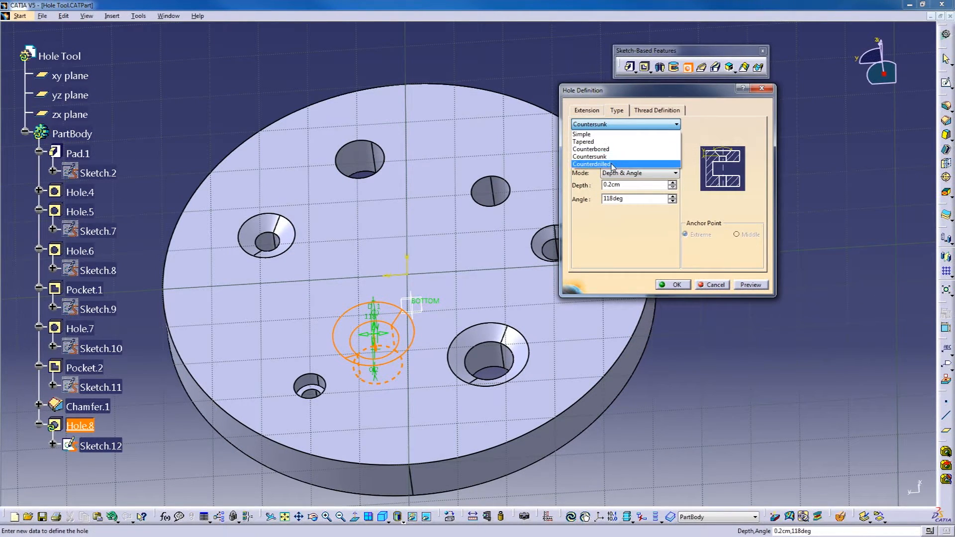
pyautogui.click(613, 166)
pyautogui.moveTo(479, 312); pyautogui.dragTo(384, 277, button='middle')
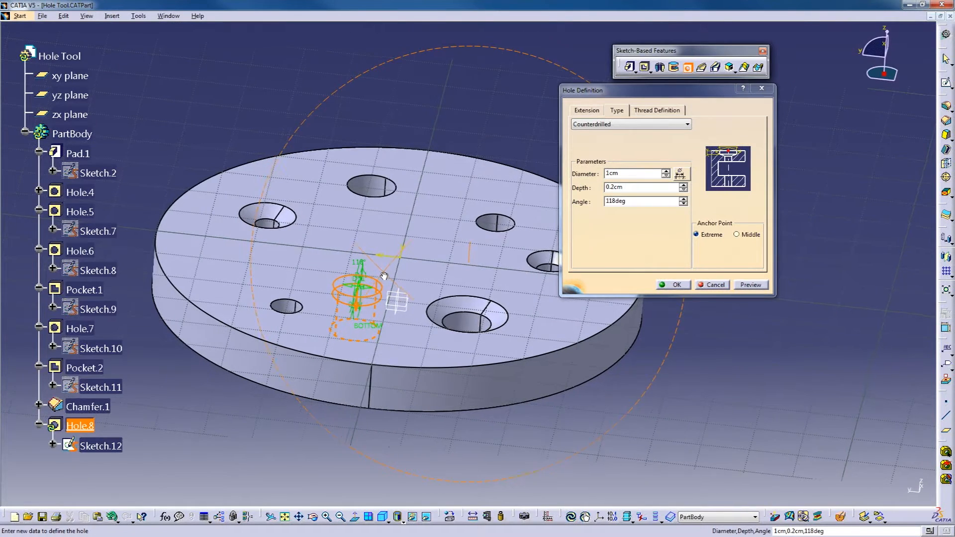
pyautogui.moveTo(631, 174); pyautogui.dragTo(575, 170)
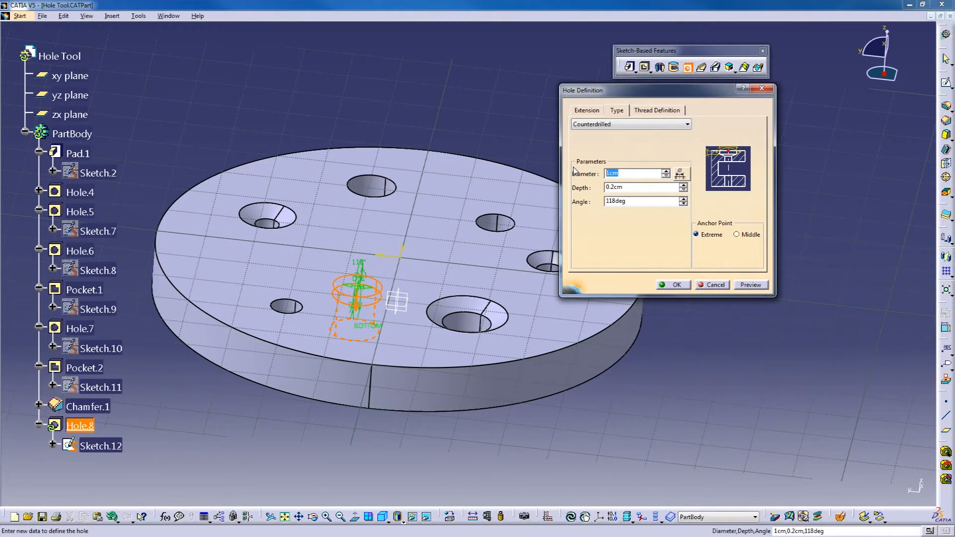
pyautogui.press('BackSpace')
pyautogui.write('1.5')
pyautogui.click(624, 188)
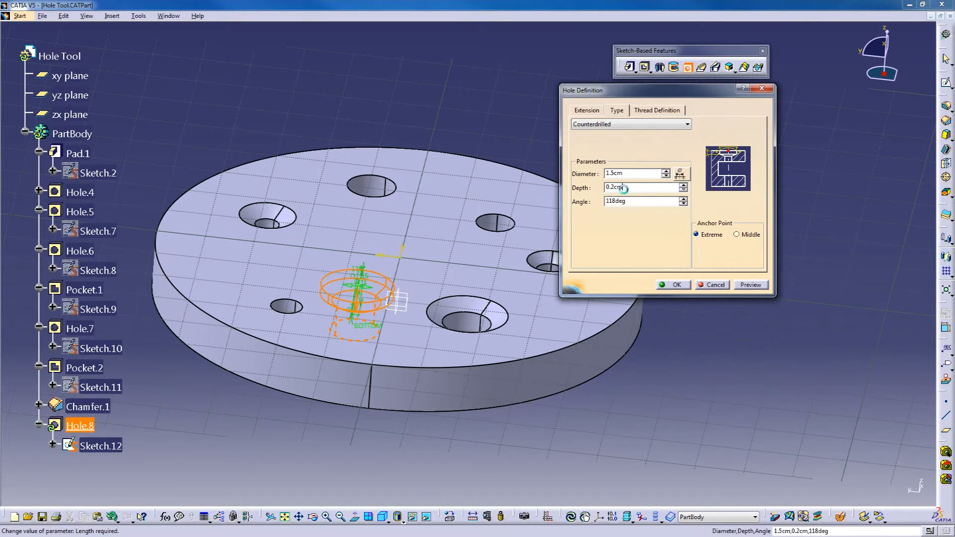
pyautogui.moveTo(399, 307); pyautogui.dragTo(379, 243, button='middle')
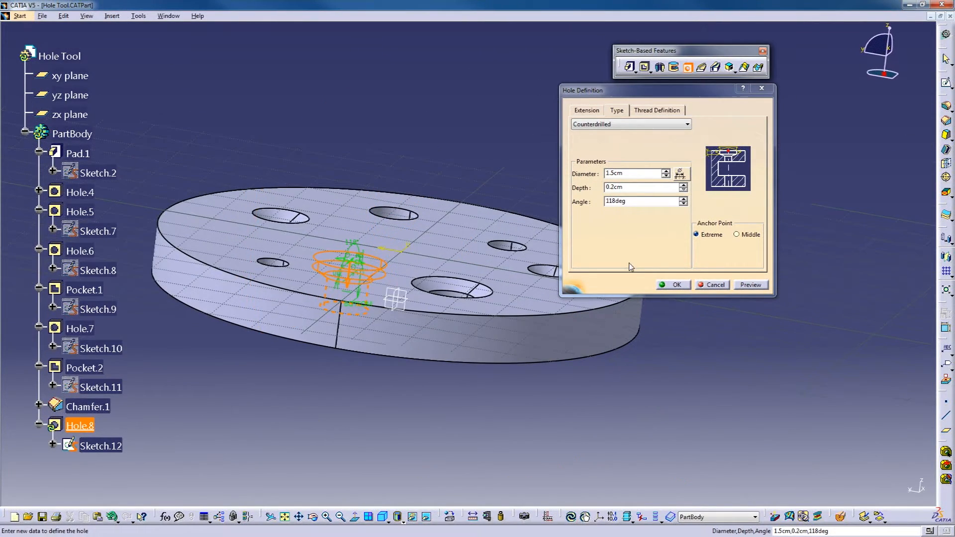
pyautogui.click(676, 285)
# Sketch a small circle on the top face near the rim, toward positive X and slightly negative Y, and cut it as an Up to last pocket.
pyautogui.moveTo(388, 164); pyautogui.dragTo(391, 255, button='middle')
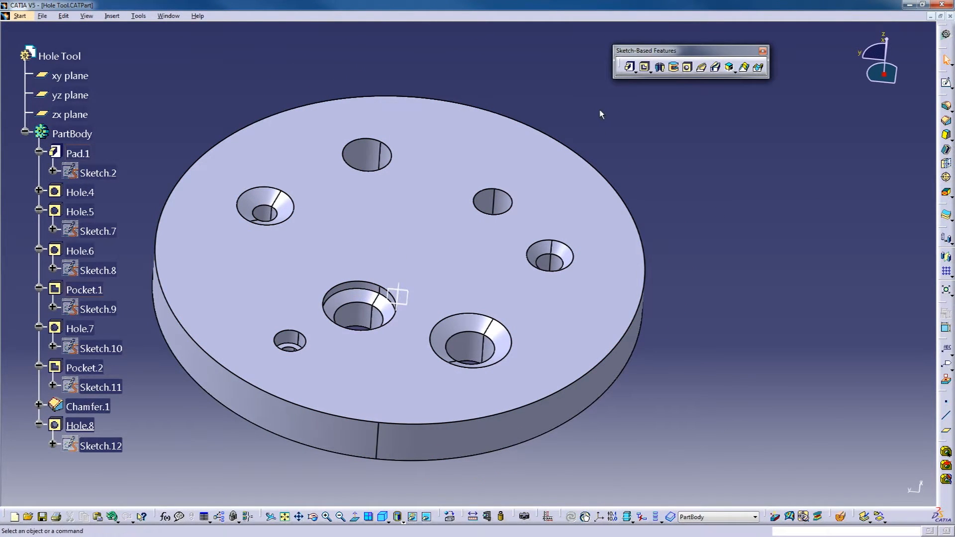
pyautogui.click(946, 82)
pyautogui.click(478, 156)
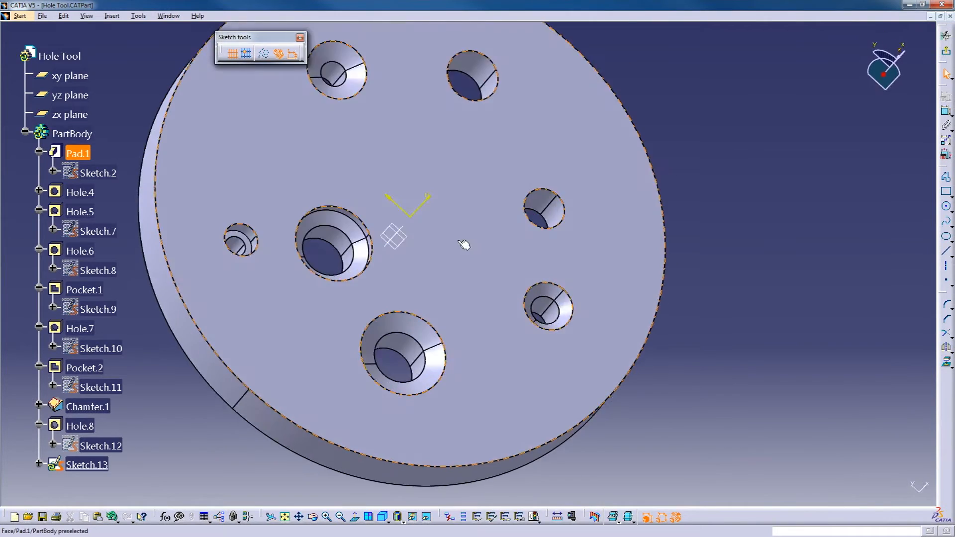
pyautogui.click(947, 206)
pyautogui.click(642, 242)
pyautogui.click(659, 256)
pyautogui.click(946, 50)
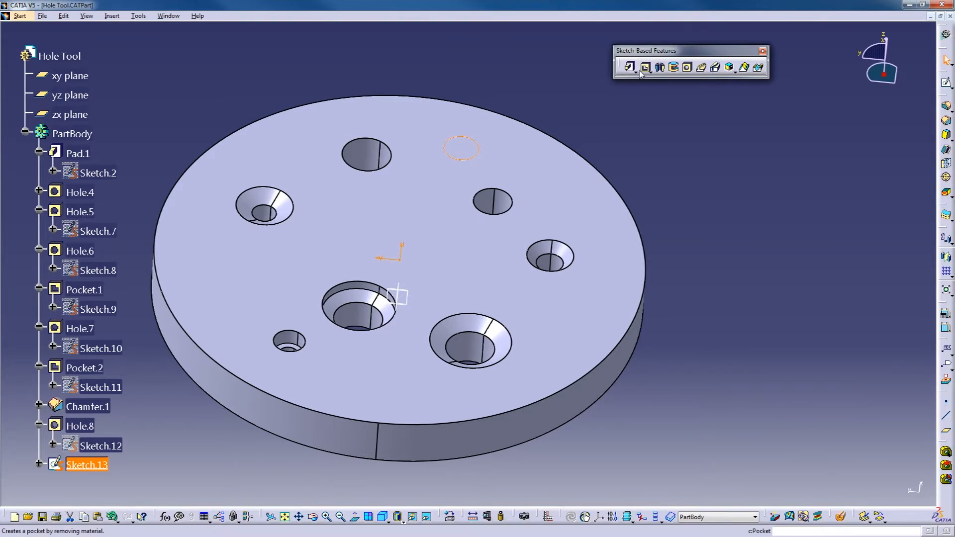
pyautogui.click(645, 67)
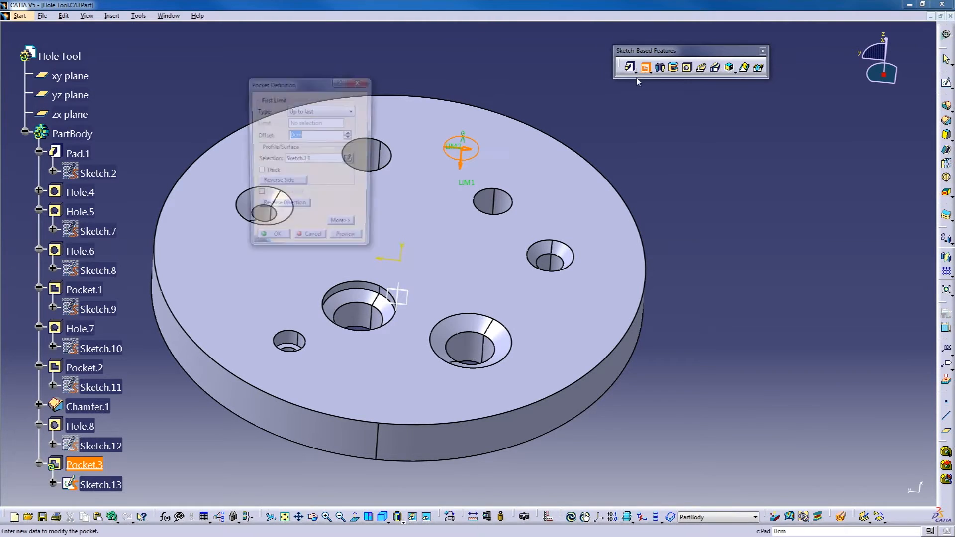
pyautogui.click(275, 234)
# Start a sketch on the disc's top face and draw a circle of about 0.51 cm radius around the new pocket near the rim.
pyautogui.click(493, 142)
pyautogui.click(946, 82)
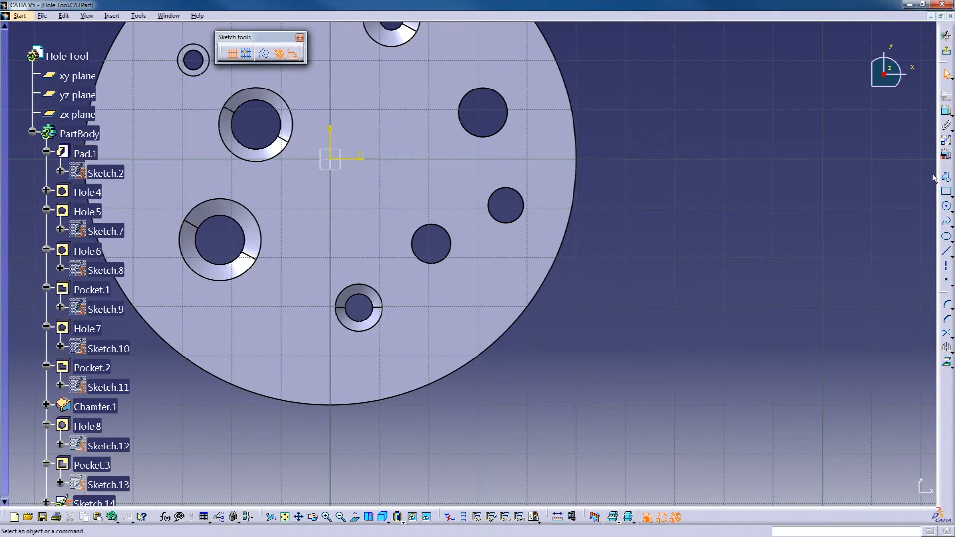
pyautogui.click(946, 206)
pyautogui.click(506, 206)
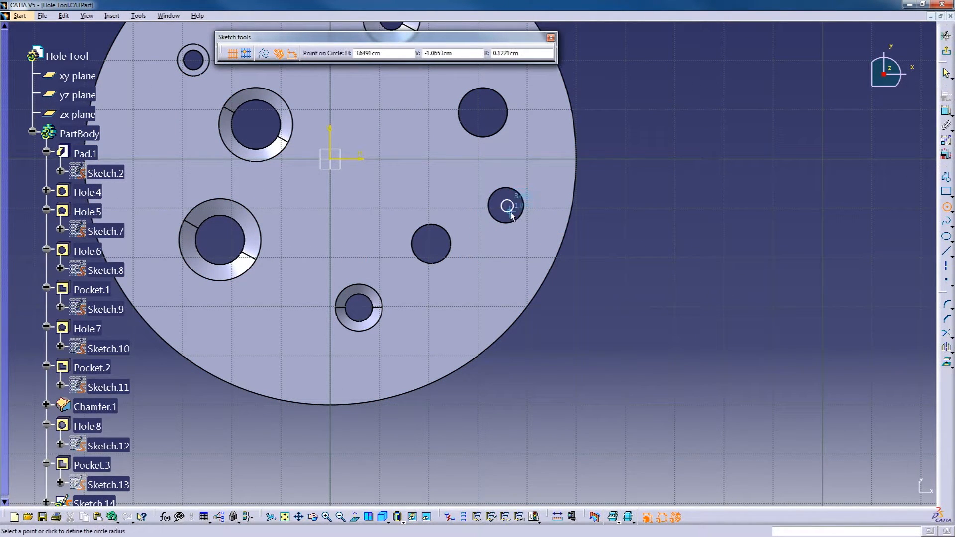
pyautogui.click(524, 223)
# Constrain the sketched circle to be concentric with the edge of the pocket it surrounds.
pyautogui.click(946, 113)
pyautogui.click(523, 198)
pyautogui.click(522, 200)
pyautogui.rightClick(647, 145)
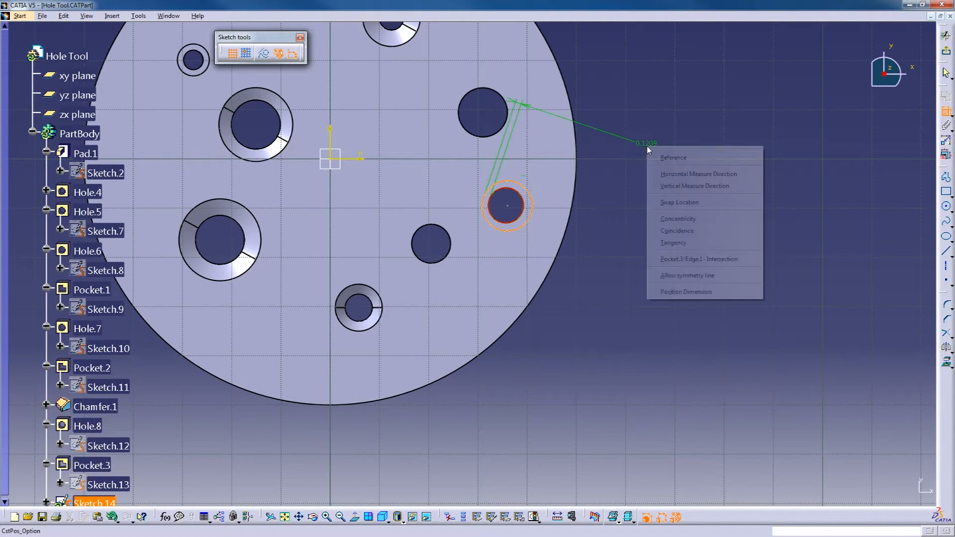
pyautogui.click(681, 220)
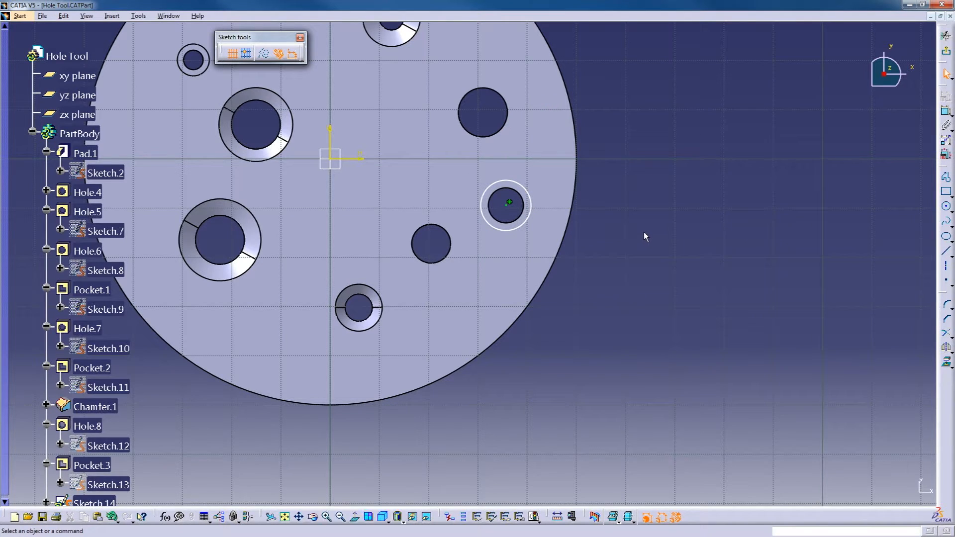
# Dimension the sketched circle as a diameter and set it to 1 cm.
pyautogui.click(947, 113)
pyautogui.click(530, 214)
pyautogui.click(593, 144)
pyautogui.doubleClick(597, 134)
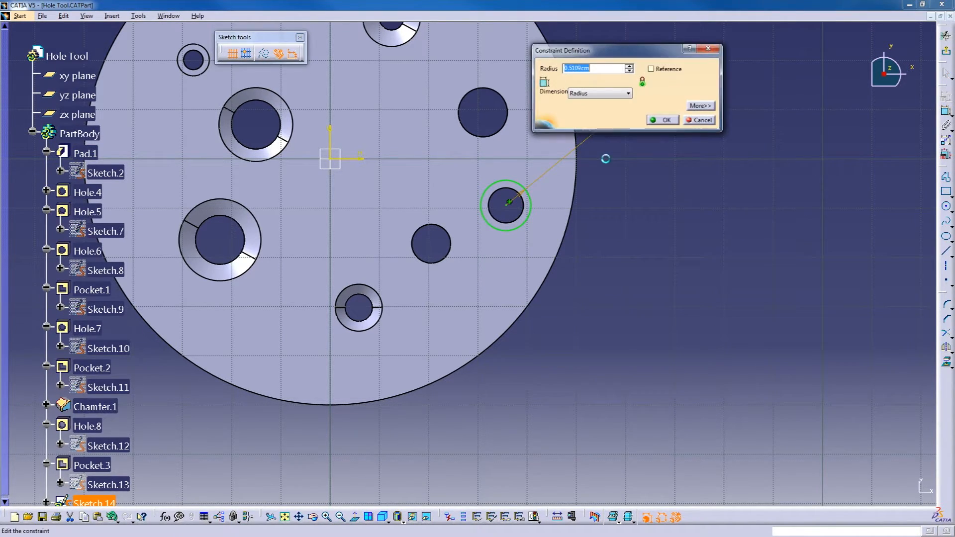
pyautogui.click(621, 93)
pyautogui.click(610, 111)
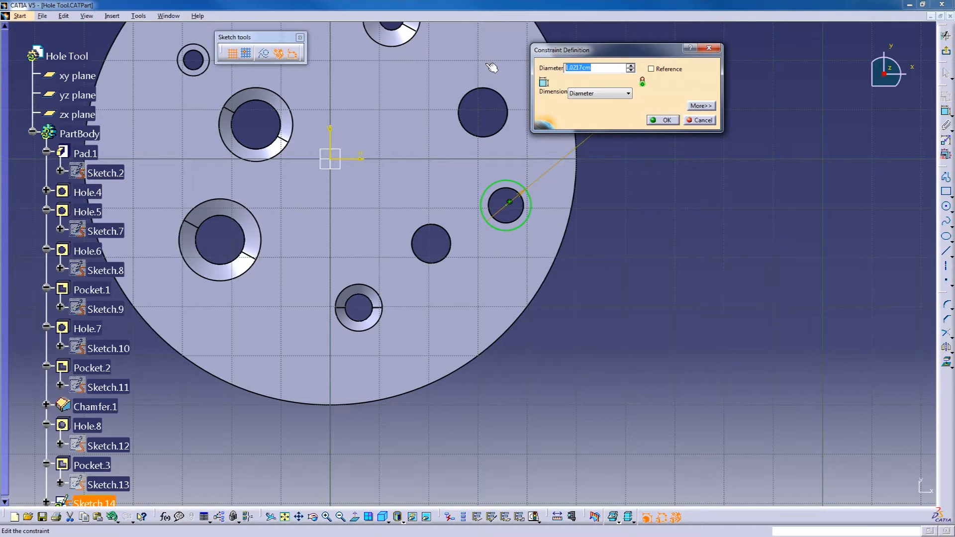
pyautogui.press('Return')
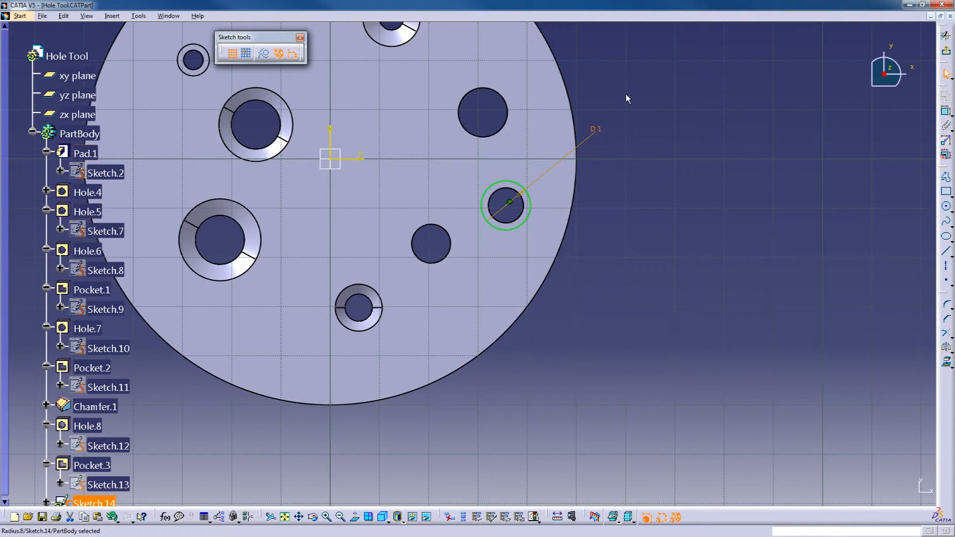
# Cut the 1 cm circle around the small rim pocket as a pocket 0.2 cm deep.
pyautogui.click(946, 50)
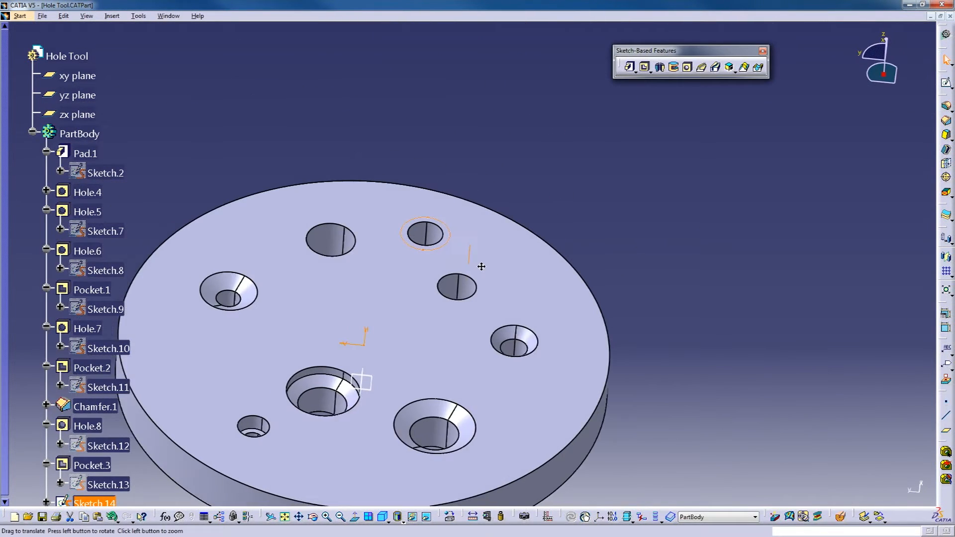
pyautogui.moveTo(520, 251); pyautogui.dragTo(527, 219, button='middle')
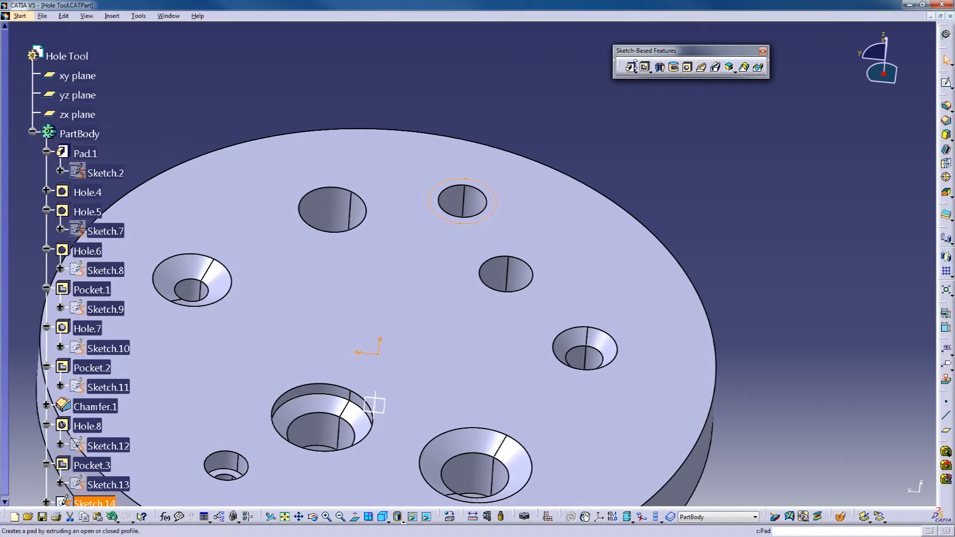
pyautogui.click(646, 67)
pyautogui.click(321, 110)
pyautogui.click(306, 119)
pyautogui.moveTo(317, 124); pyautogui.dragTo(270, 126)
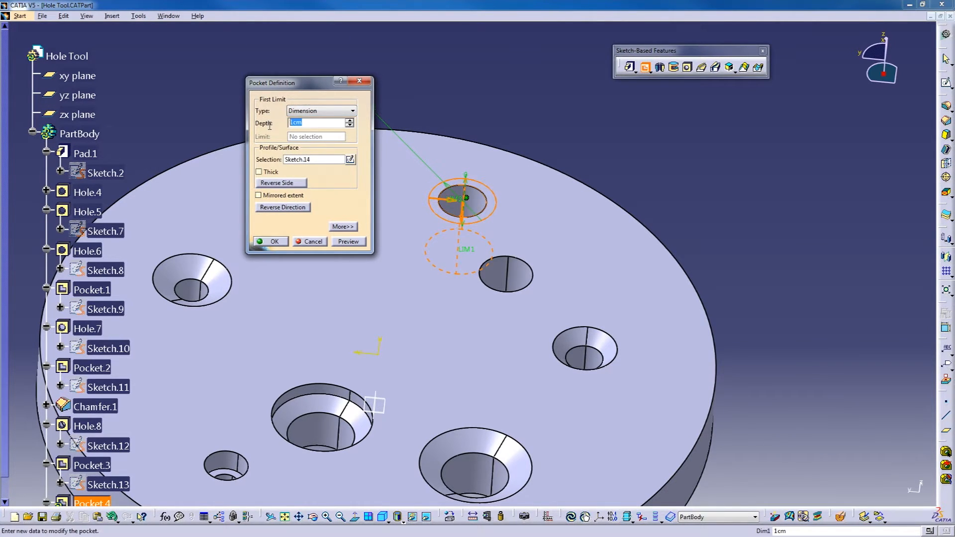
pyautogui.write('.2')
pyautogui.press('Return')
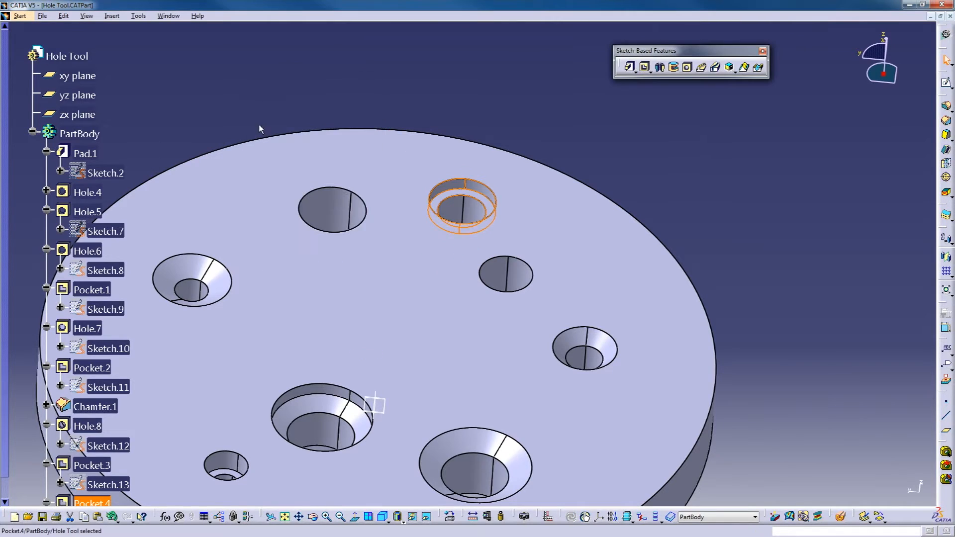
pyautogui.click(627, 100)
# Chamfer the inner circular edge at the floor of the new stepped pocket at 45 degrees.
pyautogui.moveTo(515, 79); pyautogui.dragTo(520, 107, button='middle')
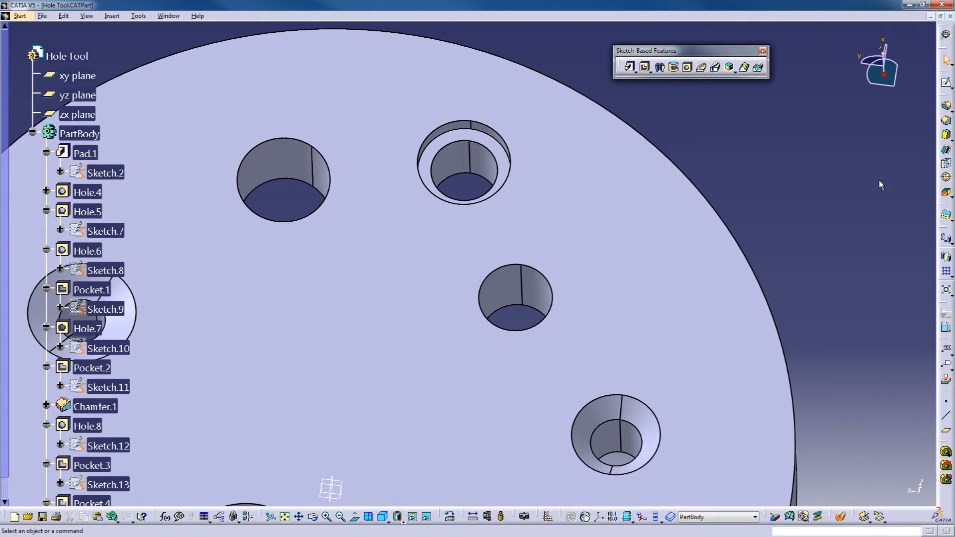
pyautogui.click(947, 121)
pyautogui.click(428, 144)
pyautogui.moveTo(412, 226); pyautogui.dragTo(422, 155, button='middle')
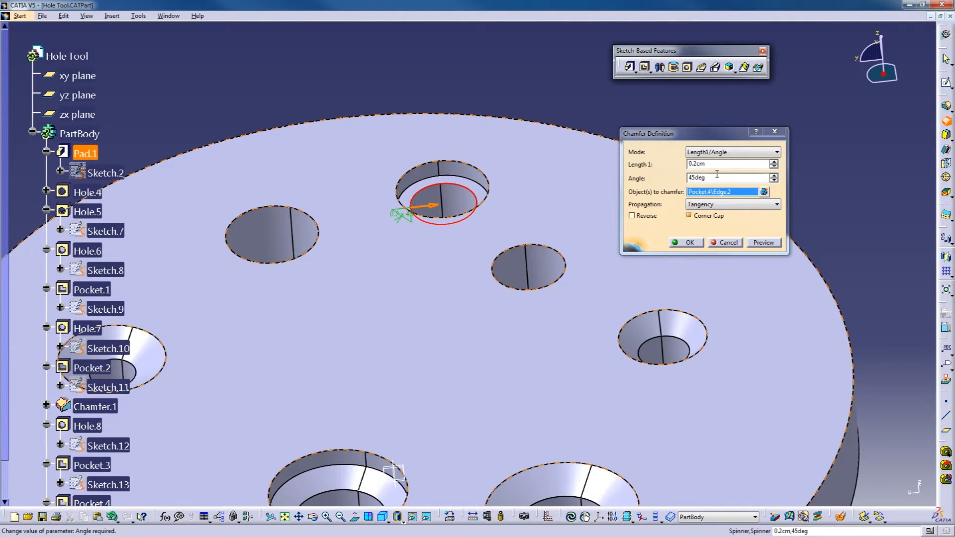
pyautogui.click(690, 242)
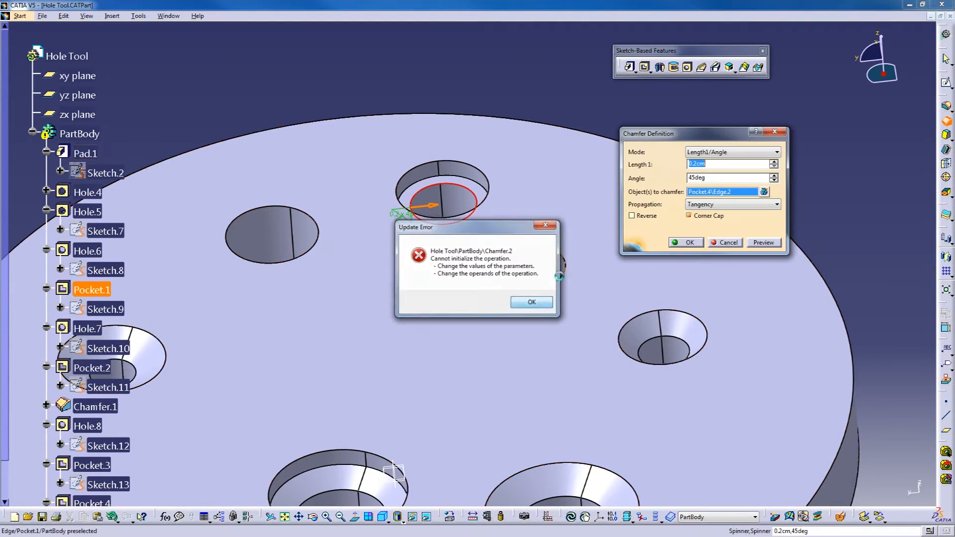
pyautogui.press('Return')
pyautogui.press('Return')
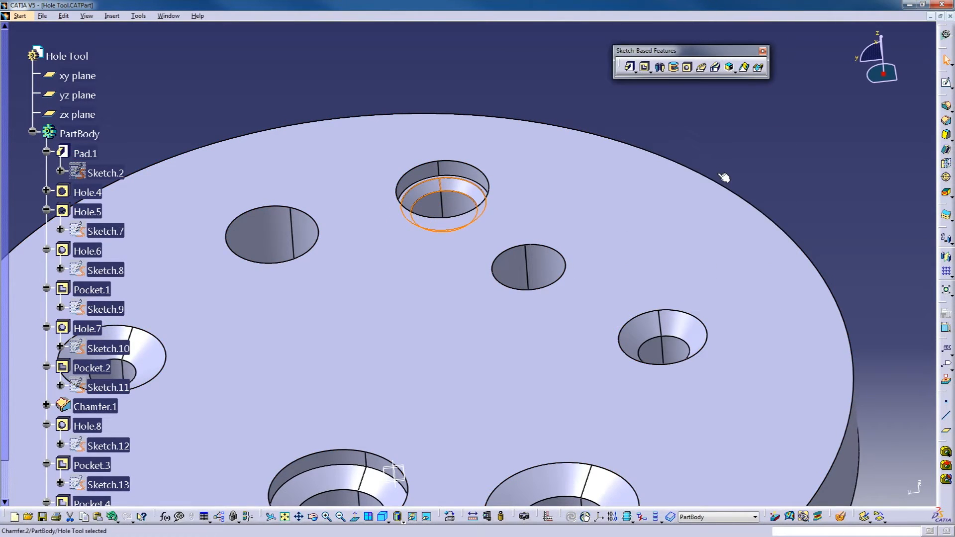
# Examine the finished pocket-and-chamfer hole alongside the other holes on the disc, and collapse the PartBody tree.
pyautogui.moveTo(354, 160); pyautogui.dragTo(420, 180, button='middle')
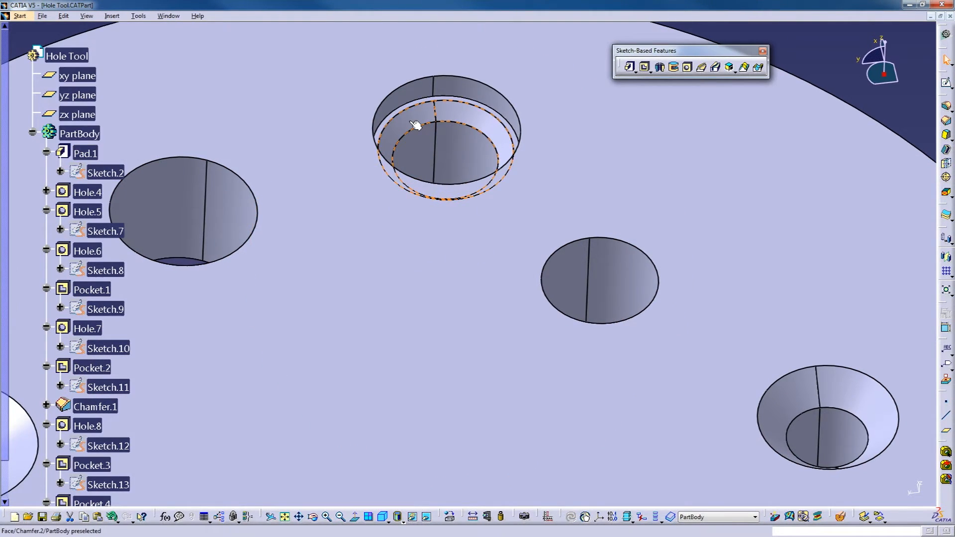
pyautogui.moveTo(427, 123); pyautogui.dragTo(429, 170, button='middle')
pyautogui.moveTo(571, 146); pyautogui.dragTo(468, 299, button='middle')
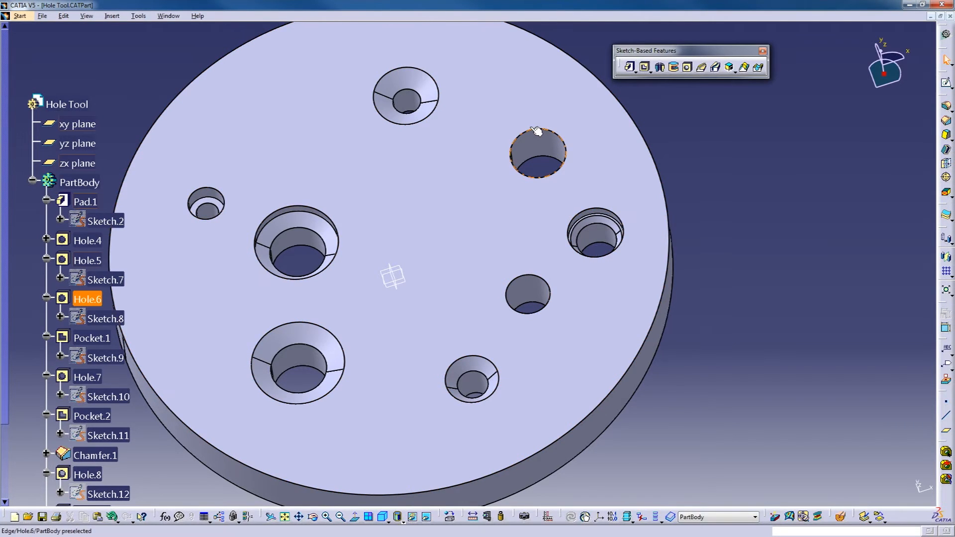
pyautogui.moveTo(381, 250); pyautogui.dragTo(343, 214, button='middle')
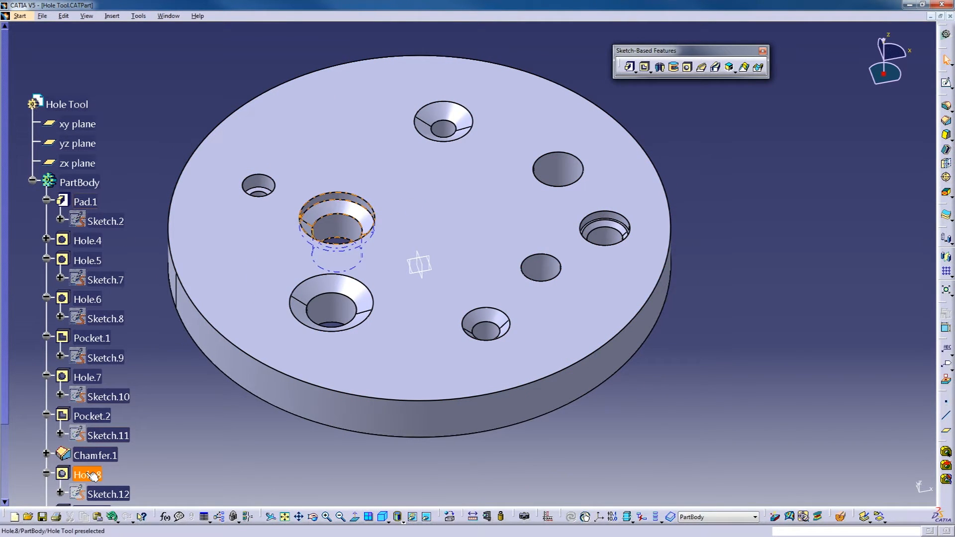
pyautogui.moveTo(437, 265); pyautogui.dragTo(388, 288, button='middle')
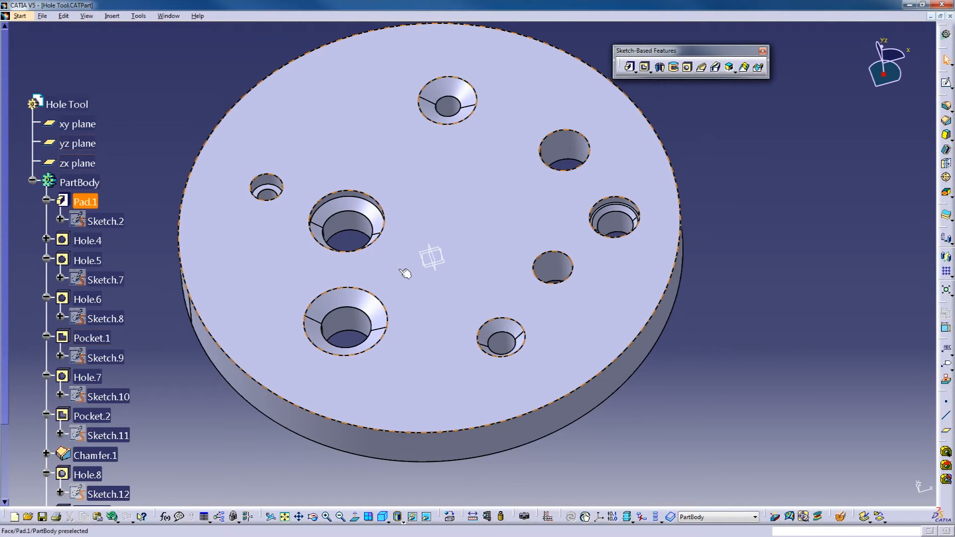
pyautogui.moveTo(443, 243); pyautogui.dragTo(463, 277, button='middle')
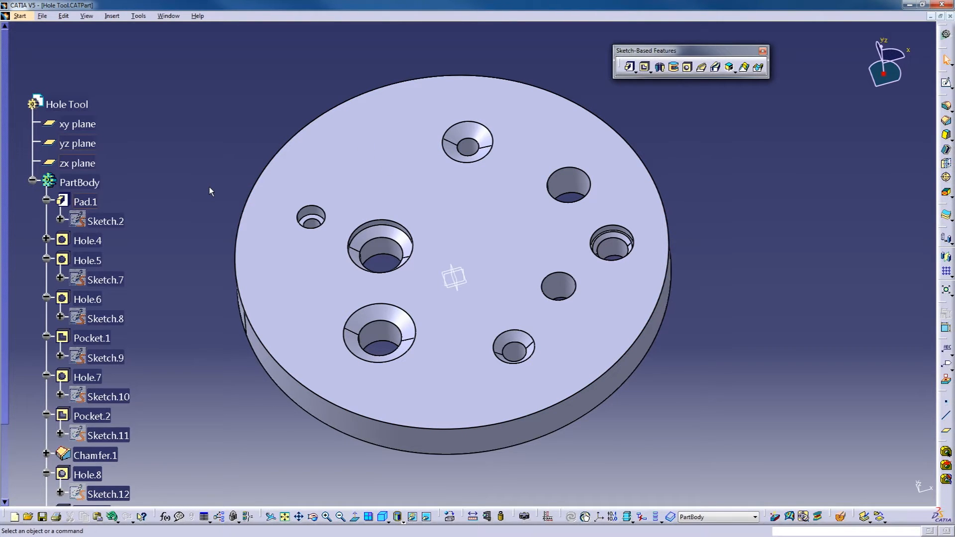
pyautogui.click(32, 181)
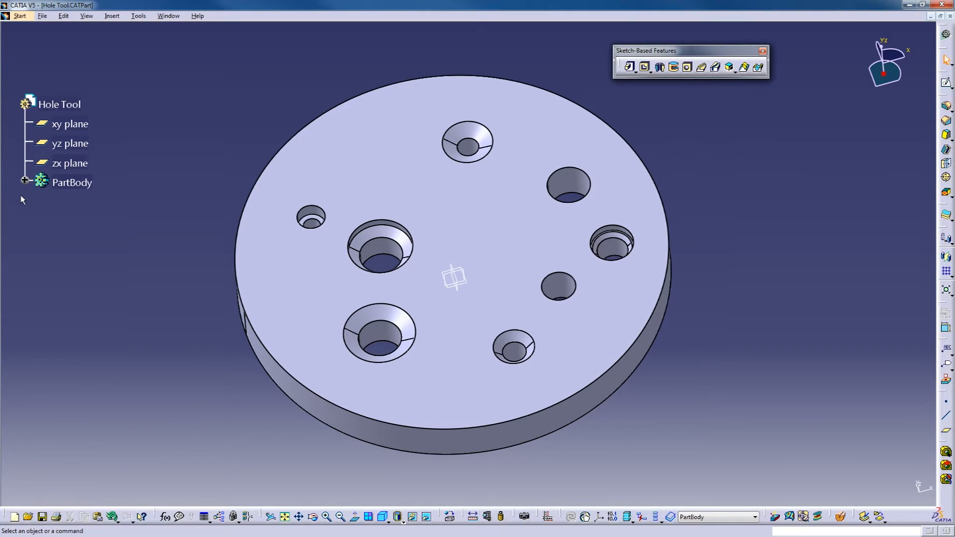
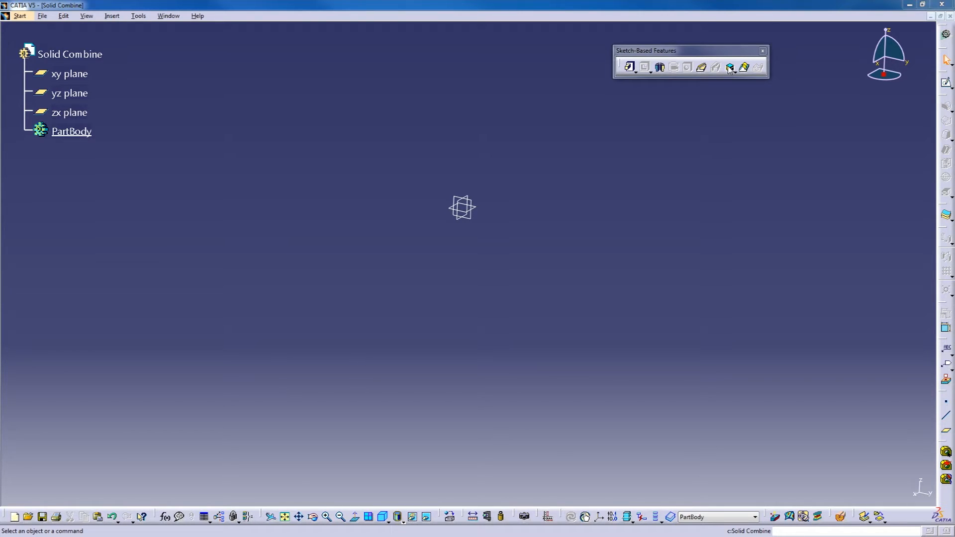
# Insert a geometrical set named Planes in the empty Solid Combine part.
pyautogui.moveTo(487, 247); pyautogui.dragTo(363, 204, button='middle')
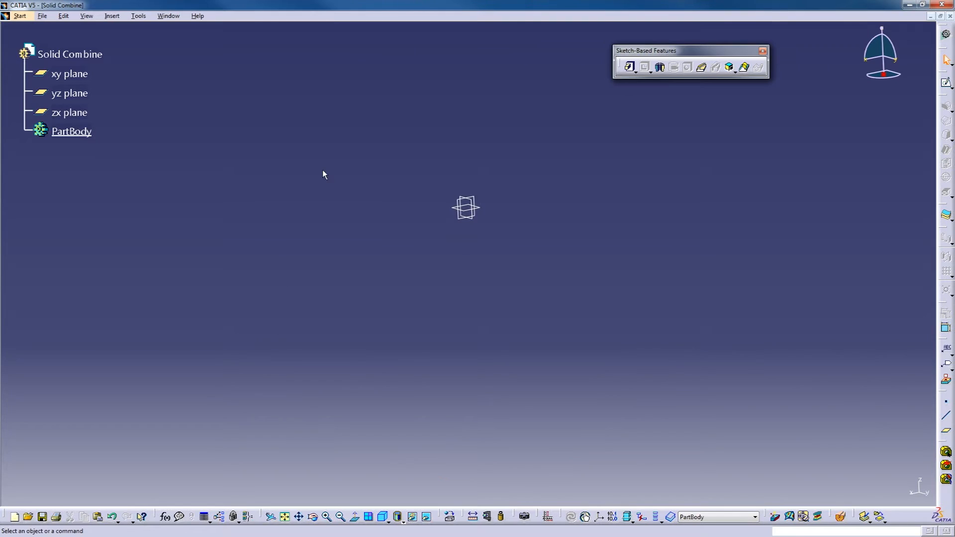
pyautogui.moveTo(287, 218); pyautogui.dragTo(425, 288, button='middle')
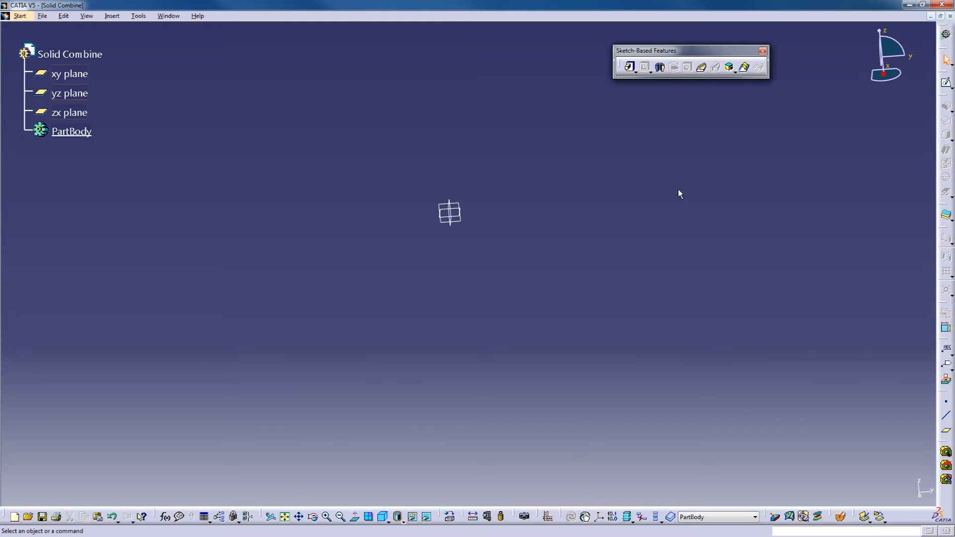
pyautogui.moveTo(609, 262)
pyautogui.mouseDown(button='middle')
pyautogui.moveTo(433, 299)
pyautogui.moveTo(478, 266)
pyautogui.moveTo(403, 320)
pyautogui.moveTo(425, 284)
pyautogui.mouseUp(button='middle')
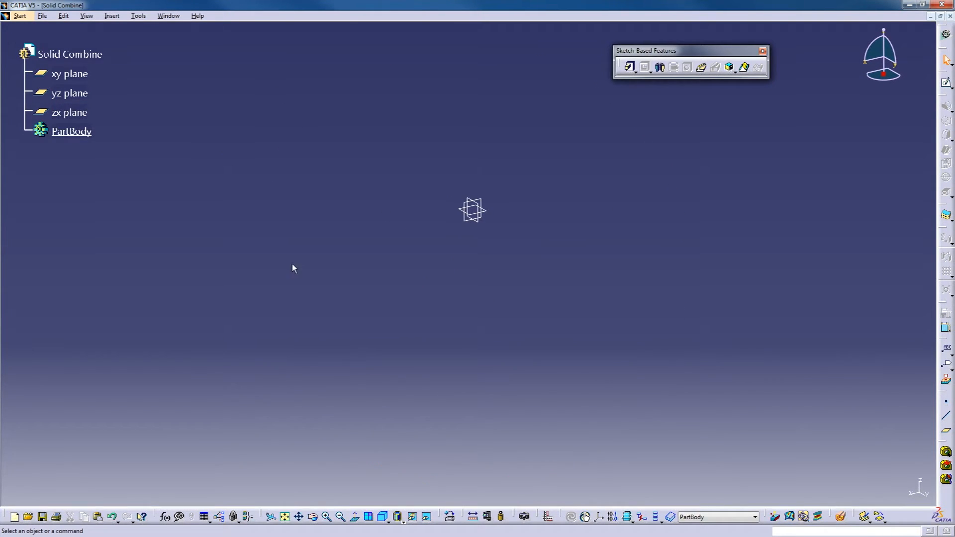
pyautogui.click(112, 17)
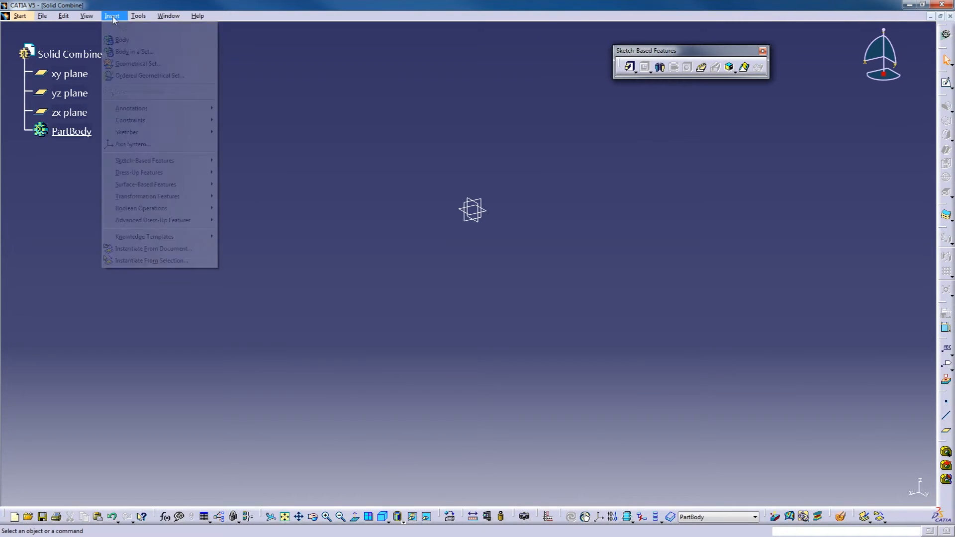
pyautogui.click(141, 63)
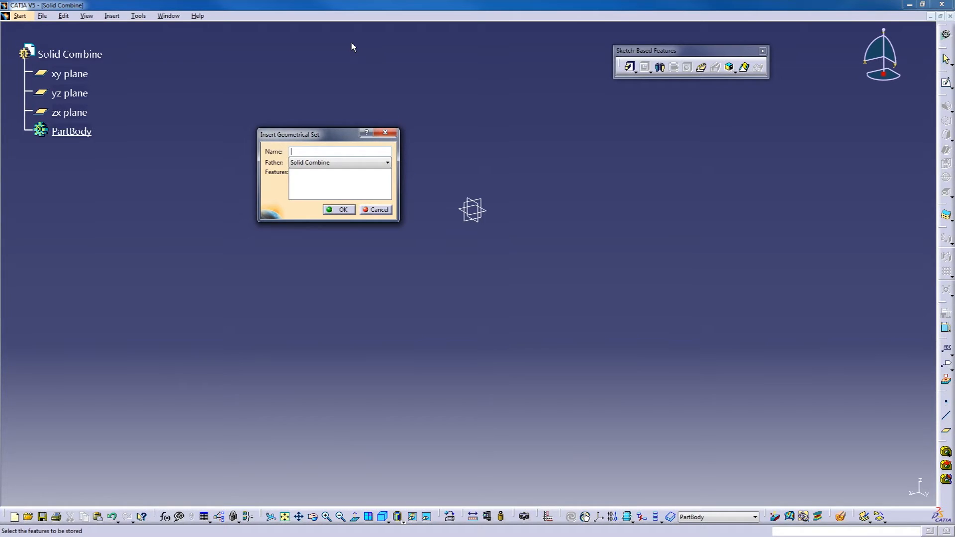
pyautogui.write('Planes')
pyautogui.press('Return')
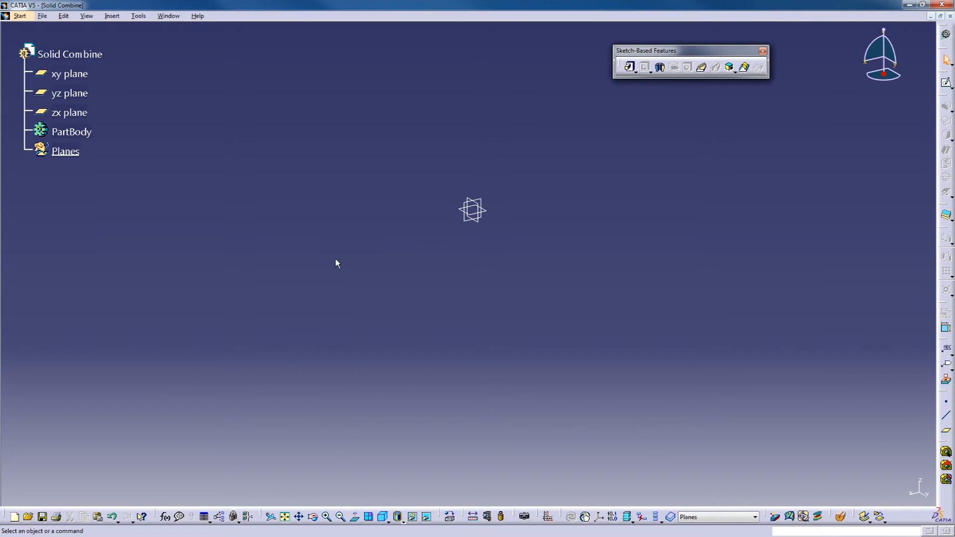
# Create a plane offset 7 cm from the yz plane in the Planes set.
pyautogui.click(947, 432)
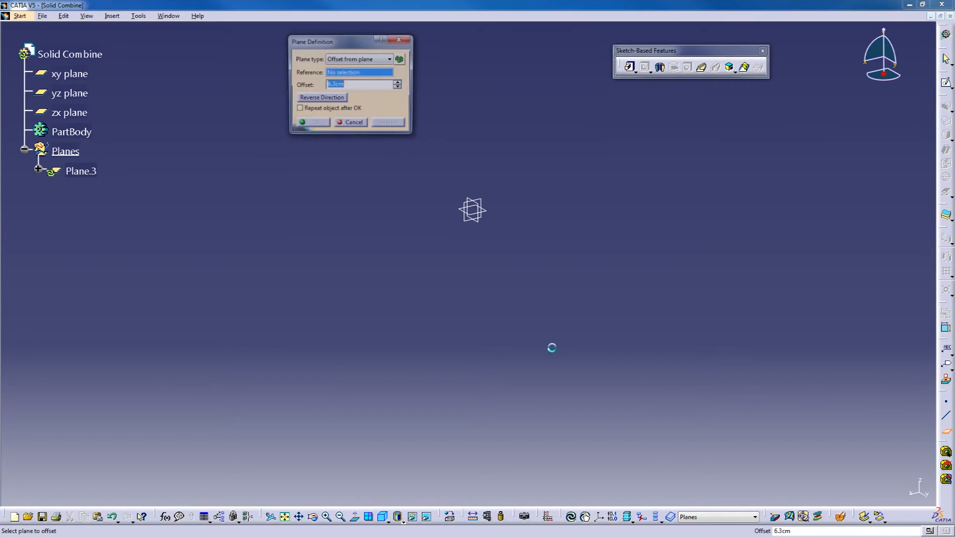
pyautogui.click(478, 222)
pyautogui.click(371, 84)
pyautogui.press('Return')
# Create a second plane offset 7 cm from the zx plane in the Planes set.
pyautogui.moveTo(285, 232); pyautogui.dragTo(388, 226, button='middle')
pyautogui.click(463, 218)
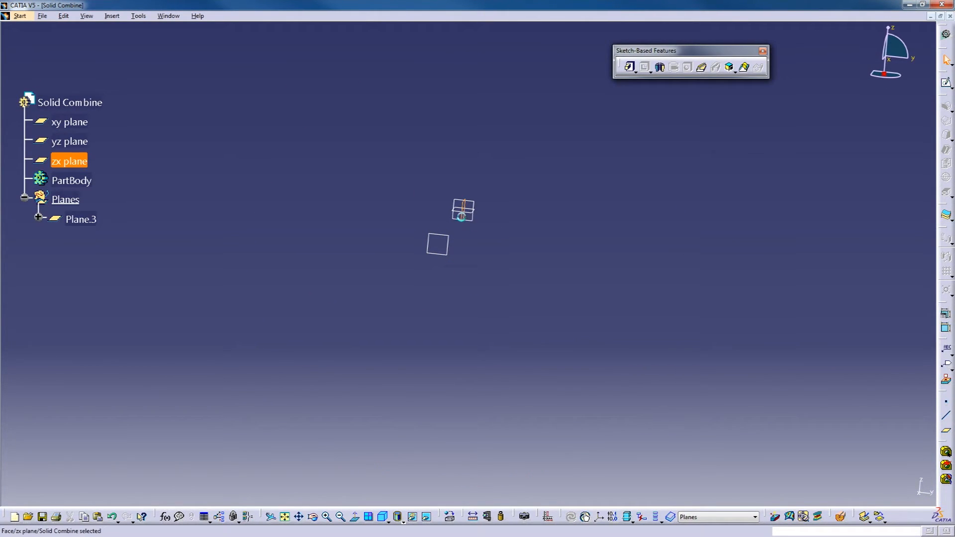
pyautogui.click(948, 434)
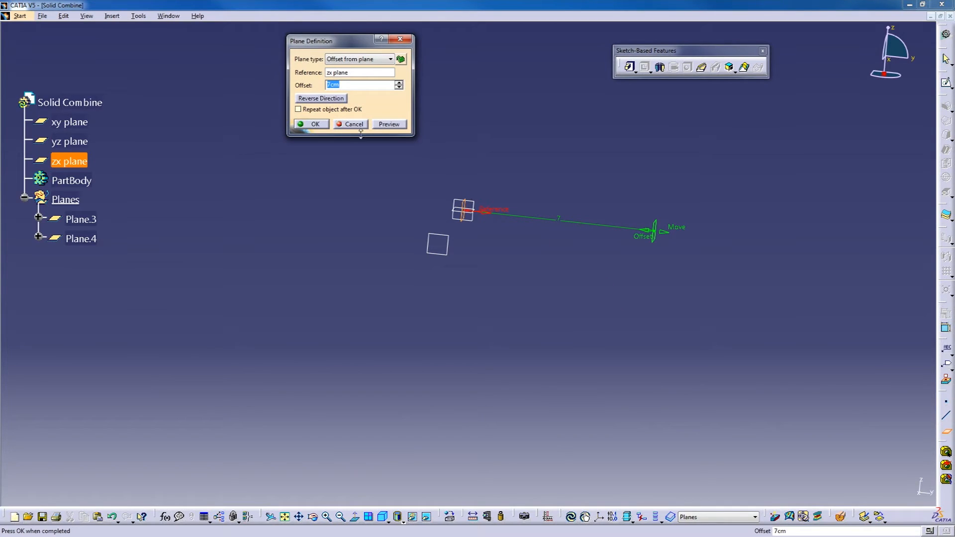
pyautogui.click(312, 124)
# Make PartBody the in-work object and start a sketch on the plane offset from the yz plane.
pyautogui.moveTo(662, 203); pyautogui.dragTo(333, 312, button='middle')
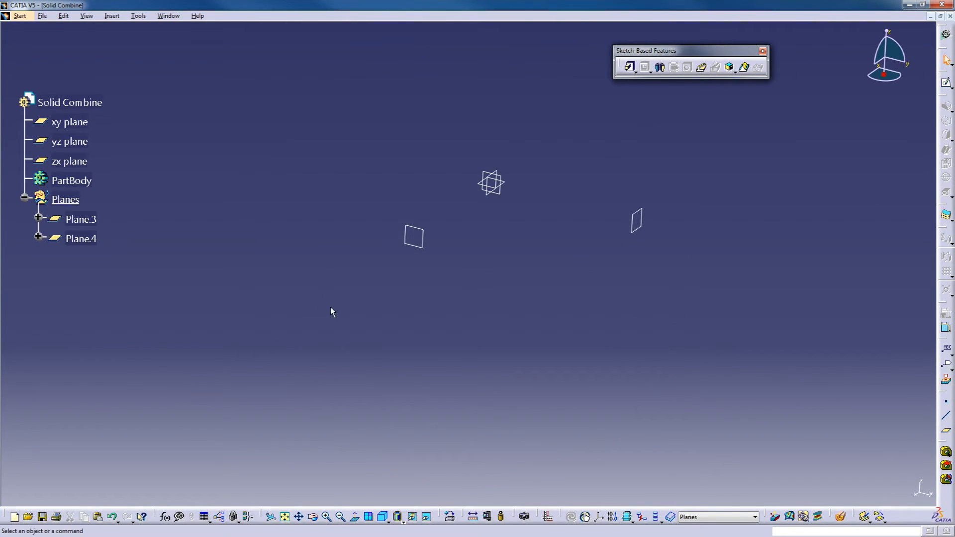
pyautogui.rightClick(84, 185)
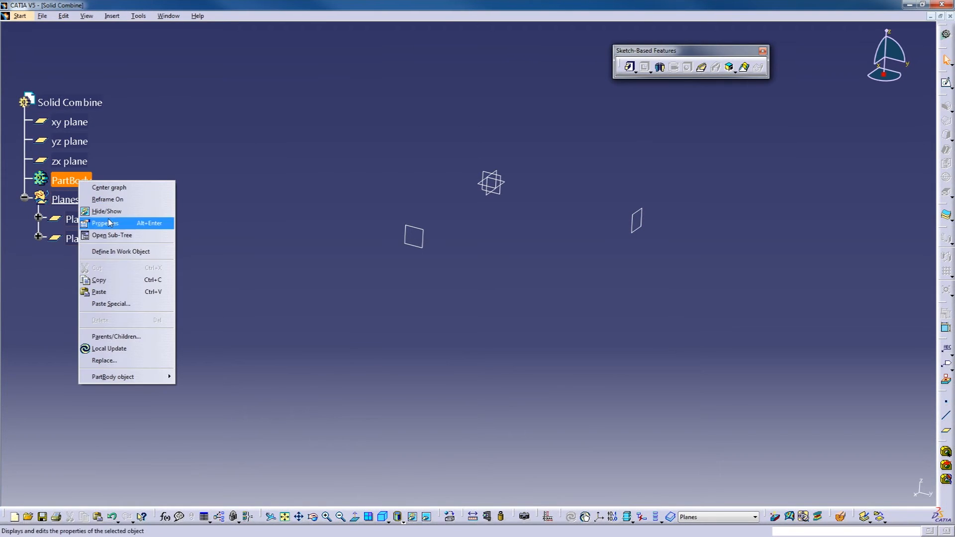
pyautogui.click(129, 251)
pyautogui.moveTo(407, 281); pyautogui.dragTo(435, 262, button='middle')
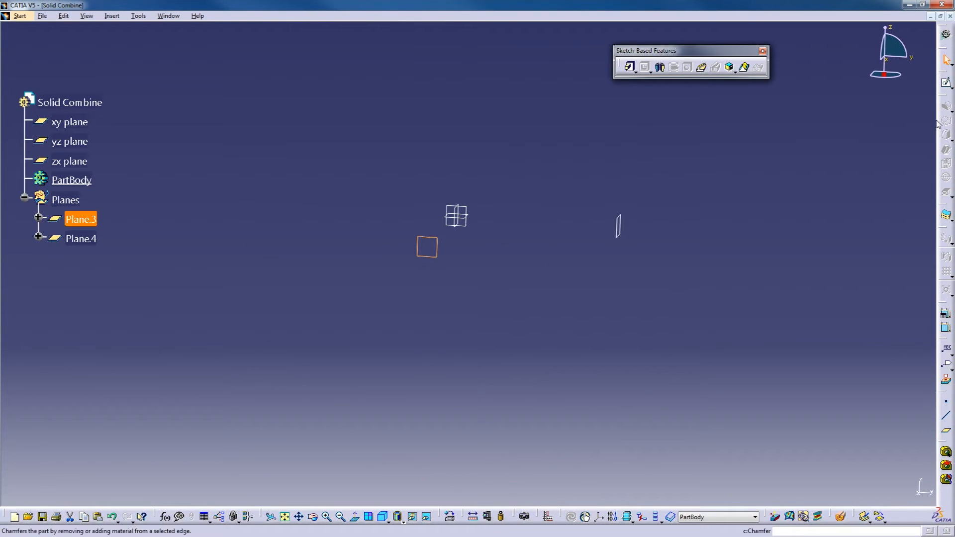
pyautogui.click(943, 84)
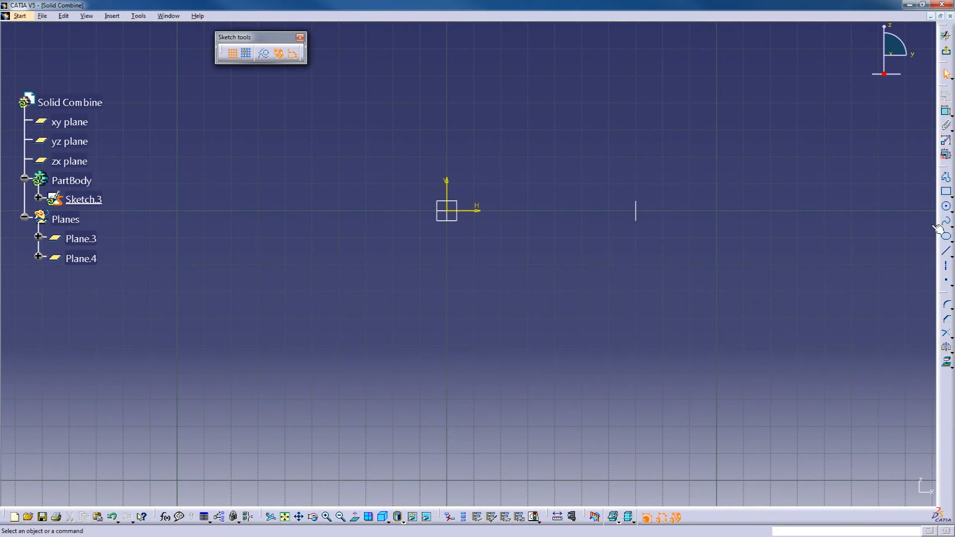
# Sketch a closed profile around the origin from five straight lines and a large arc on the upper side, and exit the sketch.
pyautogui.click(947, 178)
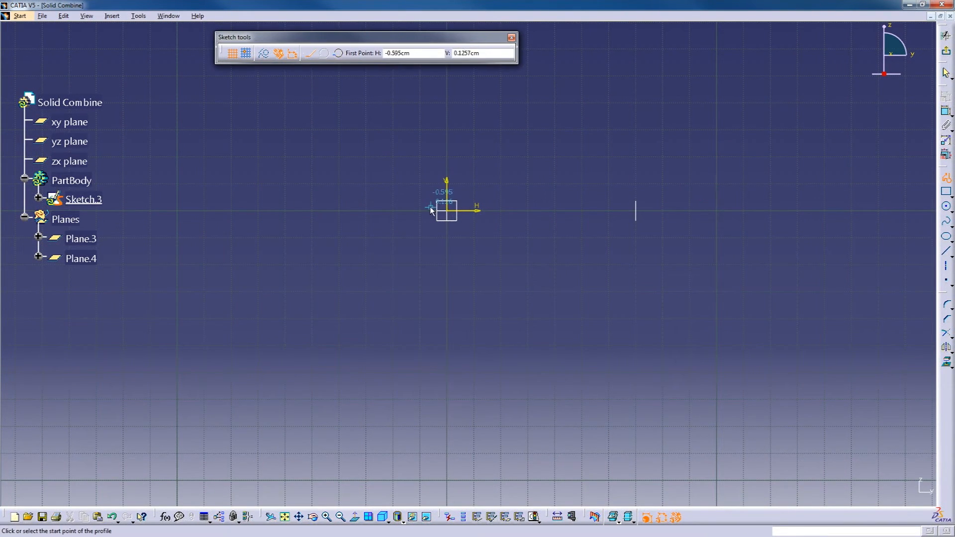
pyautogui.click(423, 126)
pyautogui.click(327, 238)
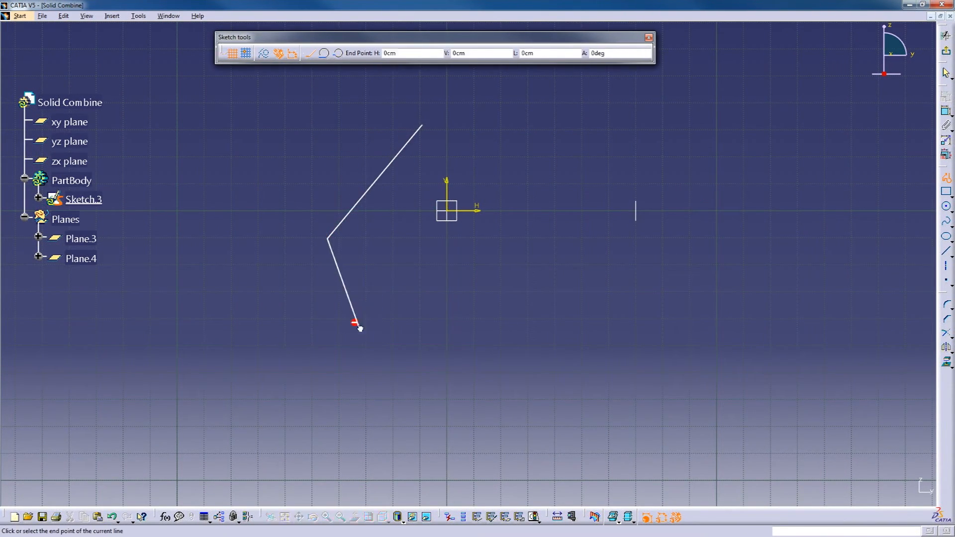
pyautogui.click(489, 334)
pyautogui.click(481, 287)
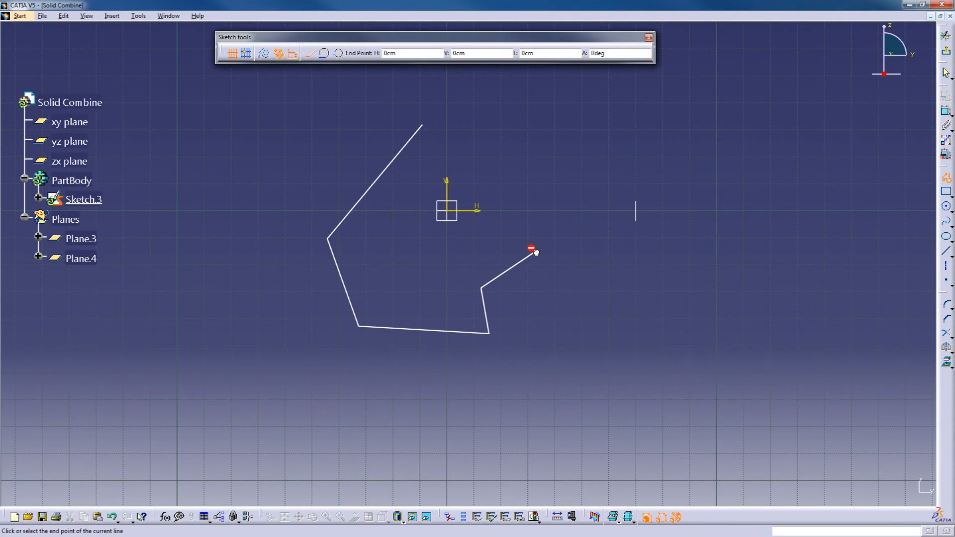
pyautogui.click(422, 125)
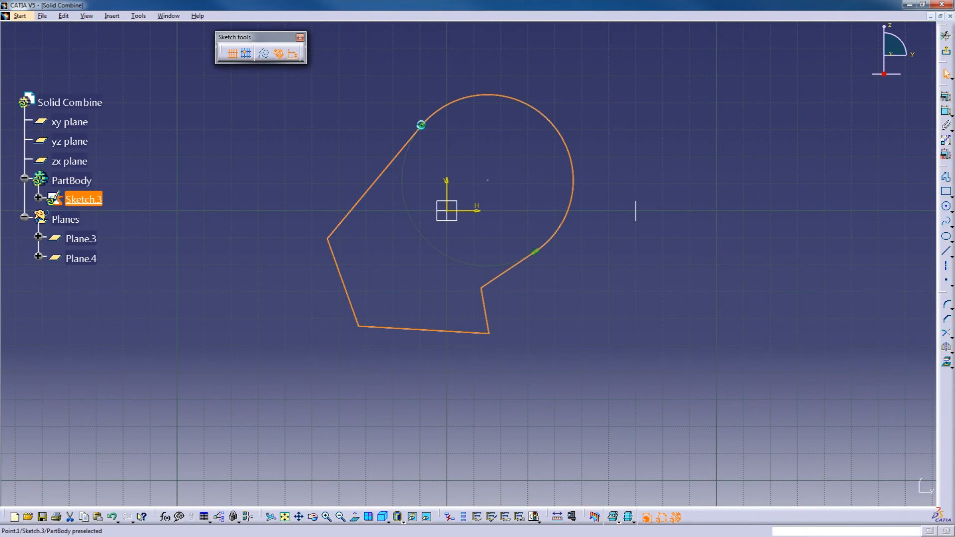
pyautogui.click(946, 51)
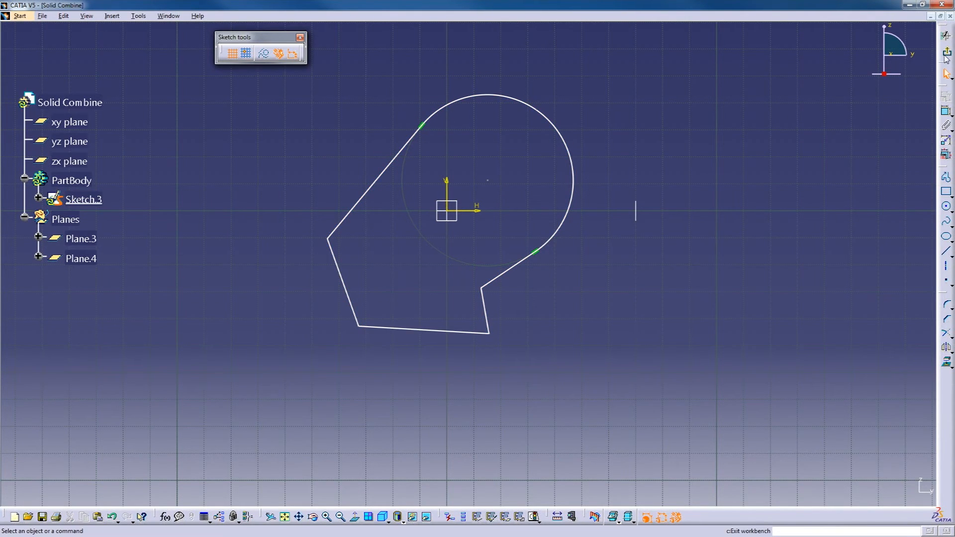
# Start a sketch on the plane offset from the zx plane.
pyautogui.moveTo(537, 286)
pyautogui.mouseDown(button='middle')
pyautogui.moveTo(565, 279)
pyautogui.moveTo(305, 313)
pyautogui.moveTo(352, 334)
pyautogui.moveTo(489, 316)
pyautogui.moveTo(393, 320)
pyautogui.moveTo(351, 296)
pyautogui.mouseUp(button='middle')
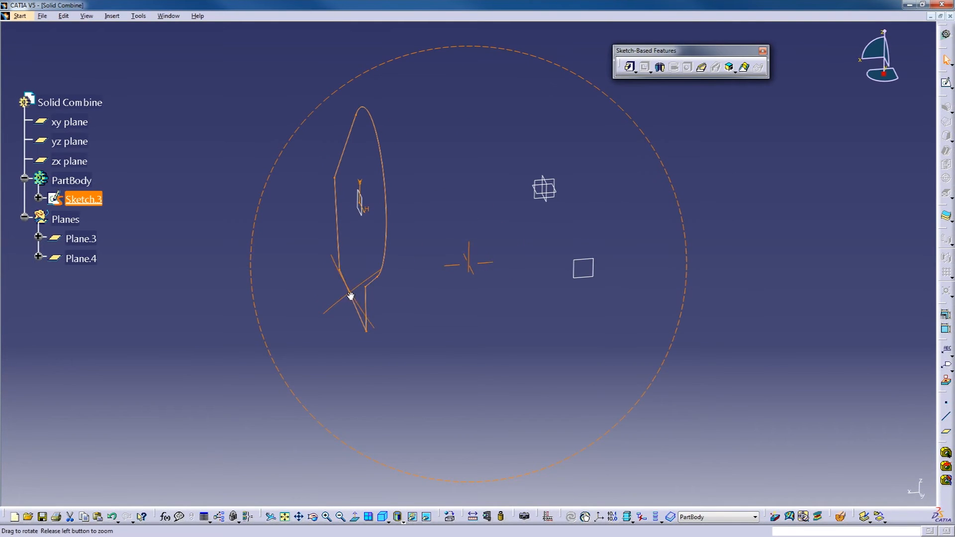
pyautogui.click(581, 279)
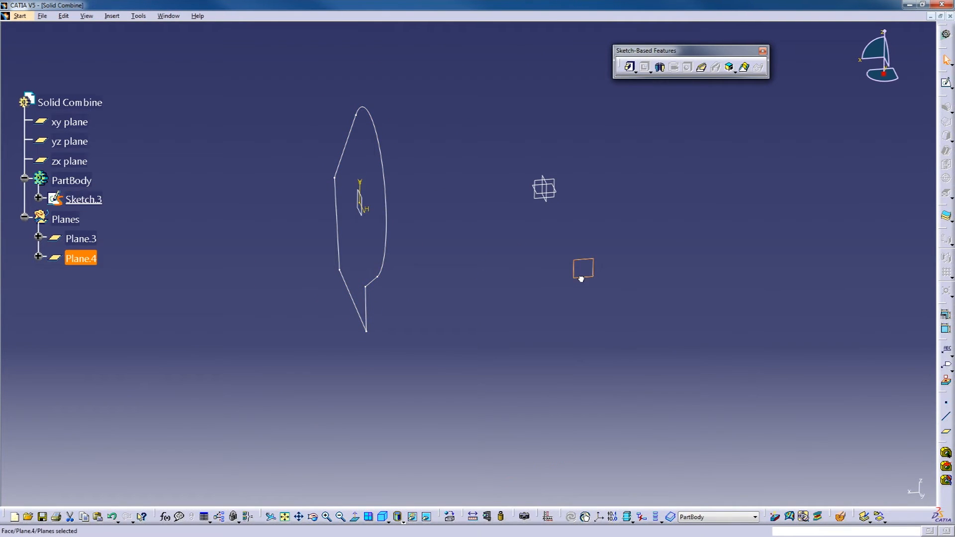
pyautogui.click(946, 82)
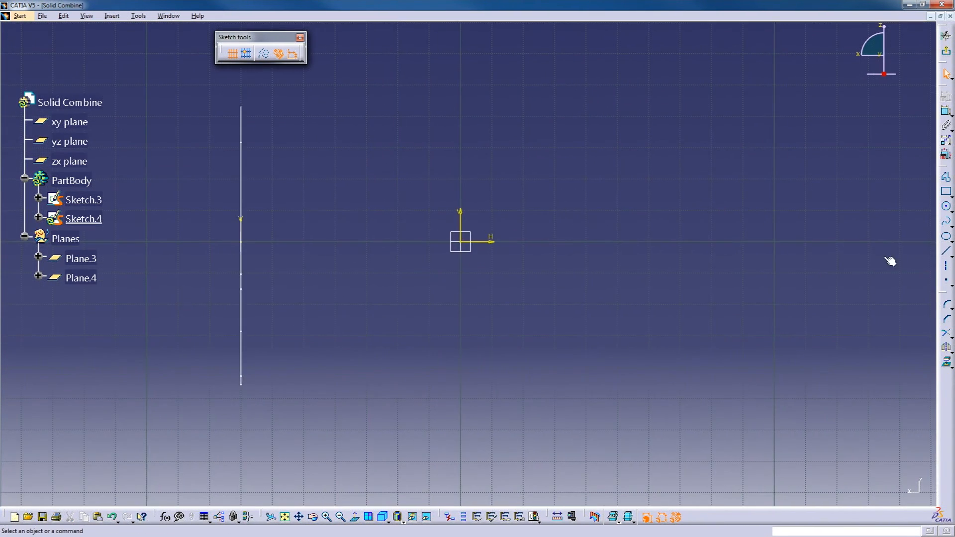
# Draw a spline through seven points around the origin and close it at its starting point.
pyautogui.click(947, 224)
pyautogui.click(438, 107)
pyautogui.click(412, 319)
pyautogui.click(413, 406)
pyautogui.click(556, 359)
pyautogui.click(625, 185)
pyautogui.click(513, 107)
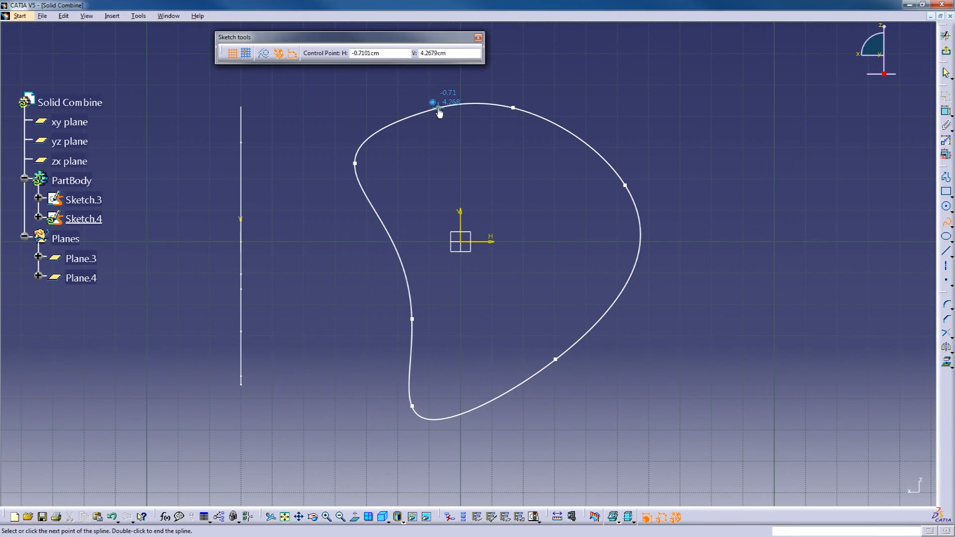
pyautogui.rightClick(440, 112)
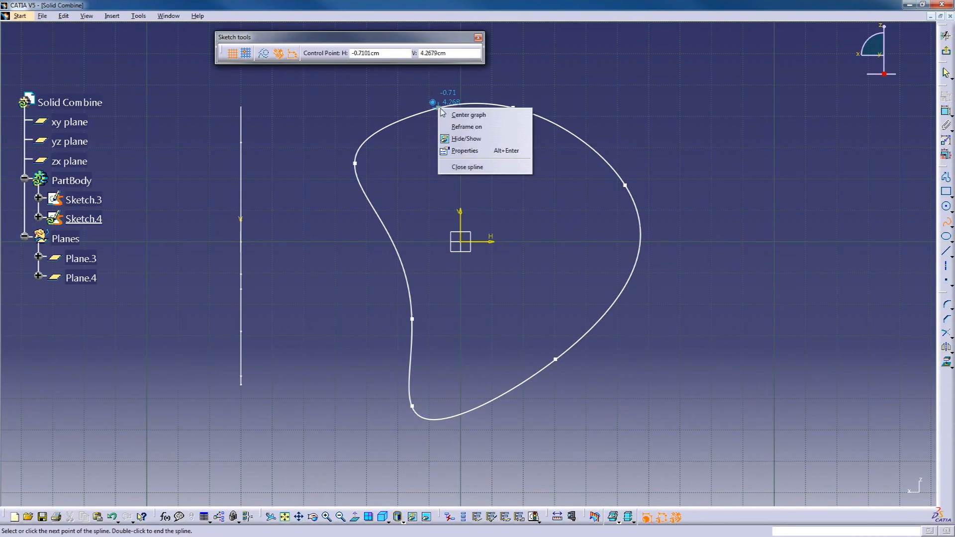
pyautogui.click(468, 168)
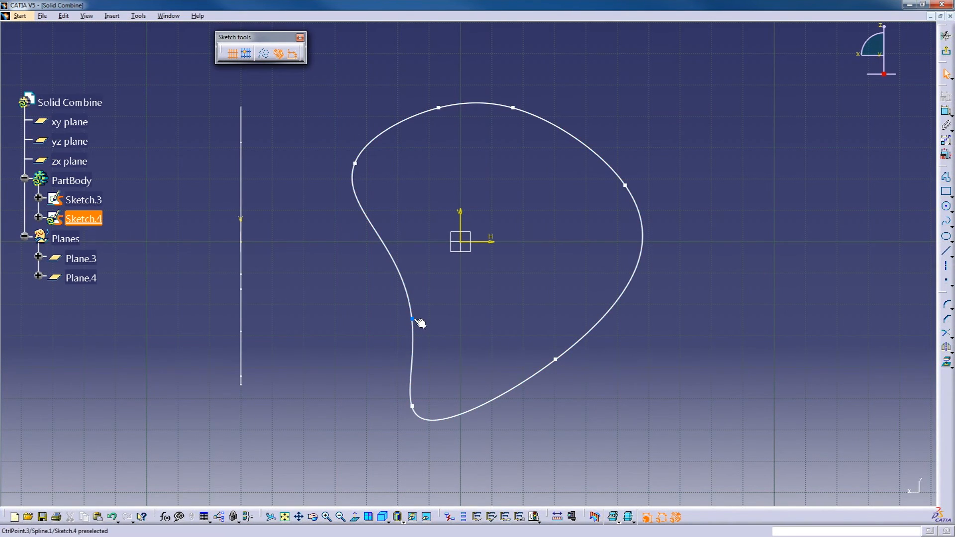
# Move the control point on the spline's concave side up toward the origin and exit the sketch.
pyautogui.moveTo(414, 319); pyautogui.dragTo(428, 259)
pyautogui.click(742, 136)
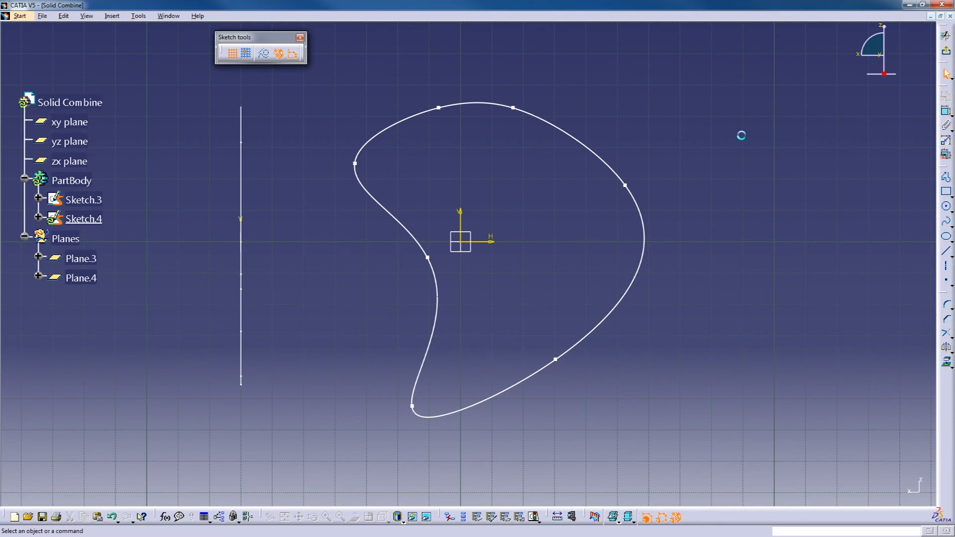
pyautogui.click(948, 53)
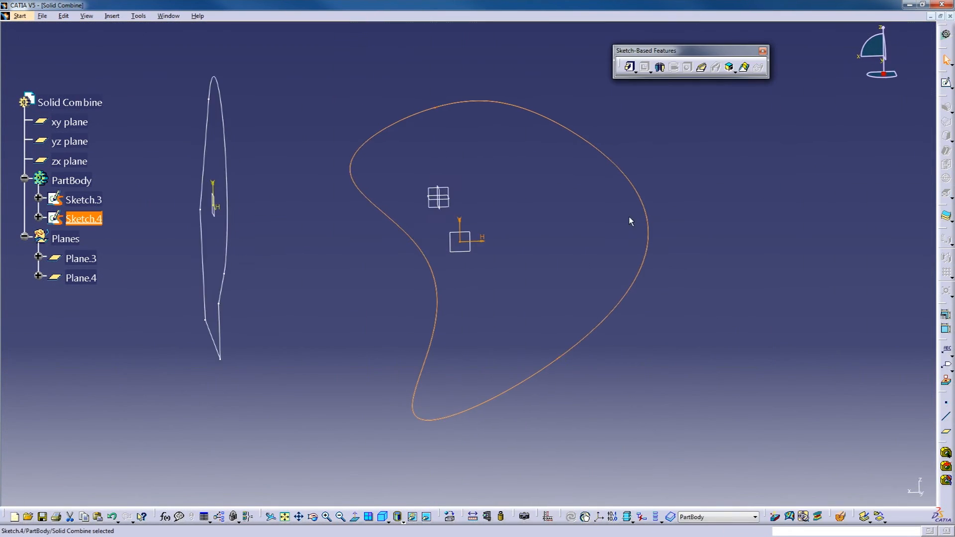
pyautogui.moveTo(574, 310)
pyautogui.mouseDown(button='middle')
pyautogui.moveTo(341, 316)
pyautogui.moveTo(454, 288)
pyautogui.moveTo(546, 327)
pyautogui.moveTo(408, 260)
pyautogui.moveTo(437, 290)
pyautogui.mouseUp(button='middle')
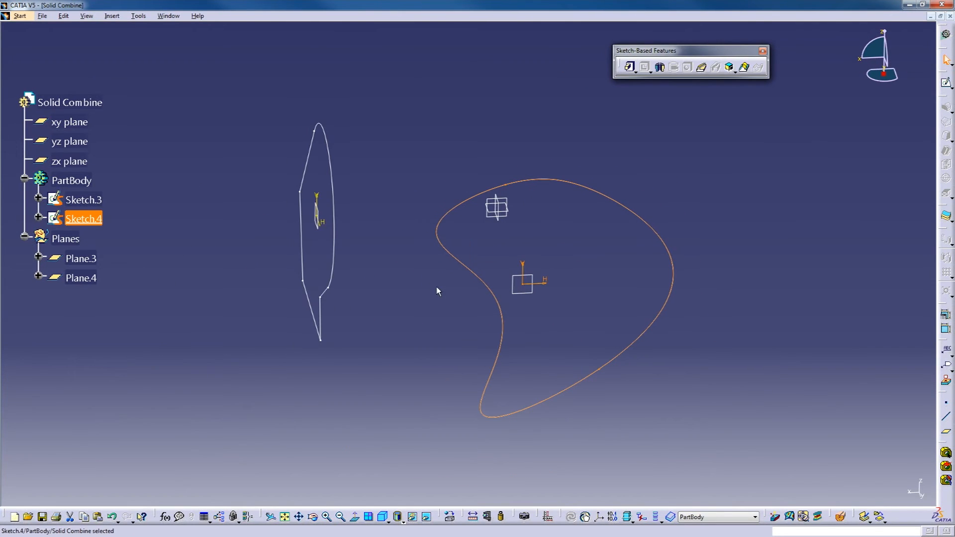
pyautogui.click(565, 256)
pyautogui.moveTo(628, 254)
pyautogui.mouseDown(button='middle')
pyautogui.moveTo(532, 365)
pyautogui.moveTo(545, 365)
pyautogui.mouseUp(button='middle')
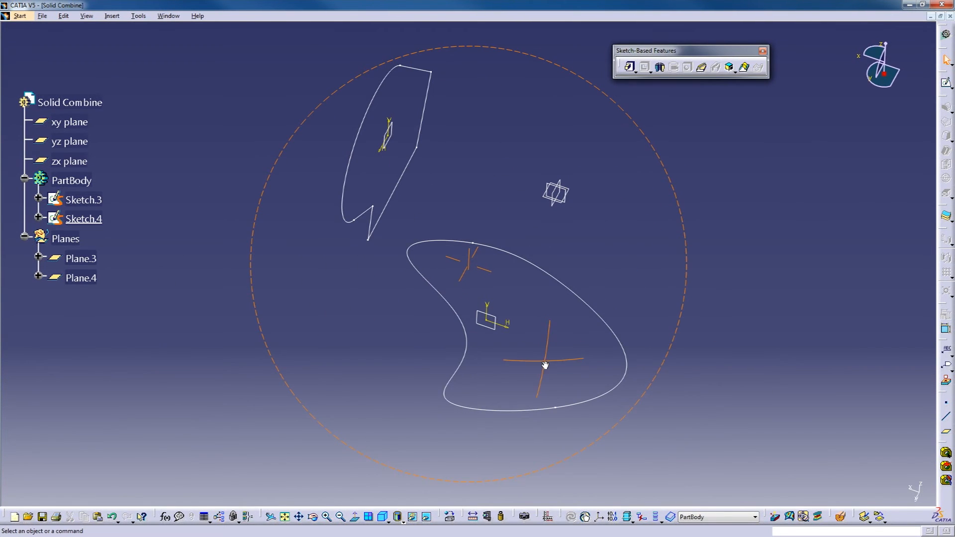
# Create a Solid Combine from the line-and-arc profile Sketch.3 and the spline profile Sketch.4, both normal to profile.
pyautogui.click(730, 68)
pyautogui.moveTo(457, 349); pyautogui.dragTo(337, 335, button='middle')
pyautogui.click(294, 155)
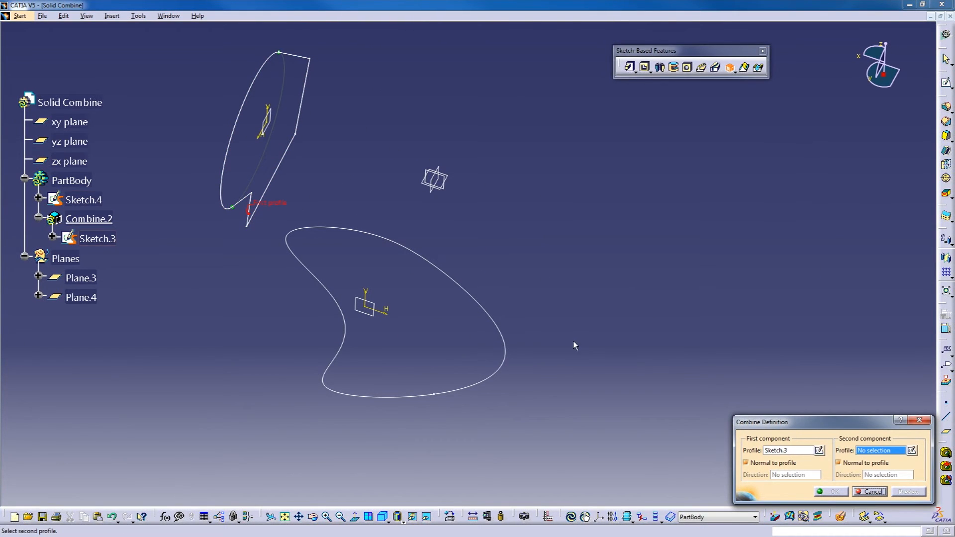
pyautogui.click(506, 351)
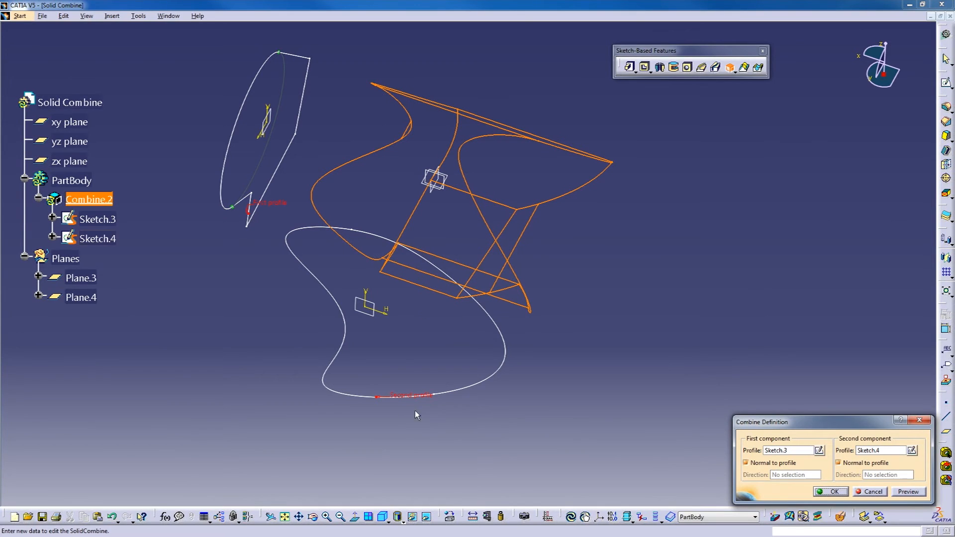
pyautogui.moveTo(363, 321); pyautogui.dragTo(661, 293, button='middle')
pyautogui.moveTo(484, 211); pyautogui.dragTo(446, 260, button='middle')
pyautogui.moveTo(657, 260); pyautogui.dragTo(500, 361, button='middle')
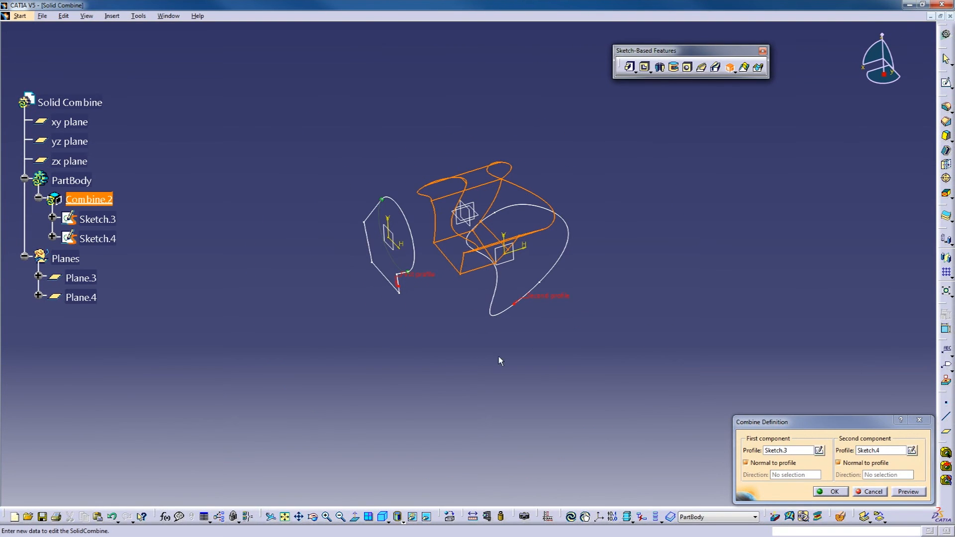
pyautogui.click(839, 494)
pyautogui.moveTo(514, 303); pyautogui.dragTo(475, 304, button='middle')
pyautogui.click(209, 285)
pyautogui.scroll(-1, 209, 285)
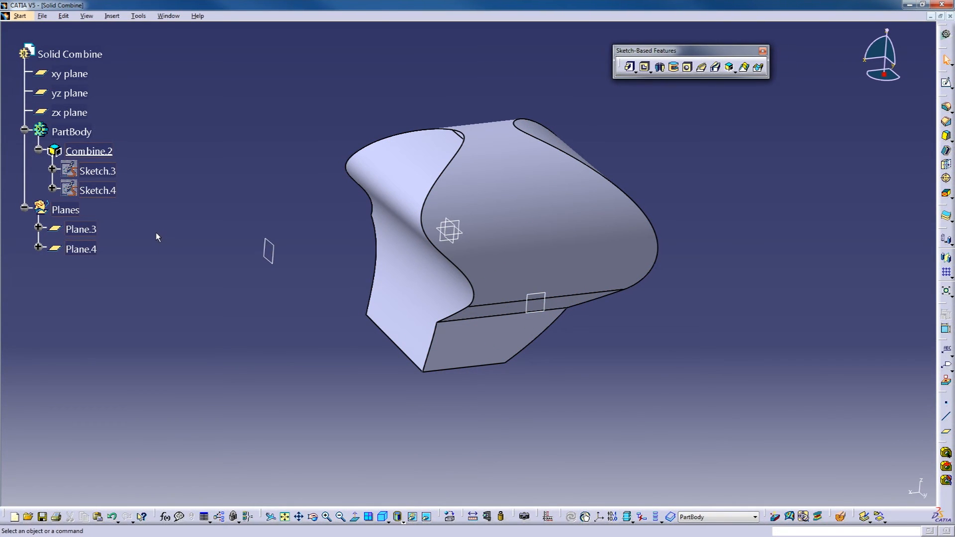
# Delete the Combine.2 feature together with its two sketches.
pyautogui.rightClick(93, 151)
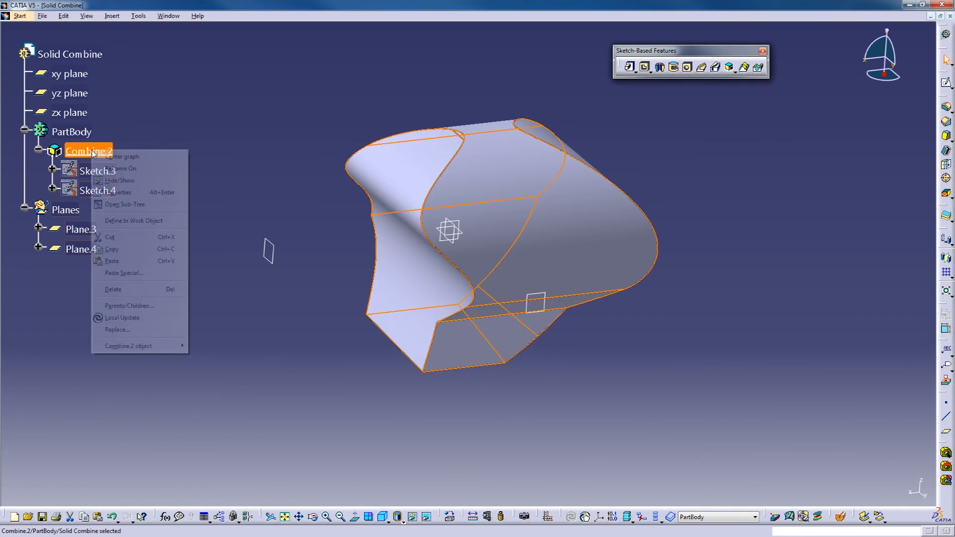
pyautogui.click(130, 289)
pyautogui.click(557, 154)
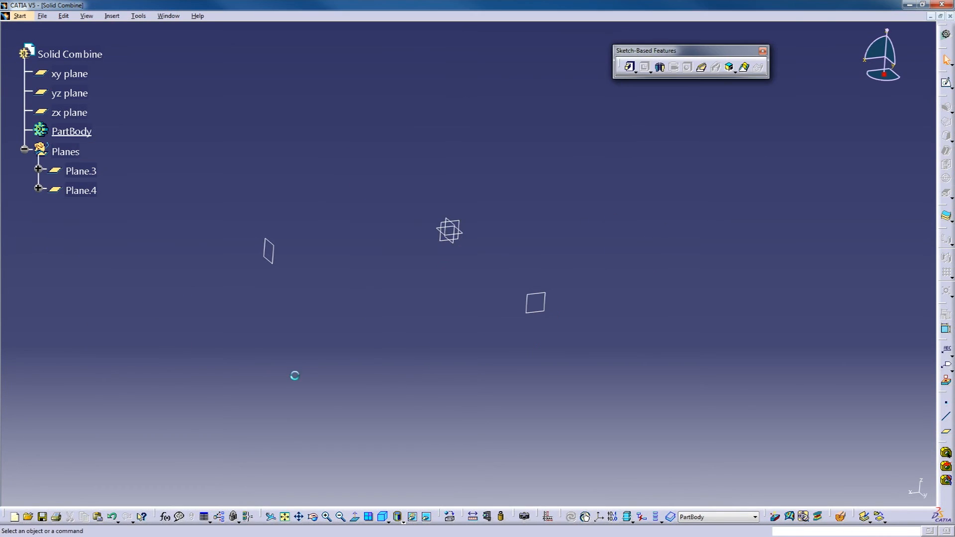
# Start a new sketch on the plane offset from the yz plane.
pyautogui.moveTo(347, 312); pyautogui.dragTo(392, 302, button='middle')
pyautogui.click(385, 241)
pyautogui.click(947, 82)
pyautogui.moveTo(543, 220); pyautogui.dragTo(529, 249, button='middle')
# Sketch a closed seven-point spline around the origin, pull its first control point up and outward, and exit the sketch.
pyautogui.click(945, 221)
pyautogui.click(409, 124)
pyautogui.click(331, 154)
pyautogui.click(307, 252)
pyautogui.click(383, 382)
pyautogui.click(569, 342)
pyautogui.click(499, 178)
pyautogui.click(543, 120)
pyautogui.rightClick(410, 126)
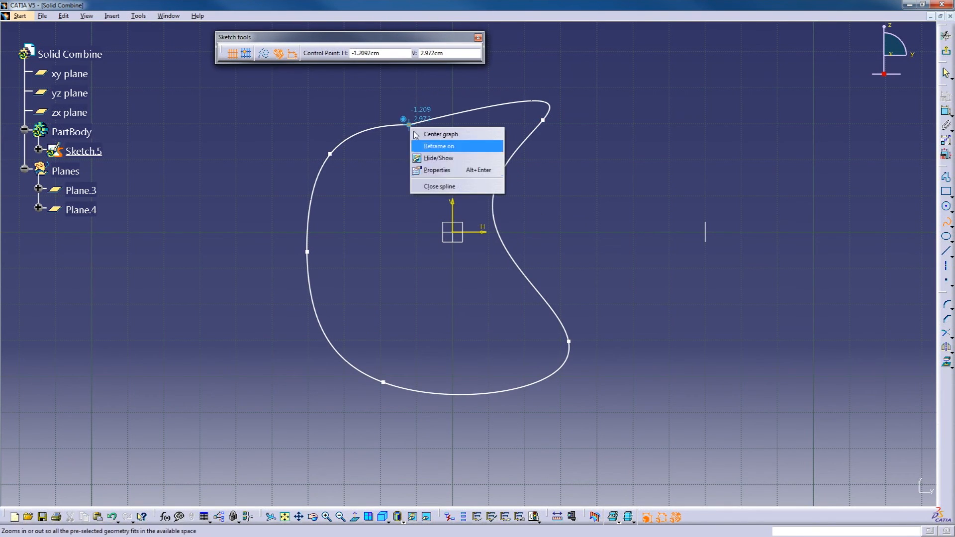
pyautogui.click(444, 187)
pyautogui.moveTo(409, 125); pyautogui.dragTo(318, 95)
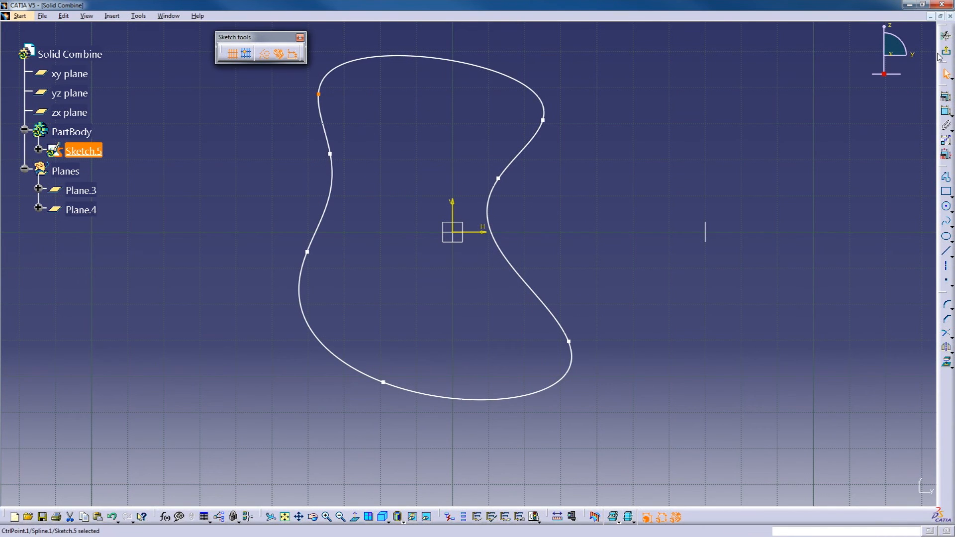
pyautogui.click(942, 53)
# On the plane offset from the zx plane, sketch a closed spline through six points around the origin.
pyautogui.click(808, 305)
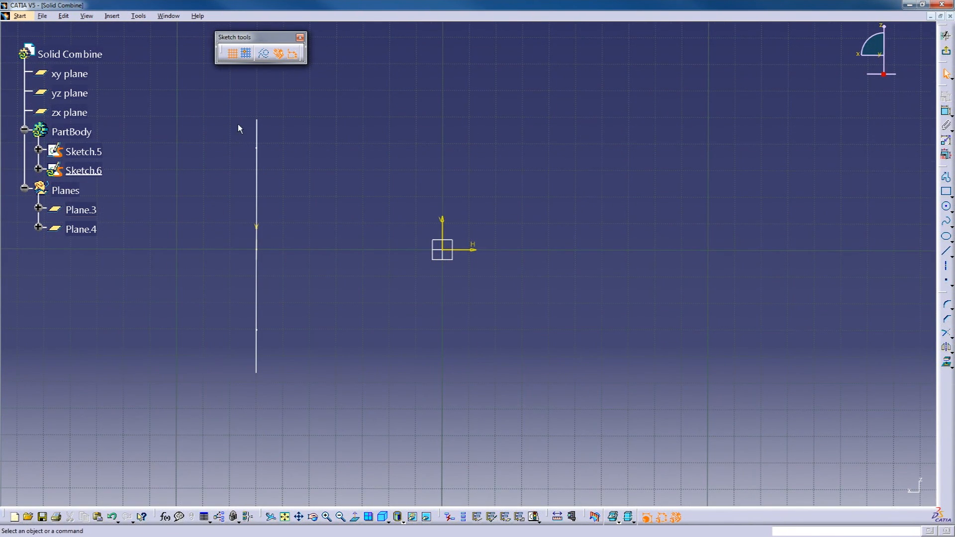
pyautogui.click(947, 223)
pyautogui.click(389, 155)
pyautogui.click(340, 243)
pyautogui.click(312, 326)
pyautogui.click(451, 306)
pyautogui.click(498, 272)
pyautogui.click(498, 181)
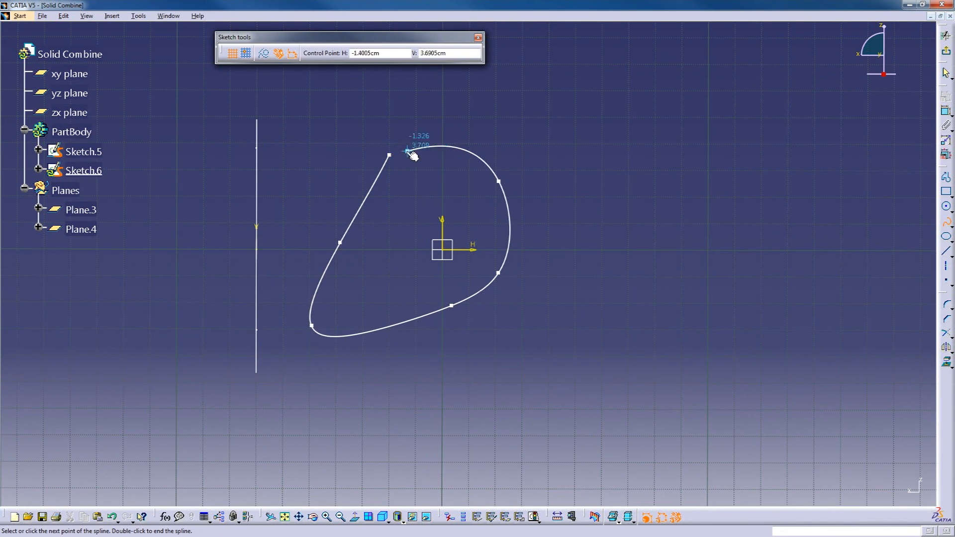
pyautogui.rightClick(389, 155)
pyautogui.click(418, 214)
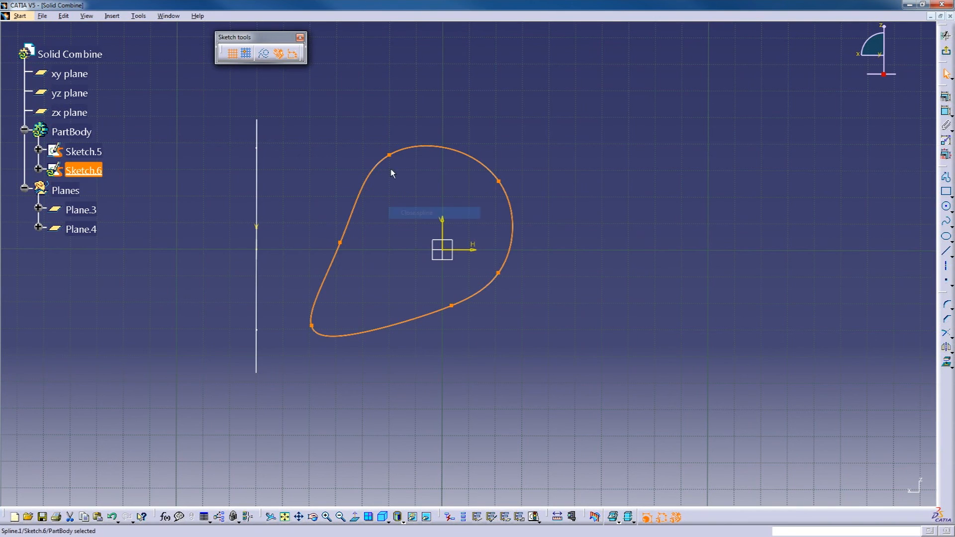
# Pull the six-point spline's first control point inward to just beside the origin and exit the sketch.
pyautogui.moveTo(390, 156); pyautogui.dragTo(419, 233)
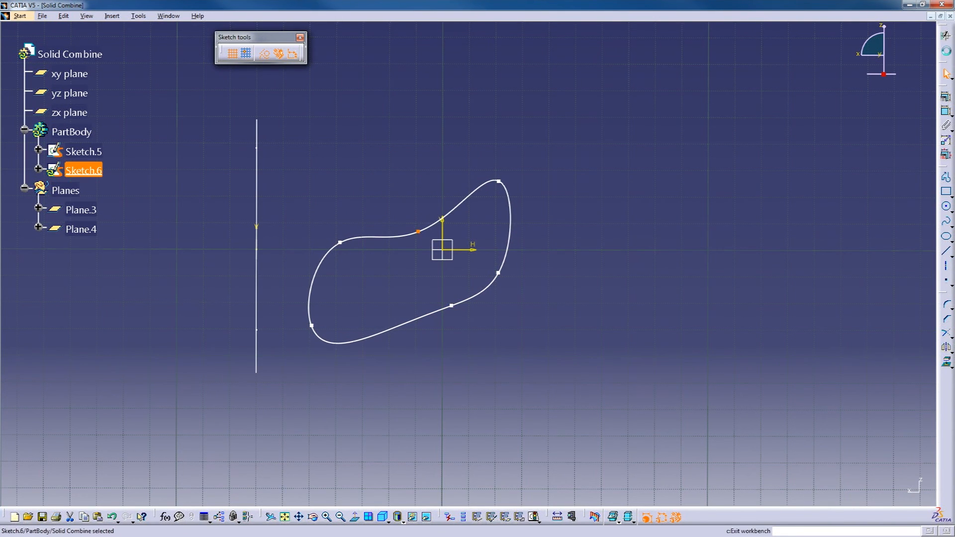
pyautogui.moveTo(428, 243)
pyautogui.mouseDown(button='middle')
pyautogui.moveTo(539, 280)
pyautogui.moveTo(343, 237)
pyautogui.moveTo(473, 257)
pyautogui.moveTo(441, 253)
pyautogui.mouseUp(button='middle')
pyautogui.click(490, 133)
# Create a Solid Combine with Sketch.5 as the first profile and Sketch.6 as the second, both normal to profile.
pyautogui.click(730, 69)
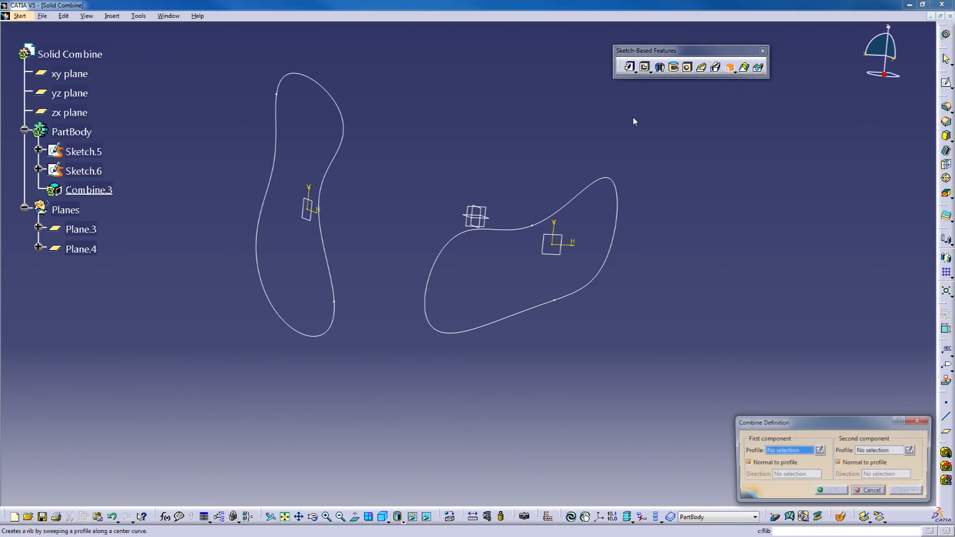
pyautogui.click(330, 249)
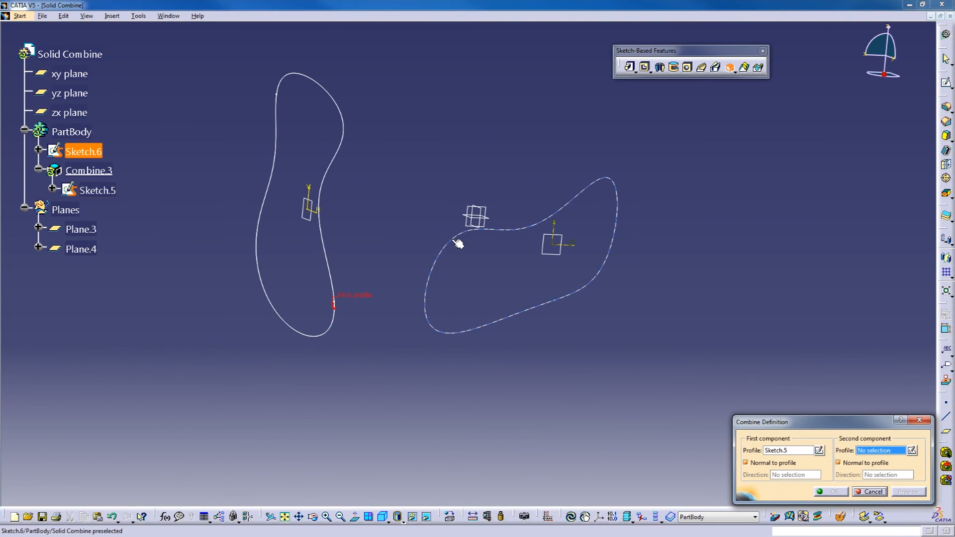
pyautogui.click(454, 240)
pyautogui.moveTo(613, 260)
pyautogui.mouseDown(button='middle')
pyautogui.moveTo(443, 214)
pyautogui.moveTo(522, 202)
pyautogui.mouseUp(button='middle')
pyautogui.moveTo(265, 211); pyautogui.dragTo(323, 204, button='middle')
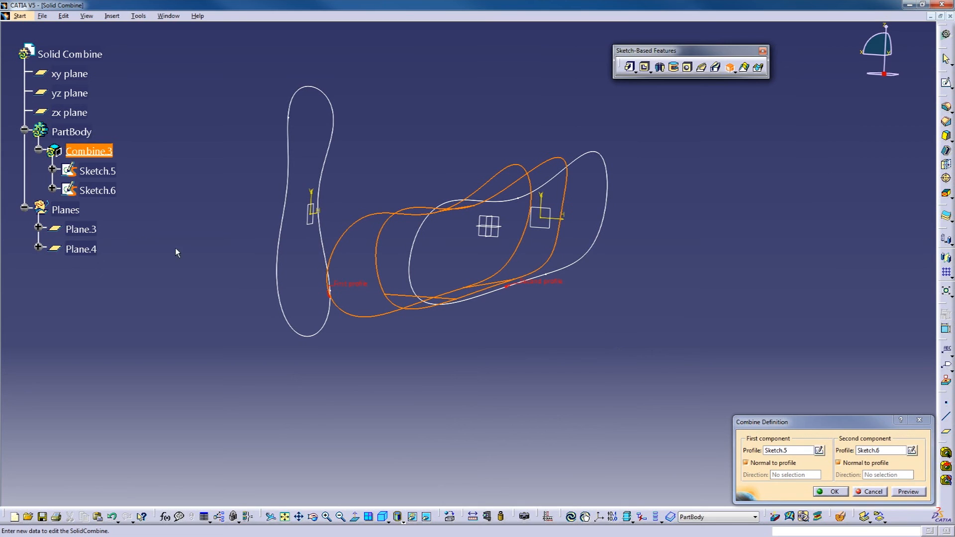
pyautogui.moveTo(458, 166); pyautogui.dragTo(475, 345, button='middle')
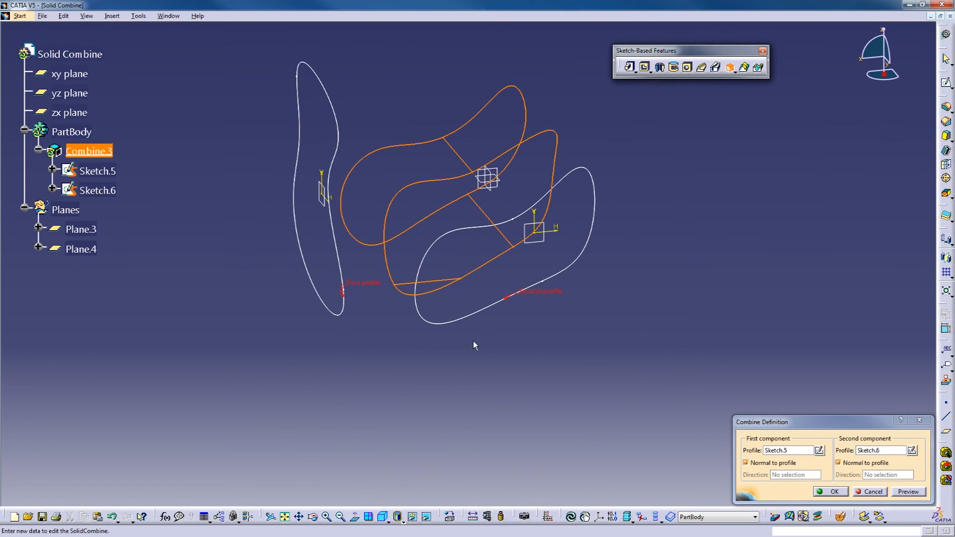
pyautogui.click(832, 492)
pyautogui.moveTo(481, 402); pyautogui.dragTo(425, 230, button='middle')
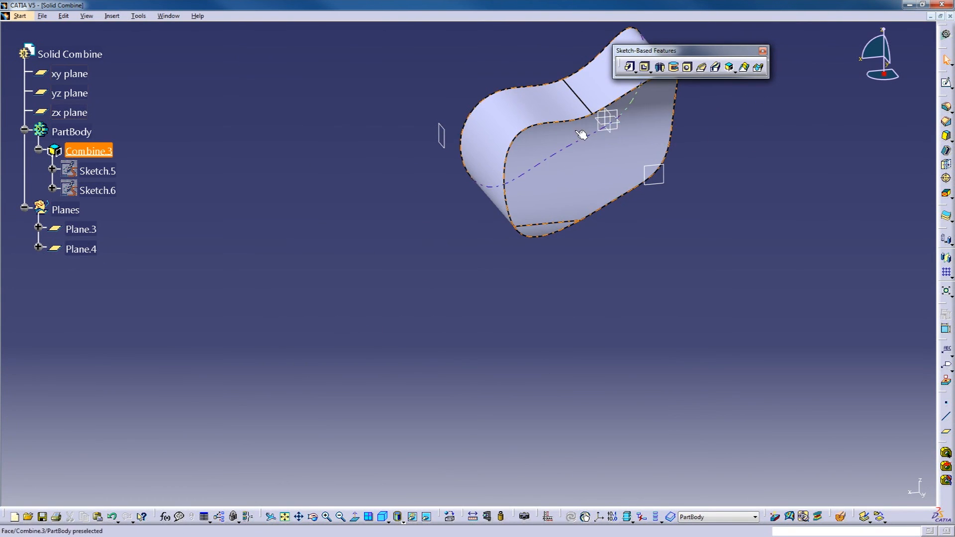
pyautogui.moveTo(581, 136); pyautogui.dragTo(475, 271, button='middle')
pyautogui.moveTo(412, 271); pyautogui.dragTo(395, 294, button='middle')
pyautogui.moveTo(461, 384); pyautogui.dragTo(547, 331, button='middle')
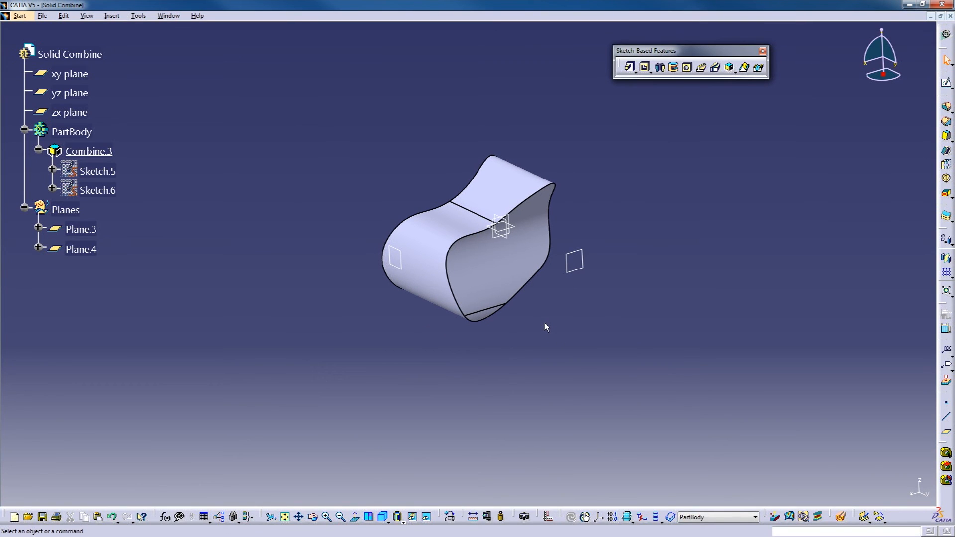